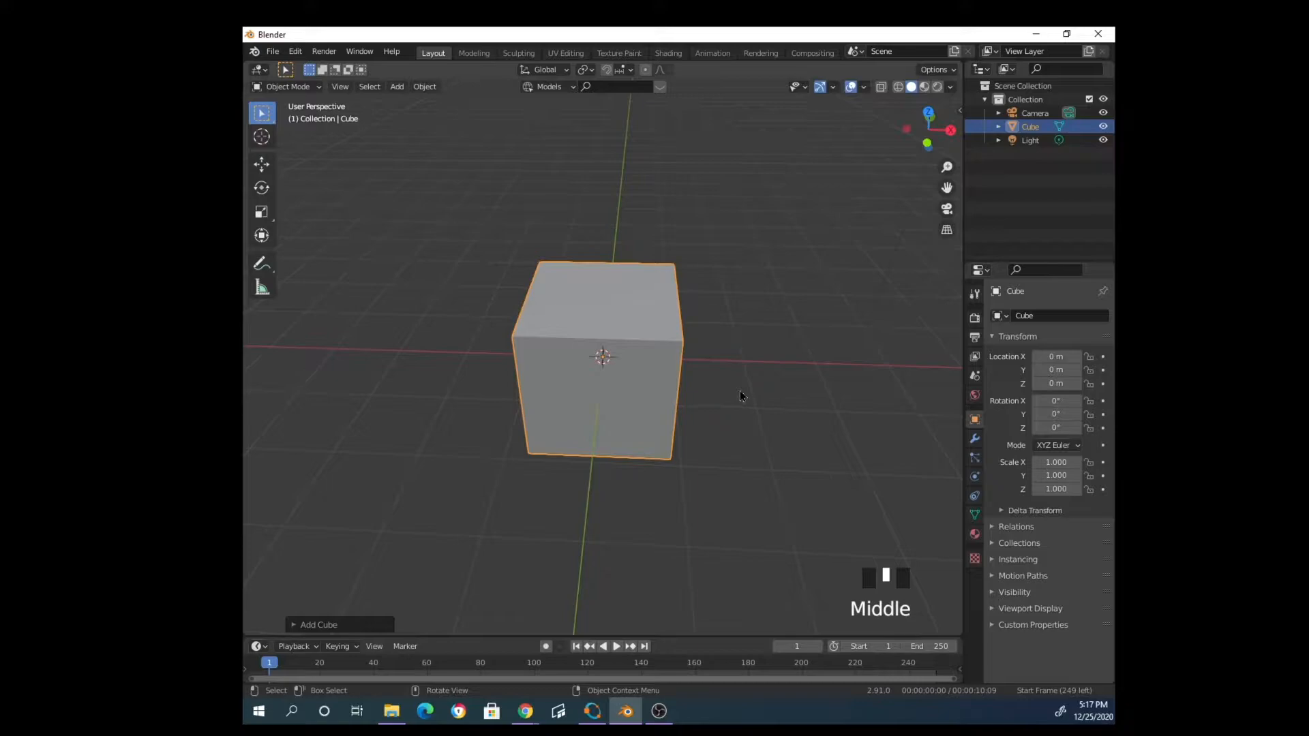
Taper the cube in Edit Mode by selecting its bottom face and scaling it down
key("Tab")
middle_click_drag(711, 448, 665, 260)
left_click(451, 149)
left_click(358, 92)
scroll(698, 389, "down", 1)
left_click(629, 392)
middle_click_drag(629, 392, 754, 469)
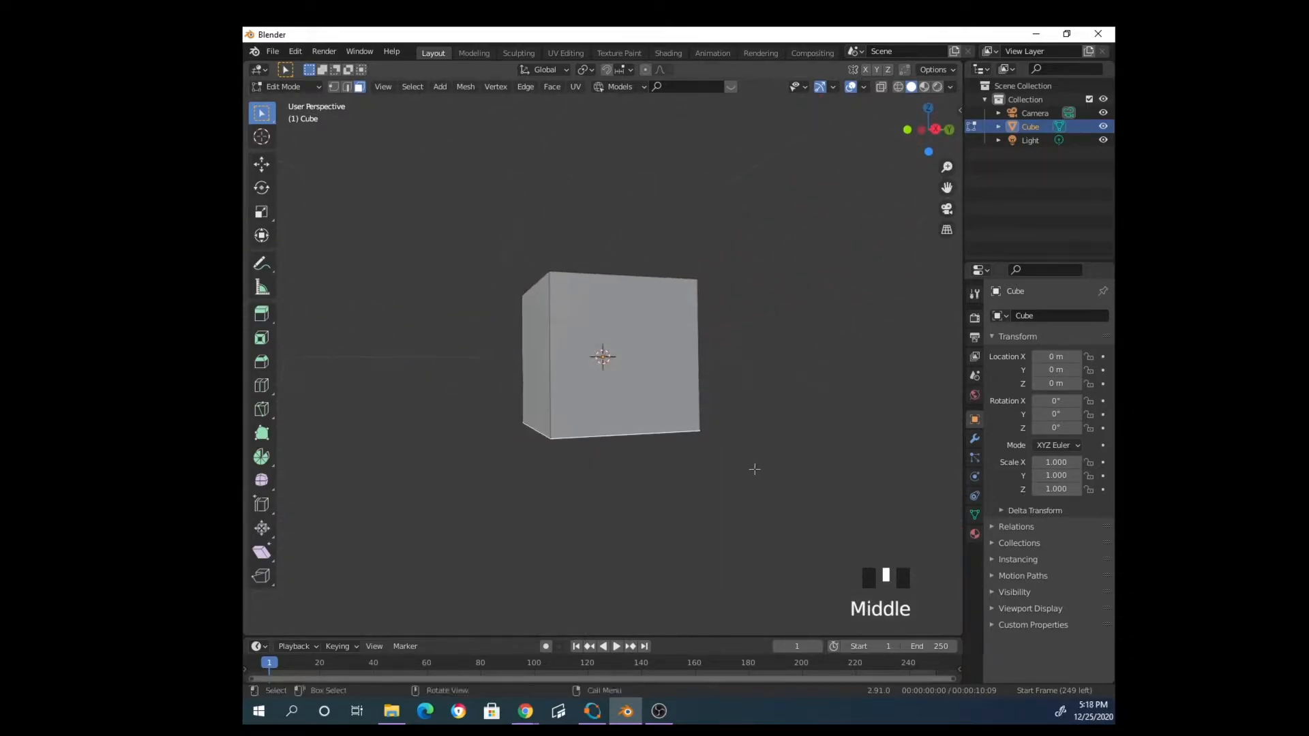
key("s")
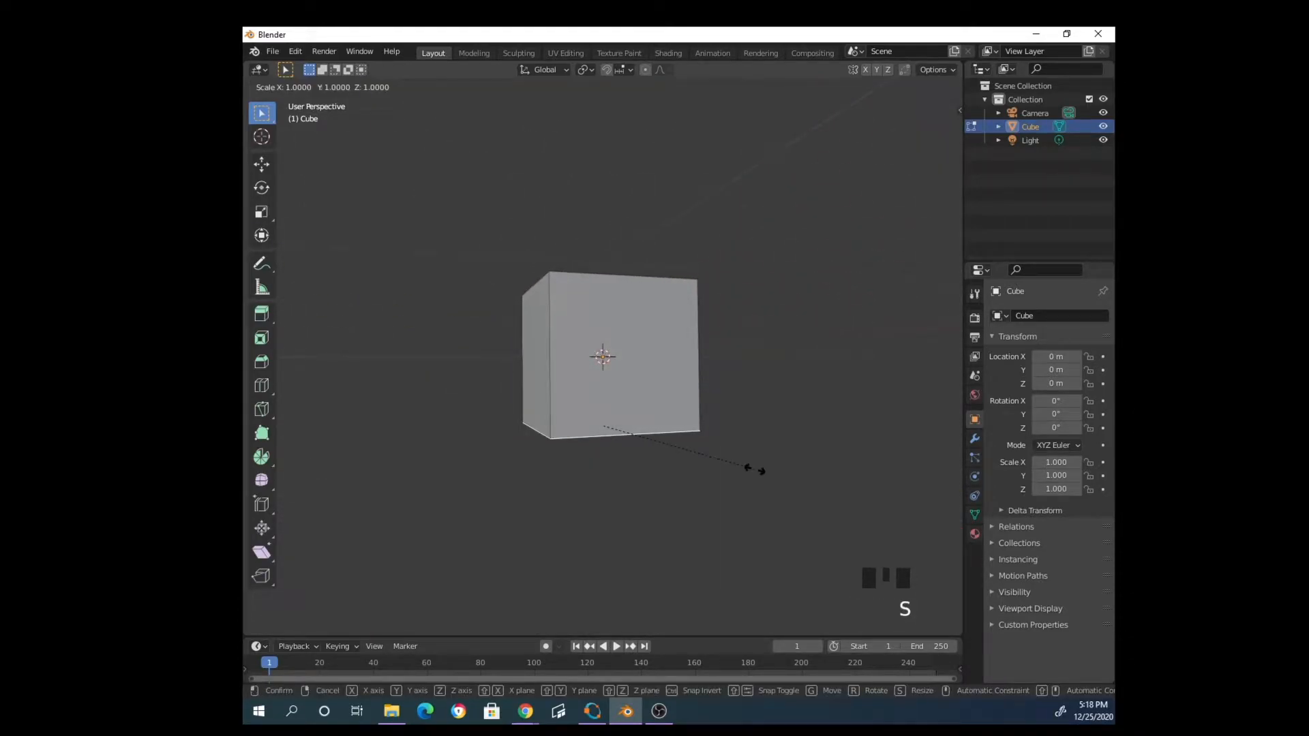
left_click(687, 449)
Inset the cube's top face to form a rim
middle_click_drag(747, 432, 674, 472)
left_click(608, 254)
left_click(608, 290)
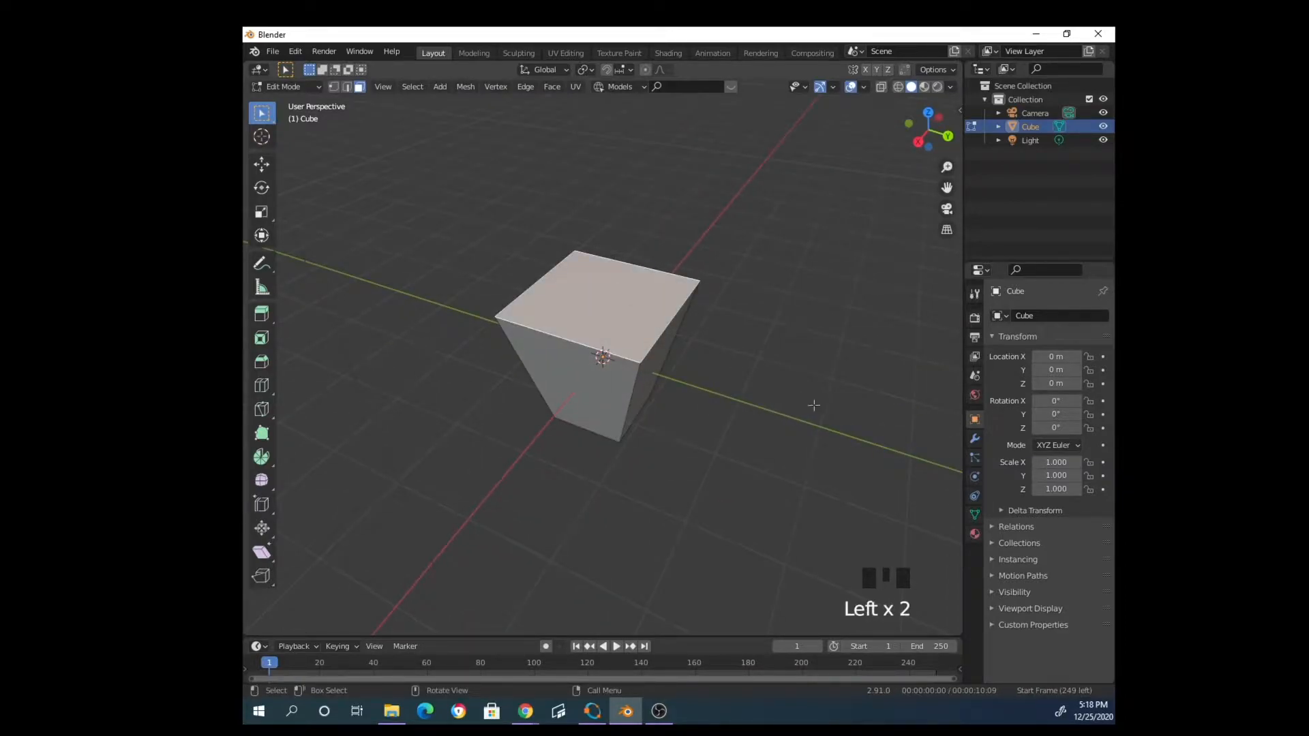
key("i")
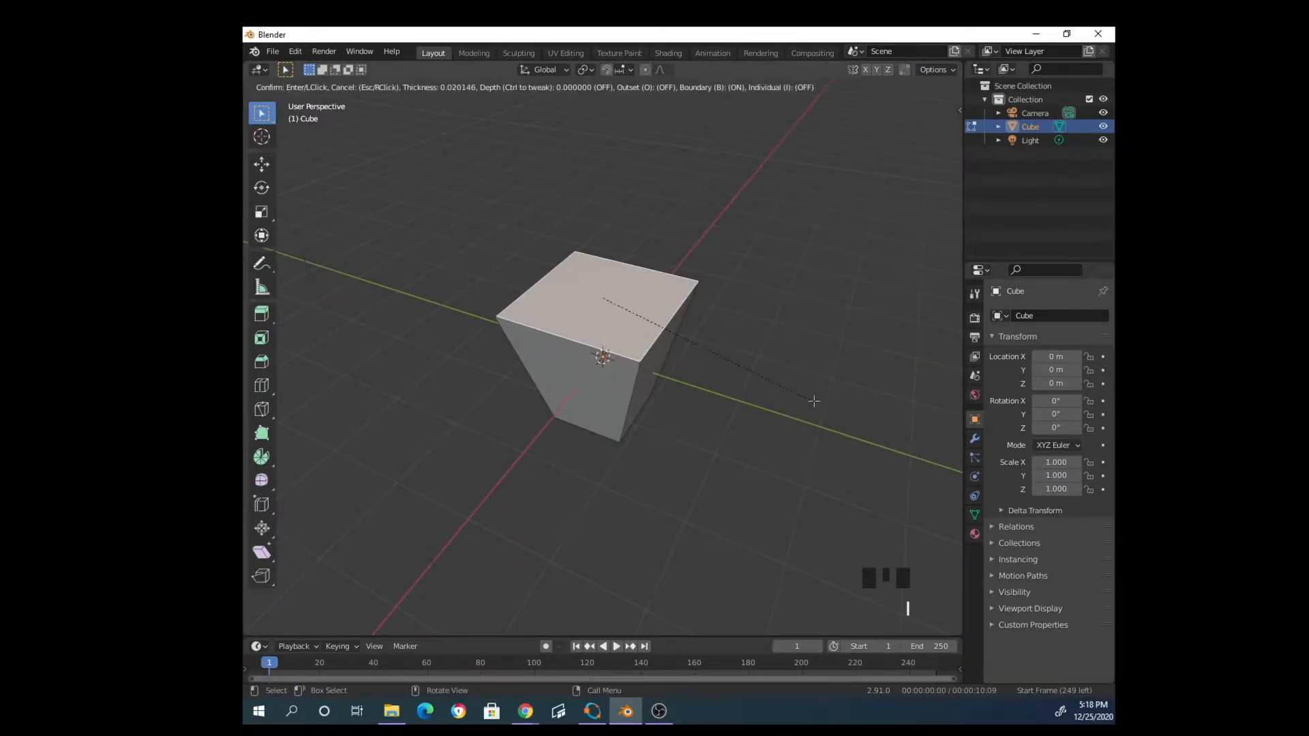
left_click(789, 391)
Extrude the inset face about 1.8 m down into the body and scale it smaller to fit inside the tapered base
mouse_move(736, 379)
middle_mouse_down()
mouse_move(818, 345)
mouse_move(759, 390)
middle_mouse_up()
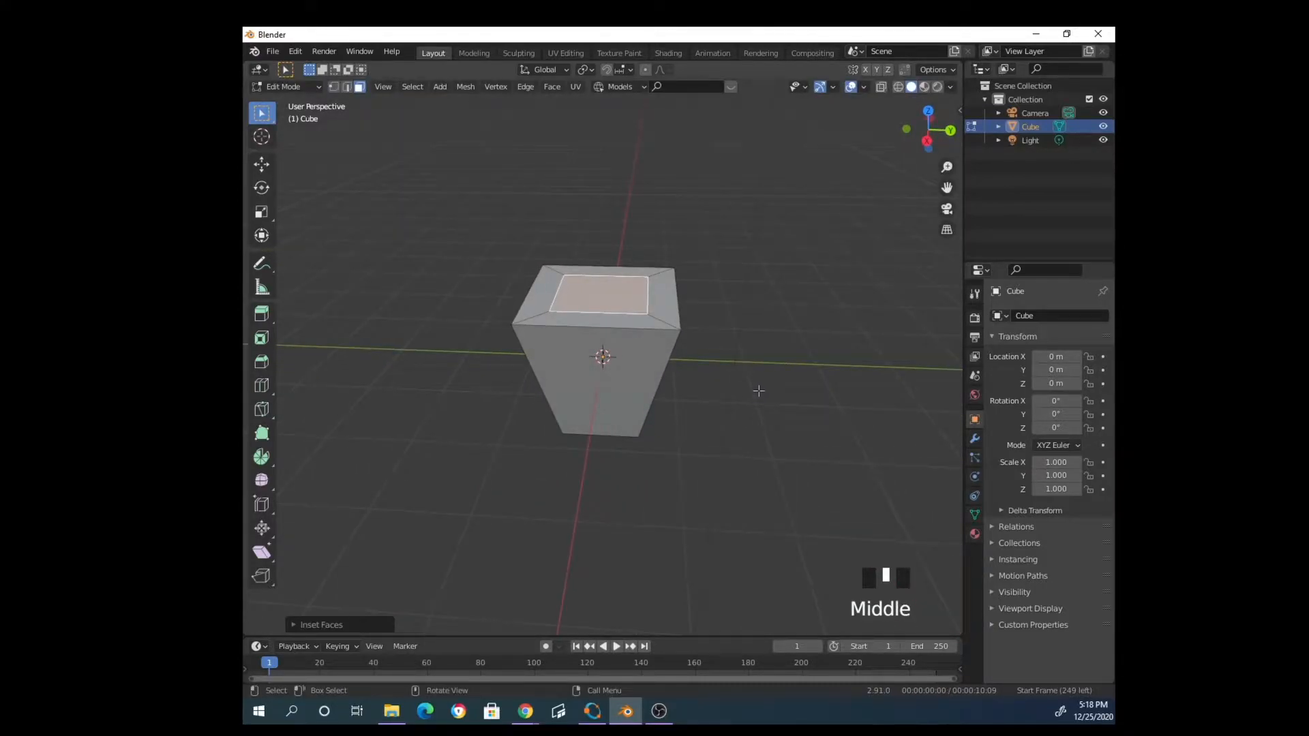
key("e")
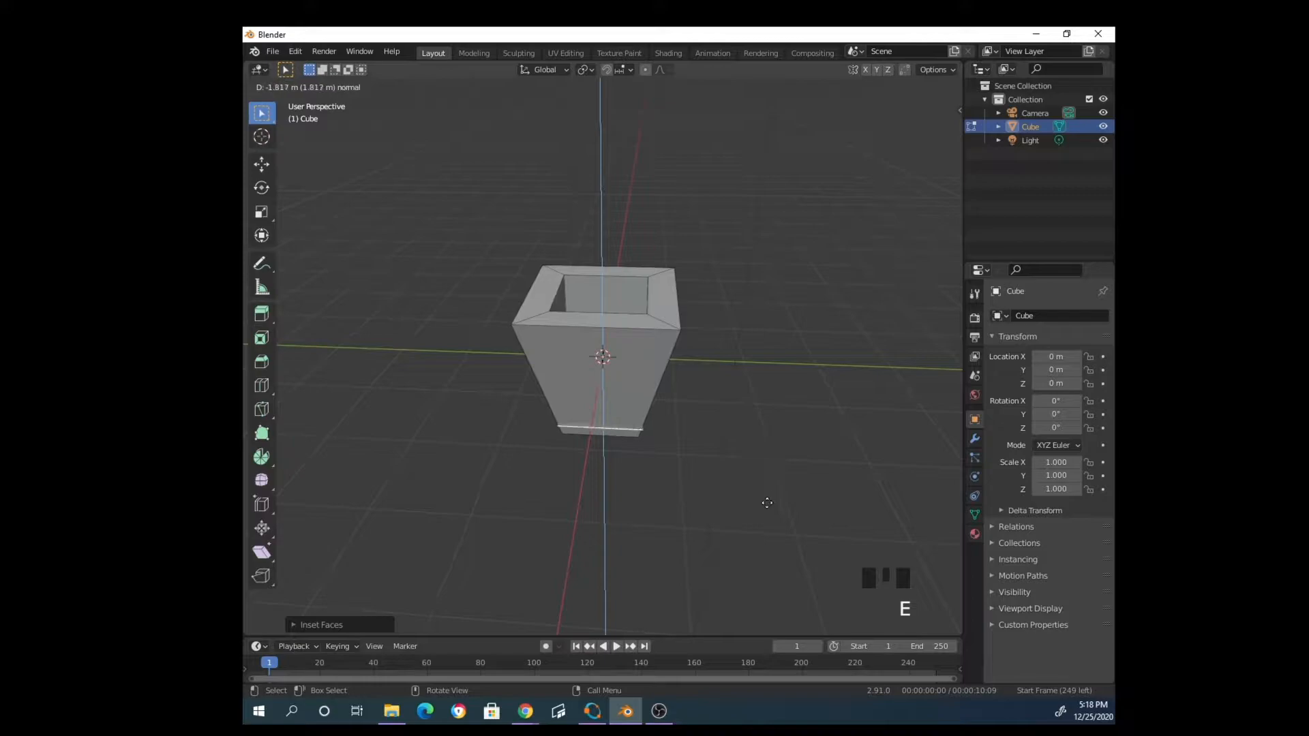
left_click(768, 500)
middle_click_drag(769, 497, 834, 408)
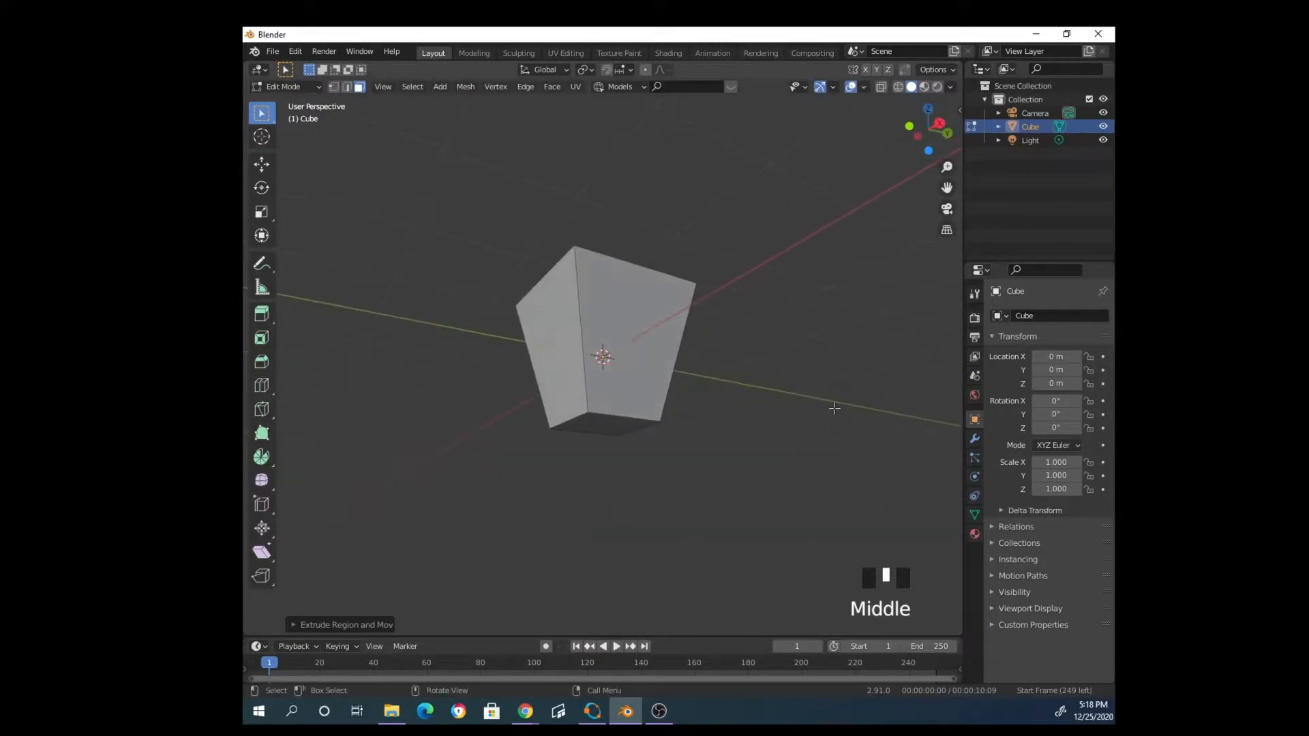
key("s")
left_click(772, 362)
Select the inner edge loop of the rim and scale it up about 1.23 times to thin the pot's walls
middle_click_drag(771, 362, 736, 466)
scroll(711, 428, "up", 3)
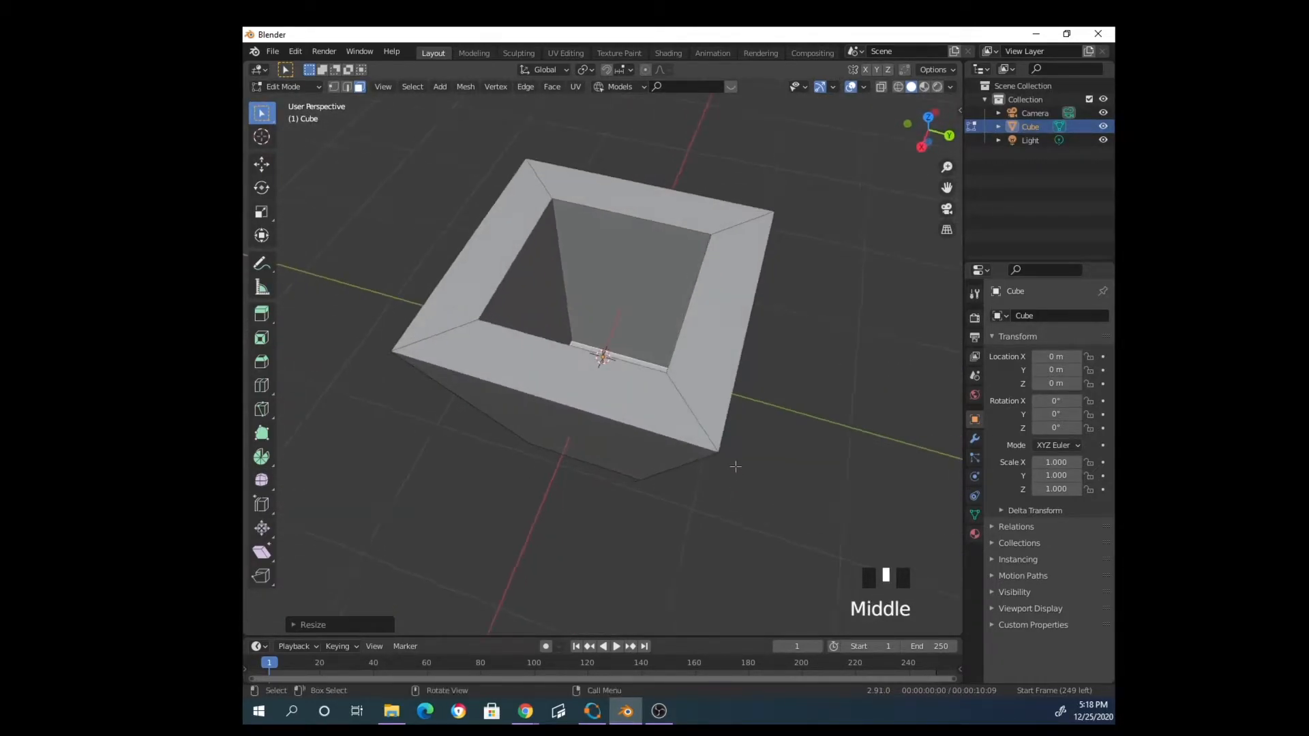
left_click(347, 87)
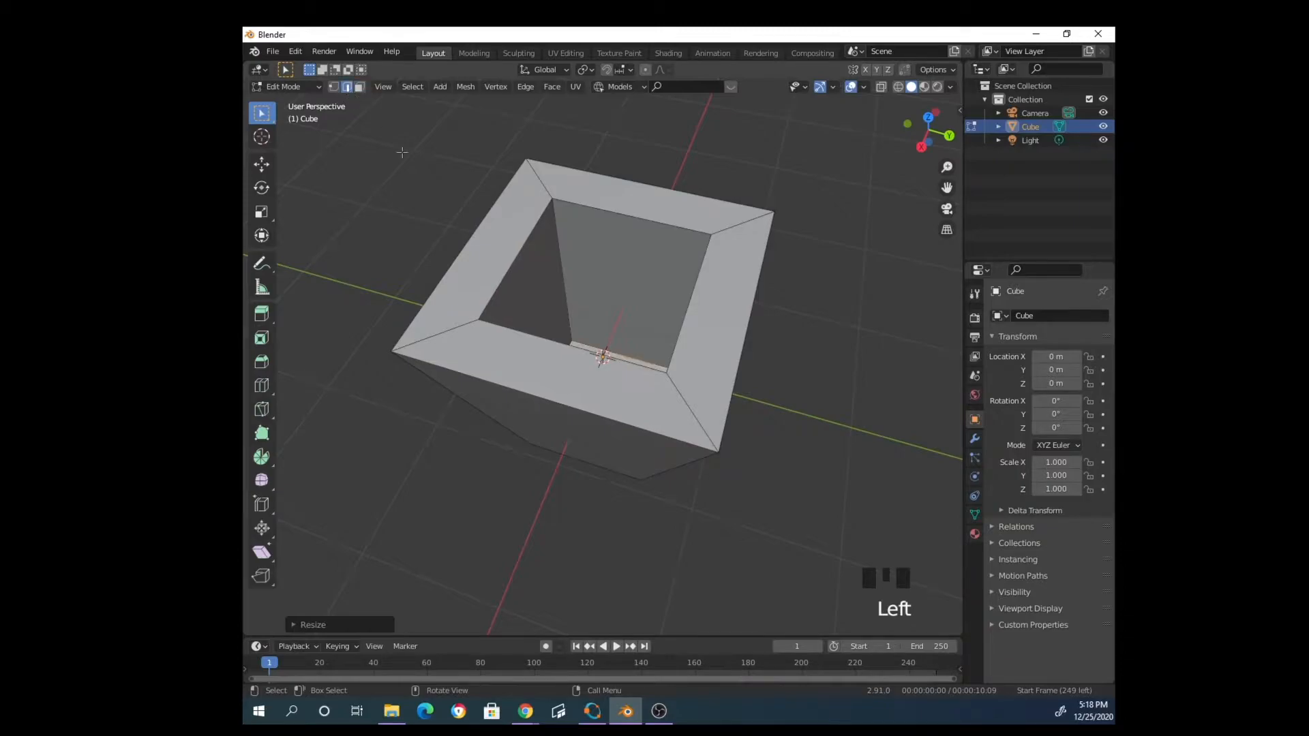
left_click(554, 343, "alt")
middle_click_drag(750, 378, 707, 371, "alt")
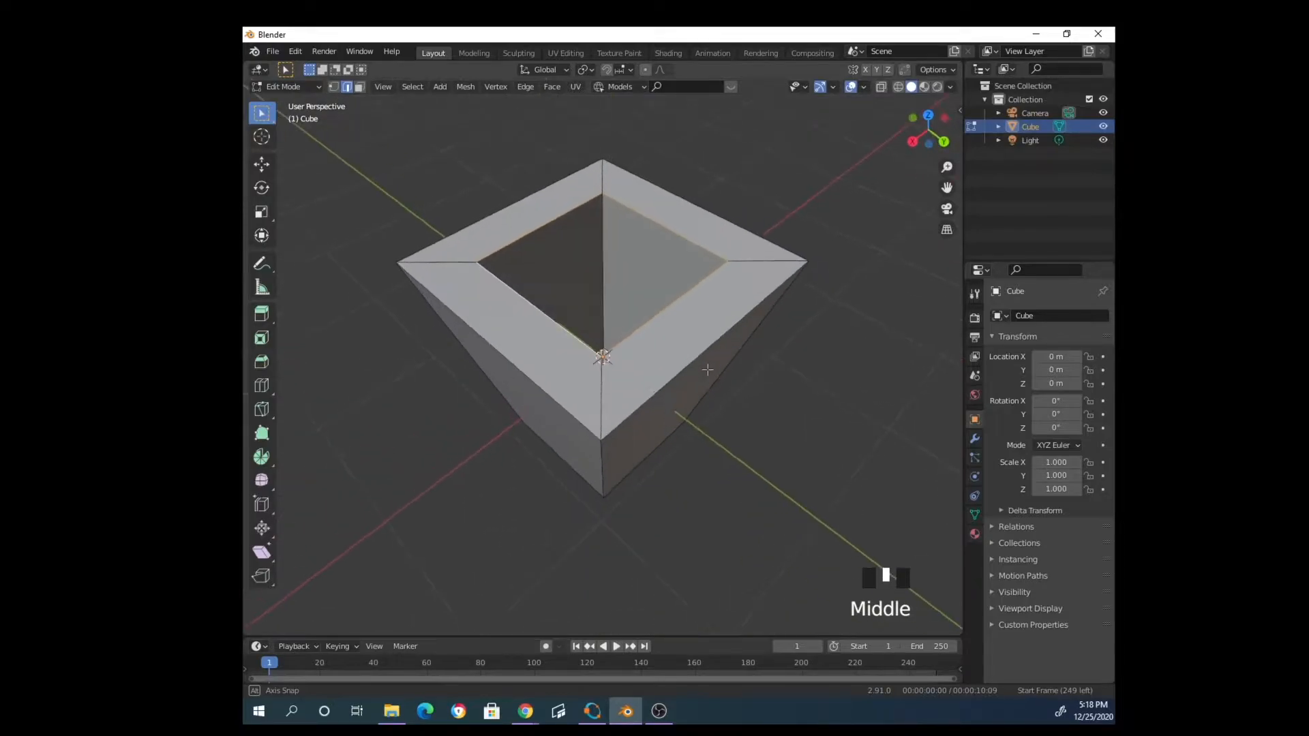
left_click(688, 334)
left_click(662, 314)
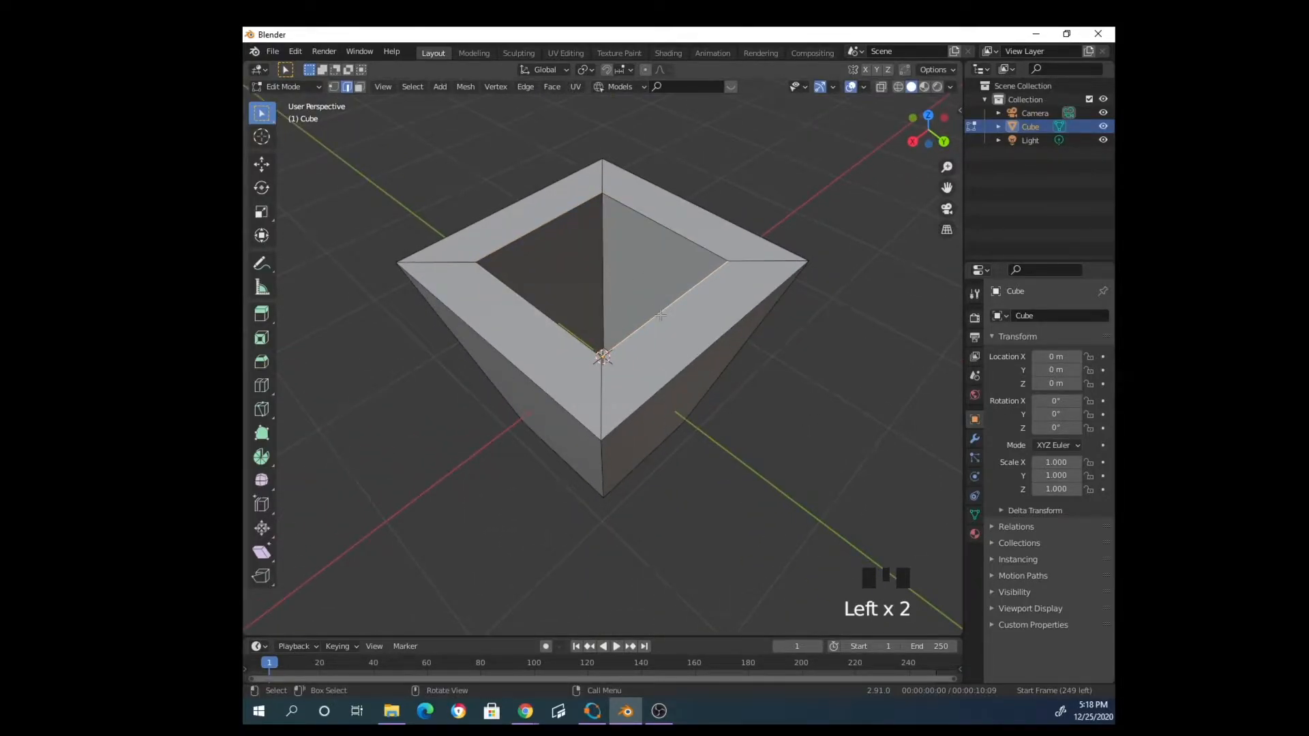
left_click(661, 315, "alt")
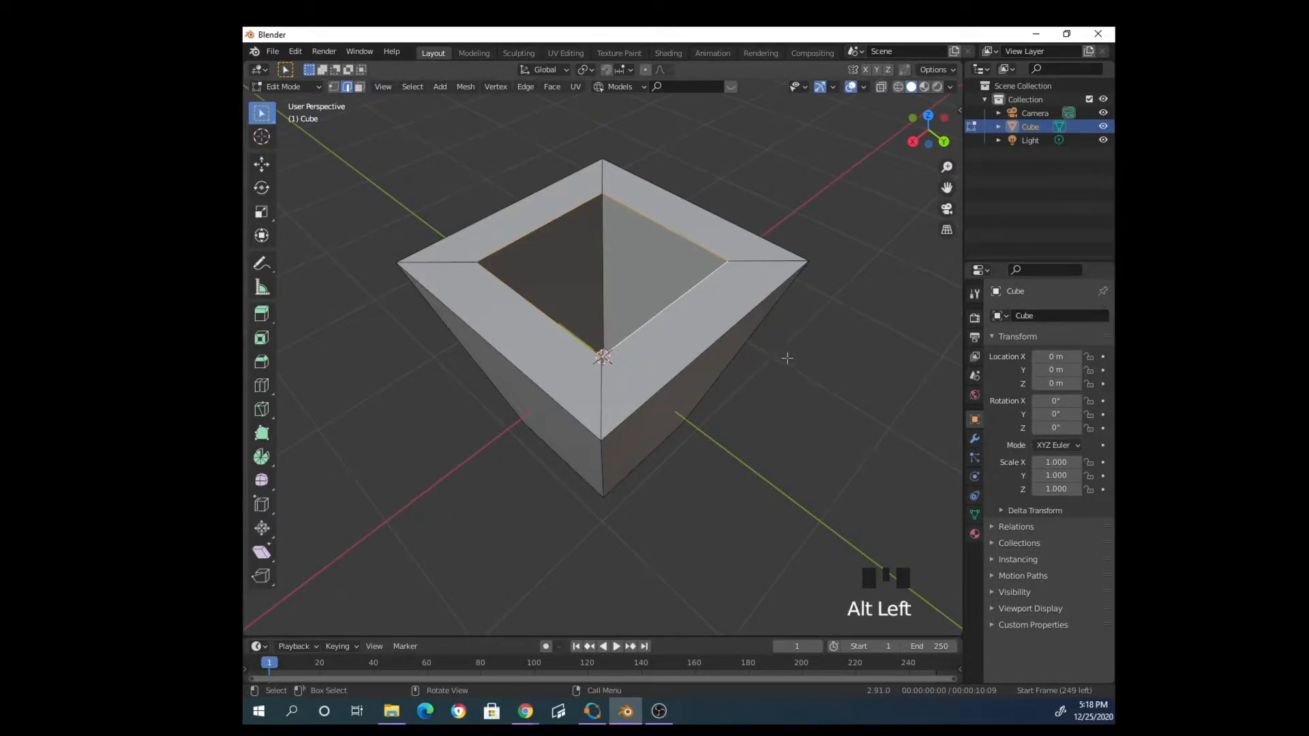
key("s")
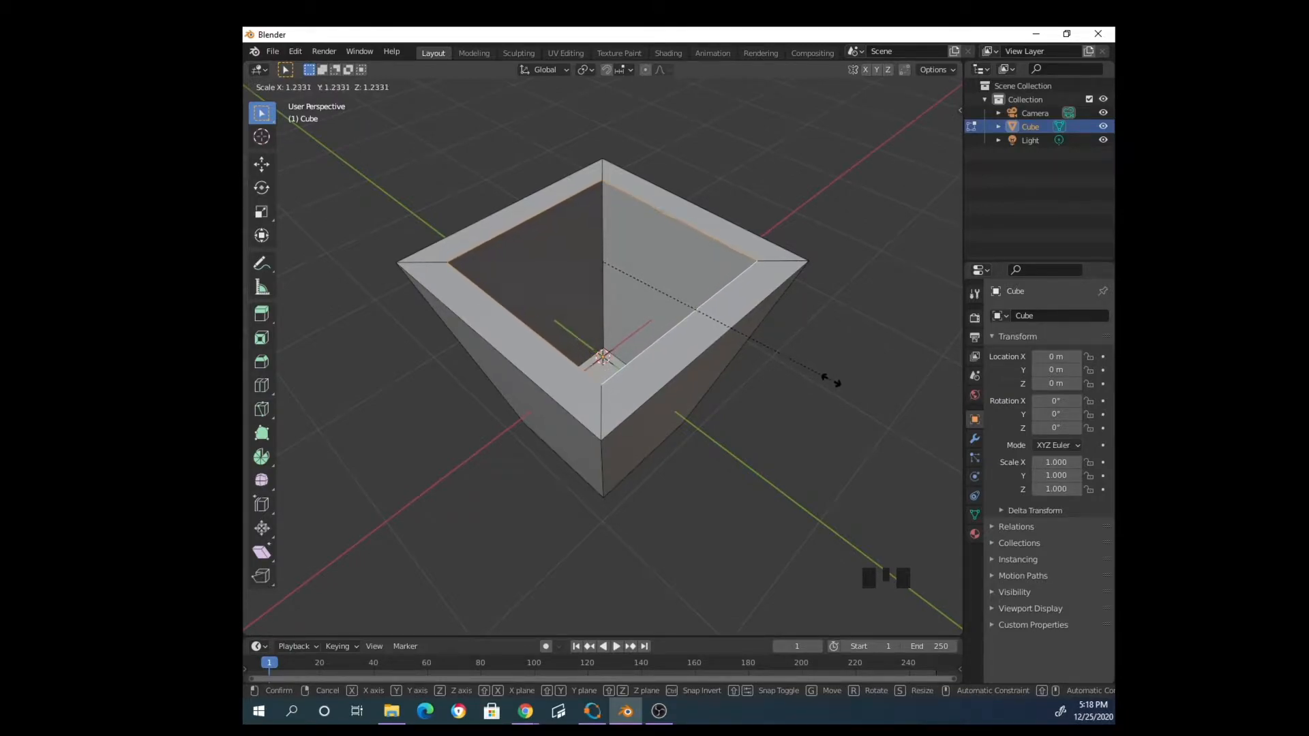
left_click(828, 378)
Return to Object Mode and reselect the finished pot
middle_click_drag(789, 379, 606, 373)
scroll(851, 354, "up", 2)
key("Tab")
scroll(733, 395, "down", 4)
key("alt+a")
middle_click_drag(695, 399, 637, 371)
left_click(637, 372)
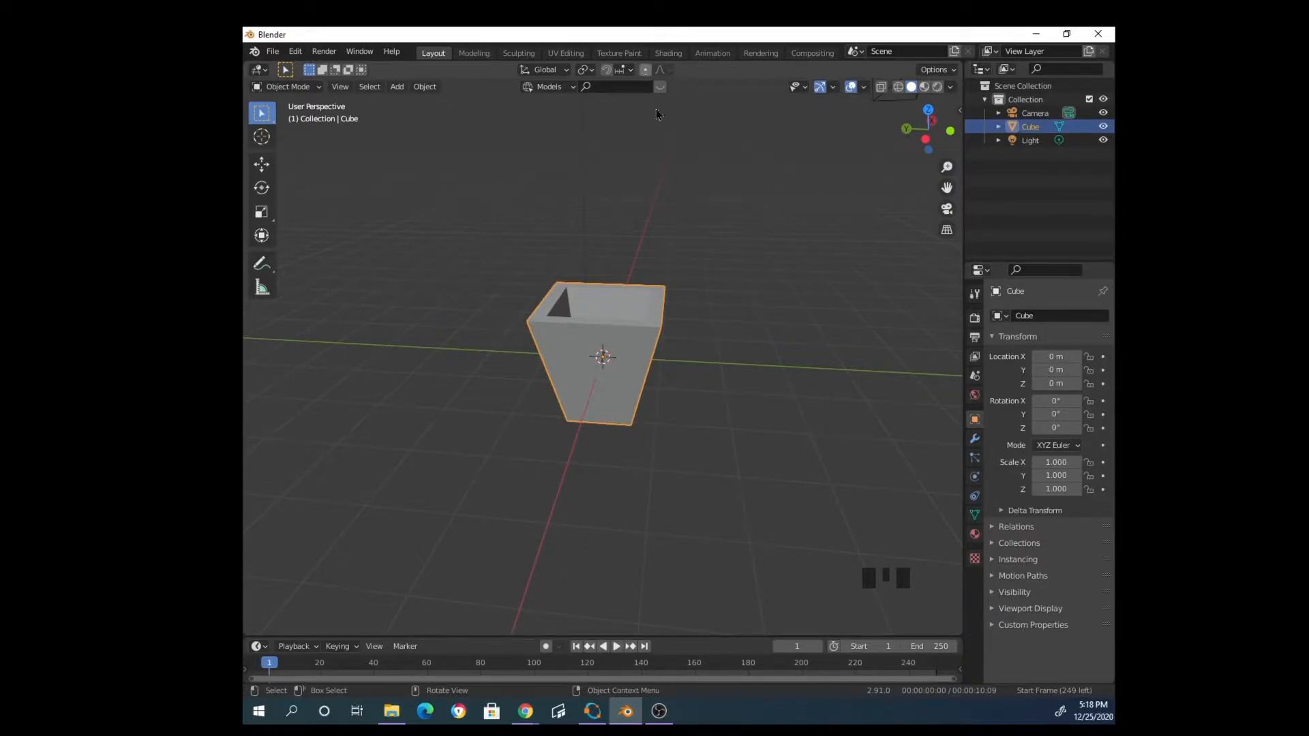
Switch to the Shading workspace and create a new material for the pot
left_click(674, 56)
scroll(746, 272, "down", 3)
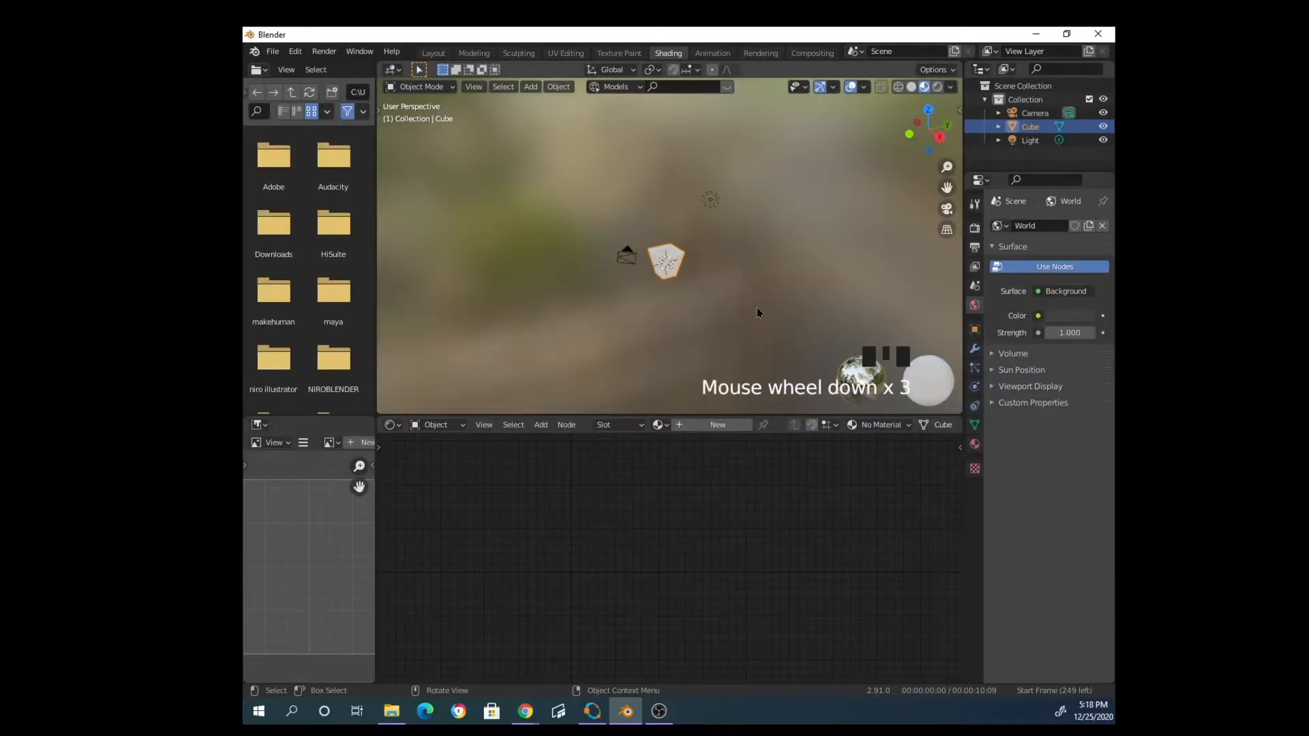
scroll(764, 300, "up", 7)
middle_click_drag(731, 310, 653, 297)
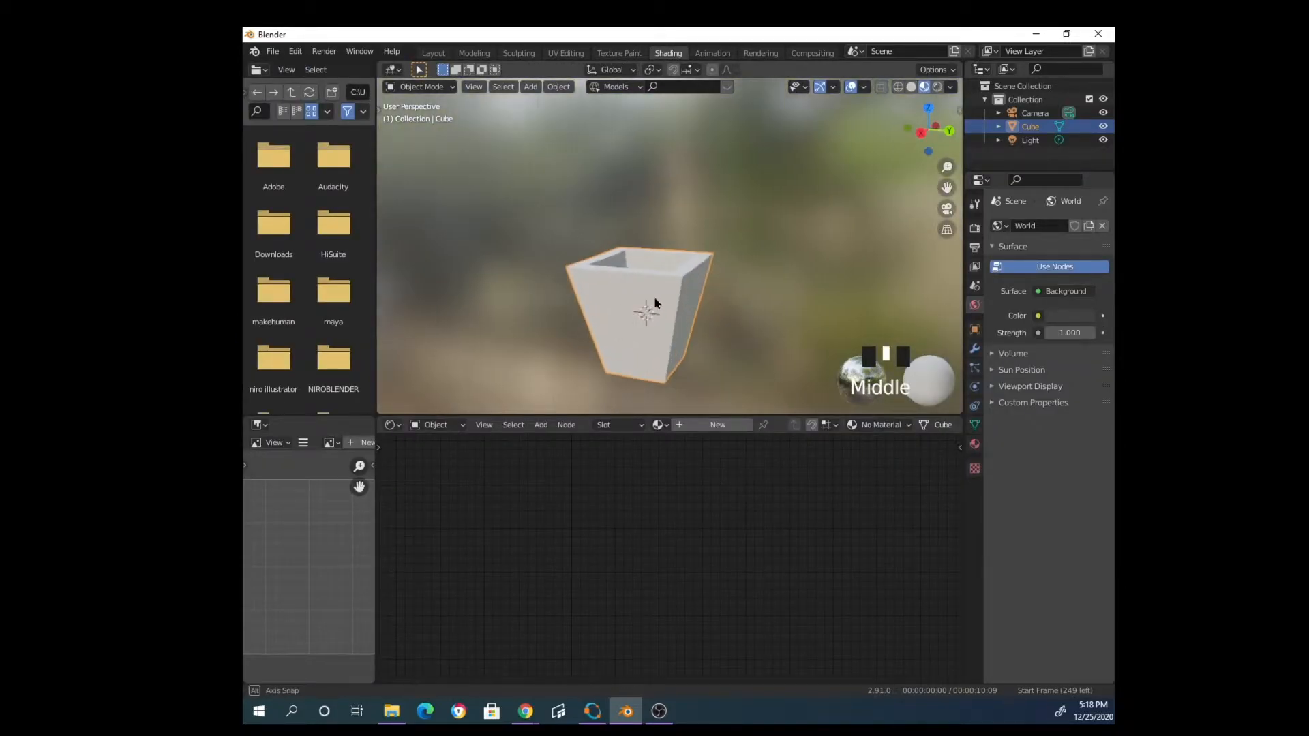
left_click(718, 425)
scroll(774, 538, "down", 8)
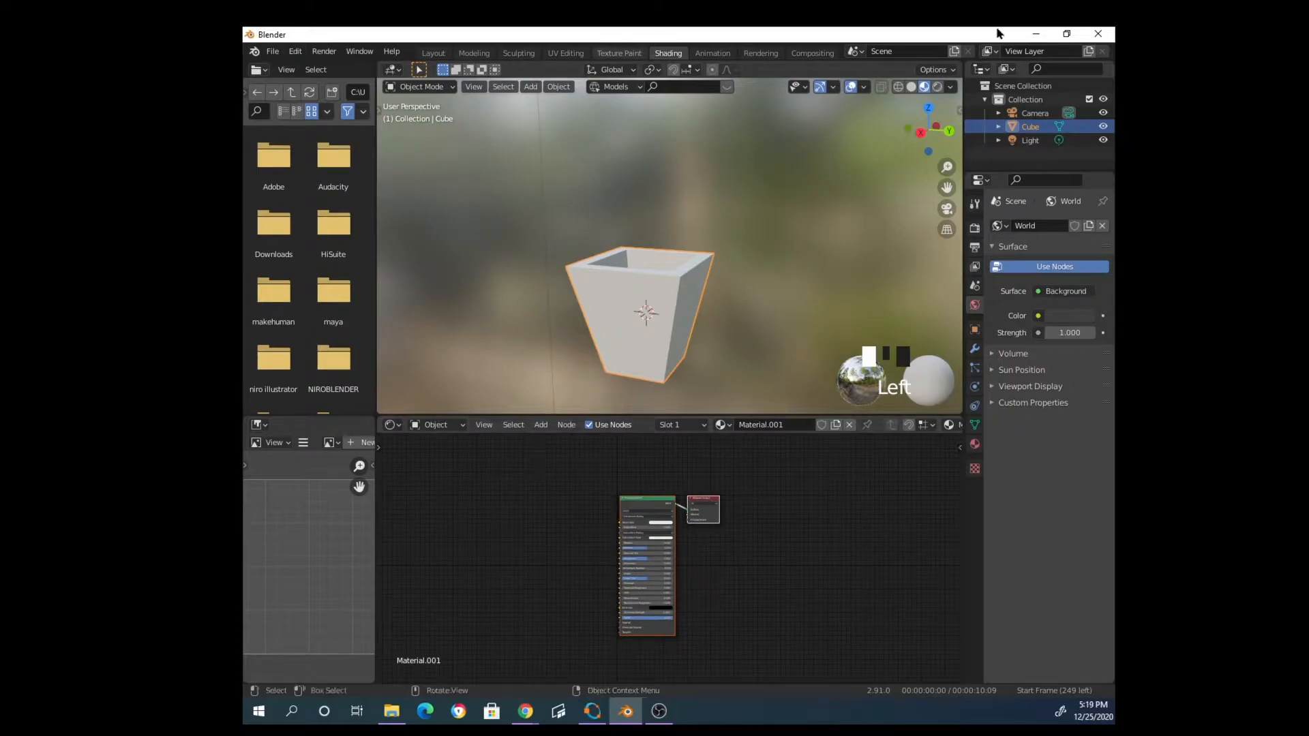
left_click(925, 89)
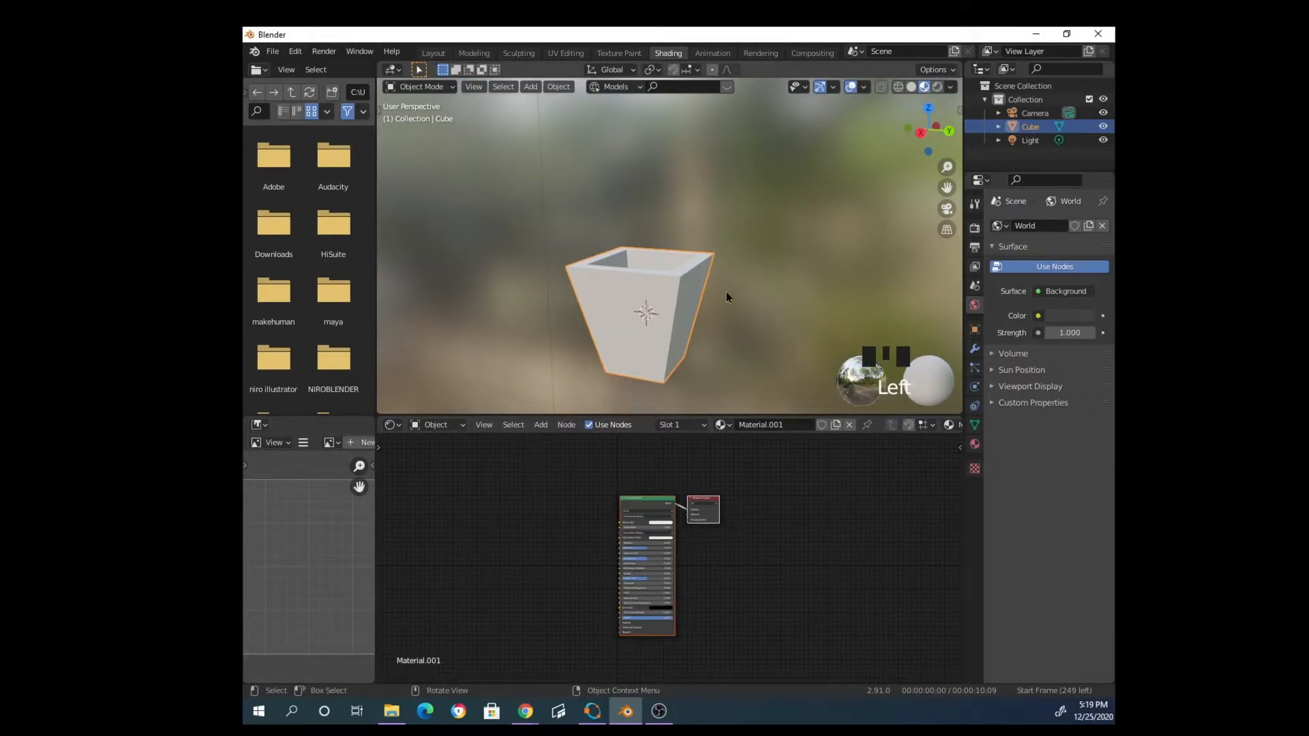
middle_click_drag(747, 281, 629, 330)
scroll(746, 354, "up", 3)
middle_click_drag(746, 353, 686, 306)
scroll(702, 299, "down", 3)
scroll(750, 268, "up", 3)
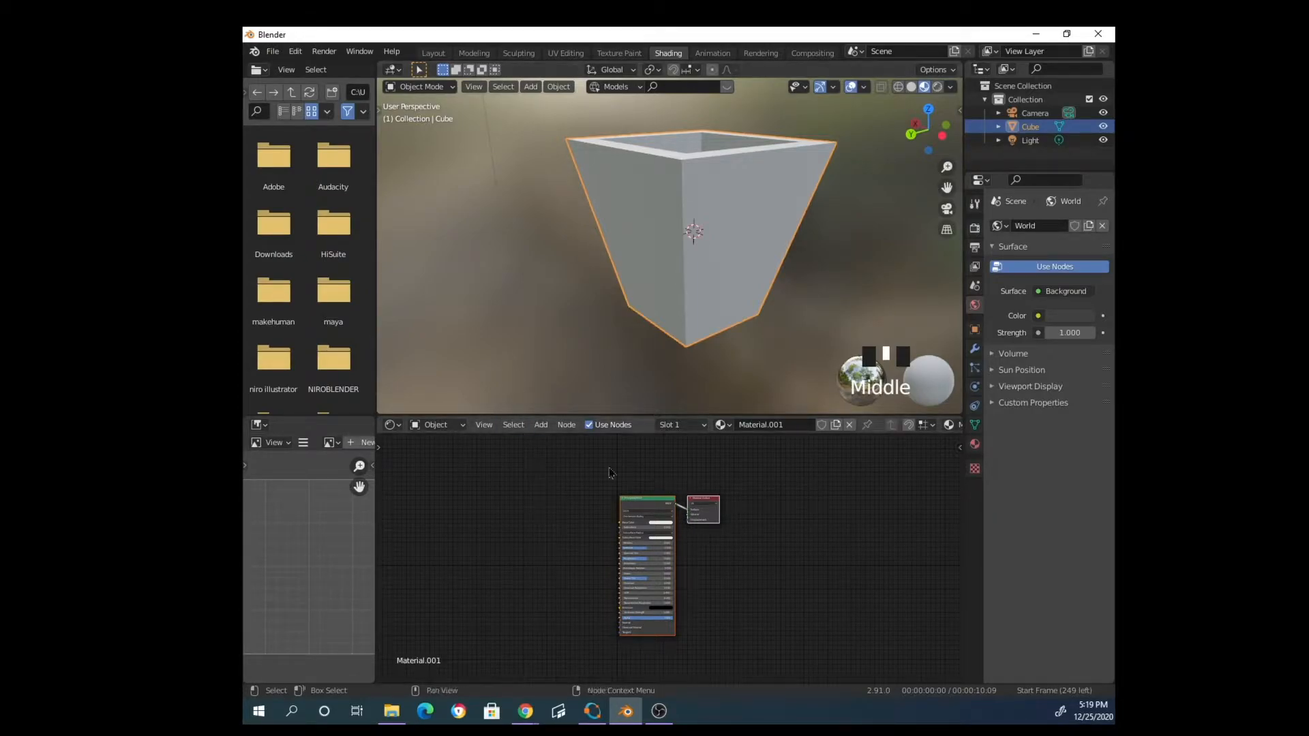
Add a ColorRamp node in front of the Principled BSDF node
left_click(540, 424)
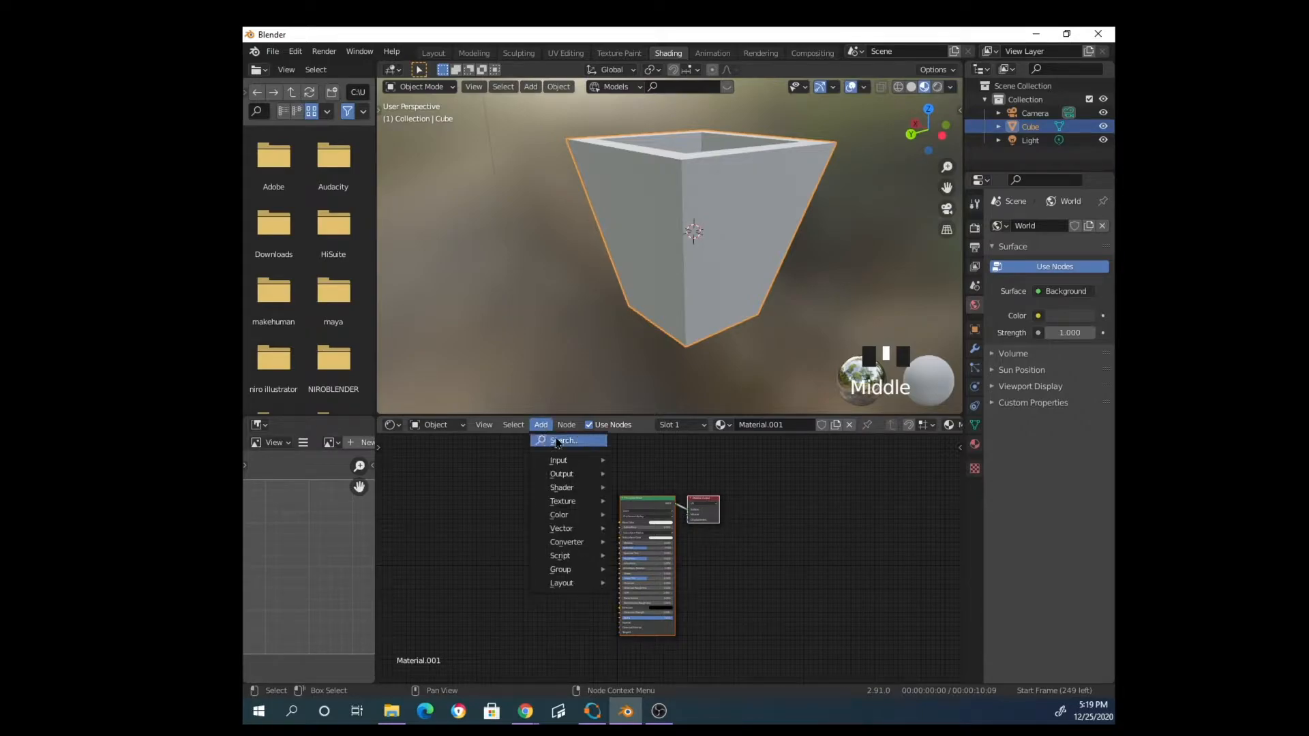
left_click(558, 441)
type("color")
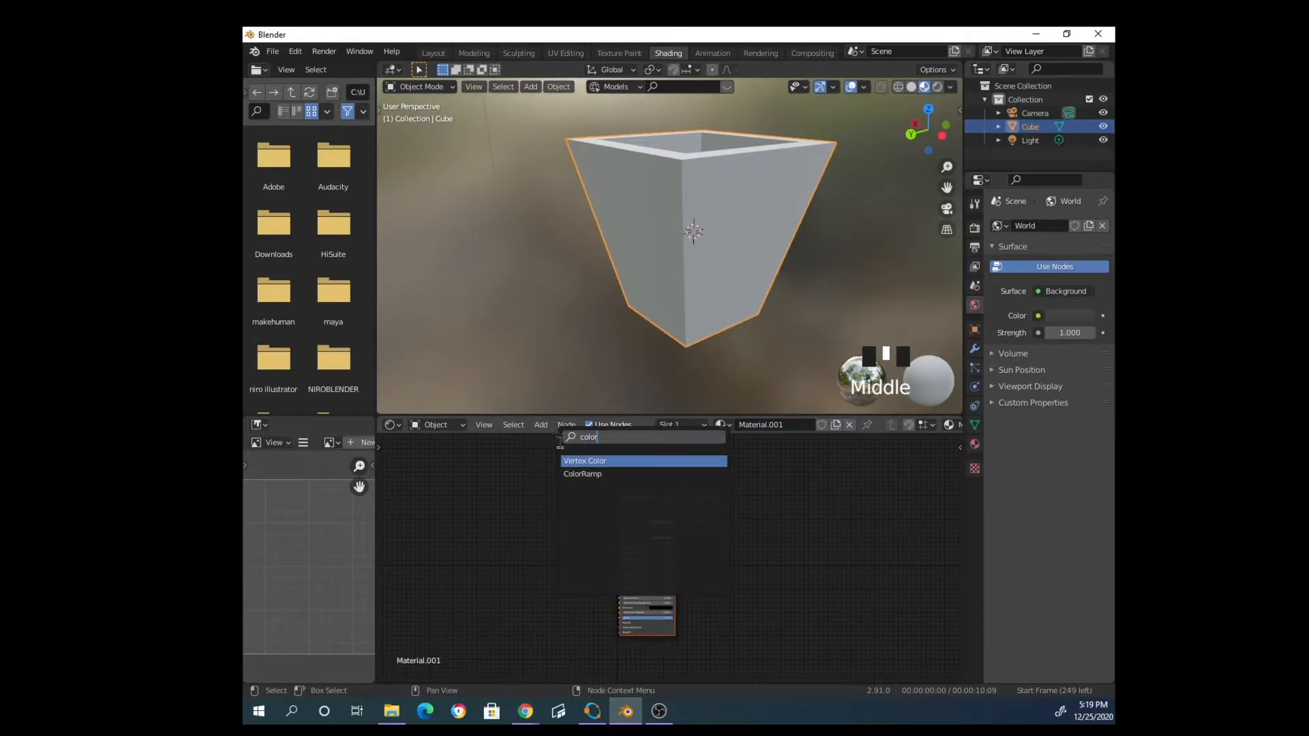
left_click(582, 474)
left_click(578, 537)
left_click_drag(573, 486, 562, 533)
scroll(599, 555, "up", 3)
scroll(597, 556, "up", 2)
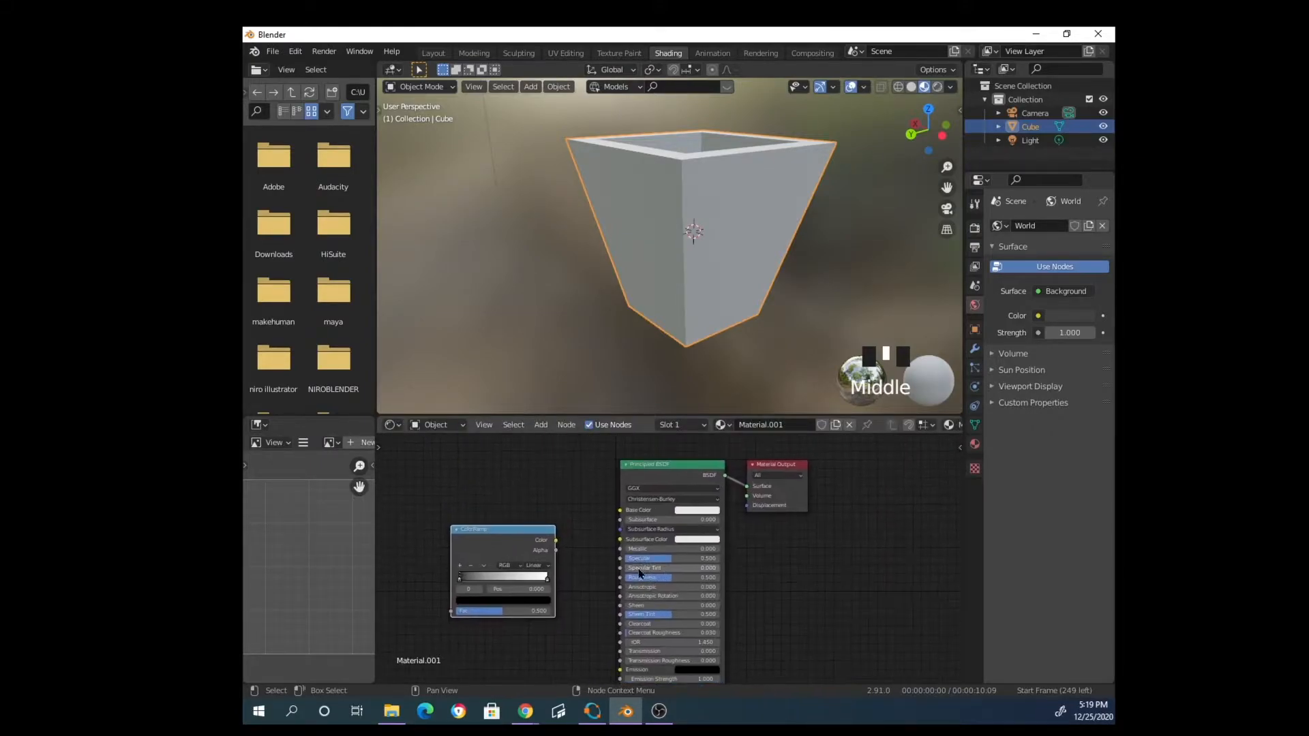
Connect the ColorRamp's Color output to the Principled BSDF's Base Color and move the ColorRamp node slightly
left_click_drag(526, 536, 611, 506)
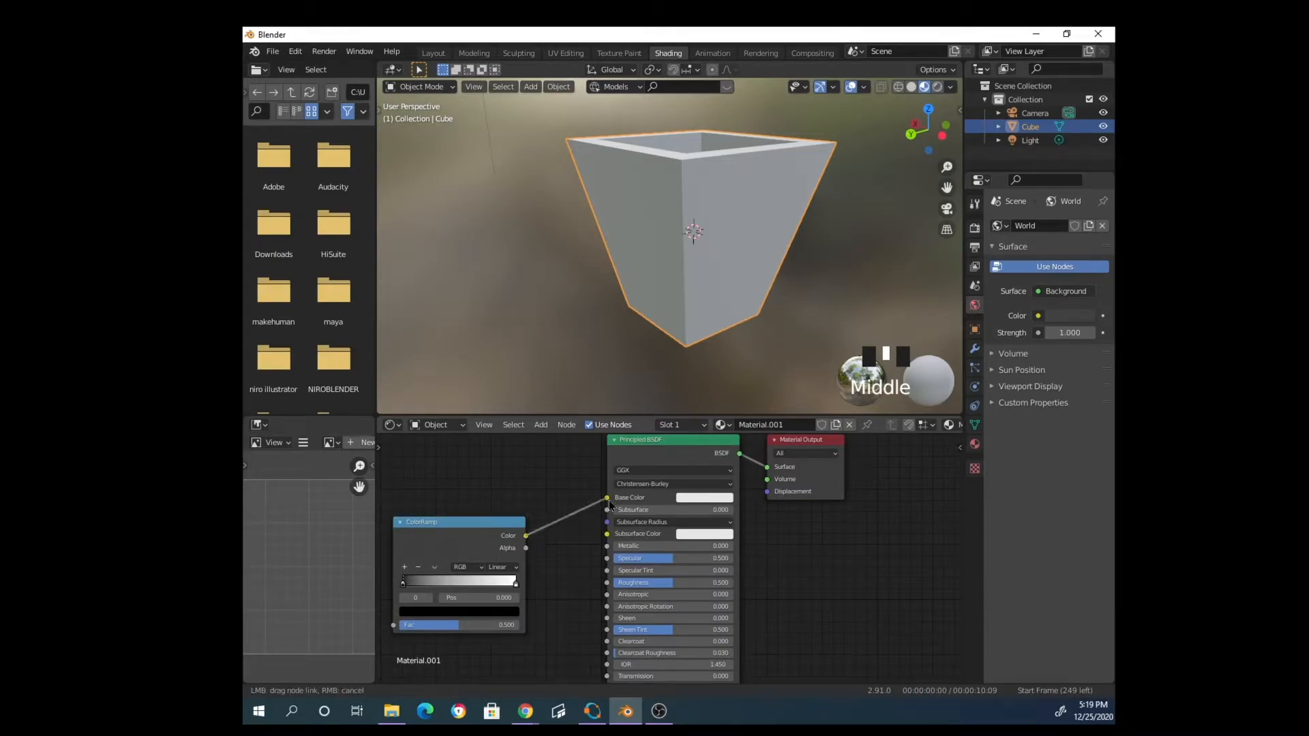
scroll(702, 542, "down", 7)
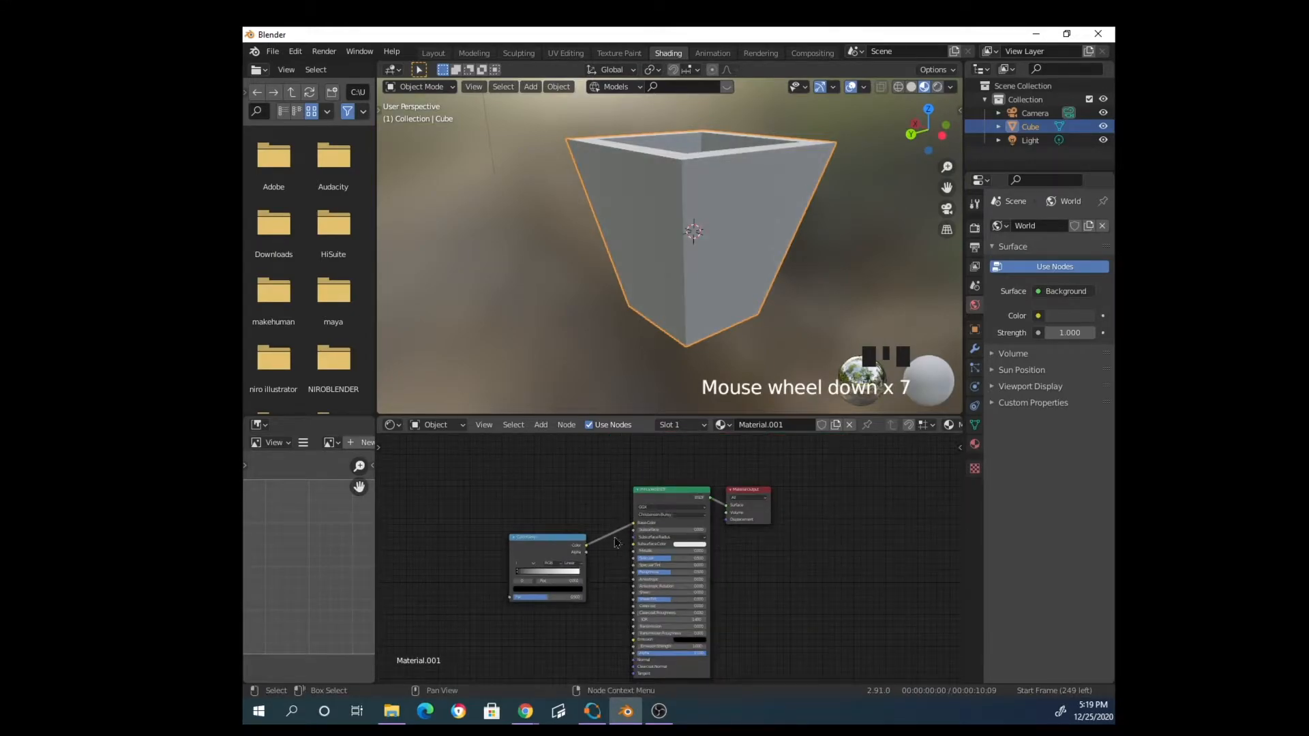
middle_click_drag(746, 566, 898, 557)
left_click_drag(711, 535, 727, 508)
scroll(777, 516, "up", 2)
scroll(777, 517, "down", 3)
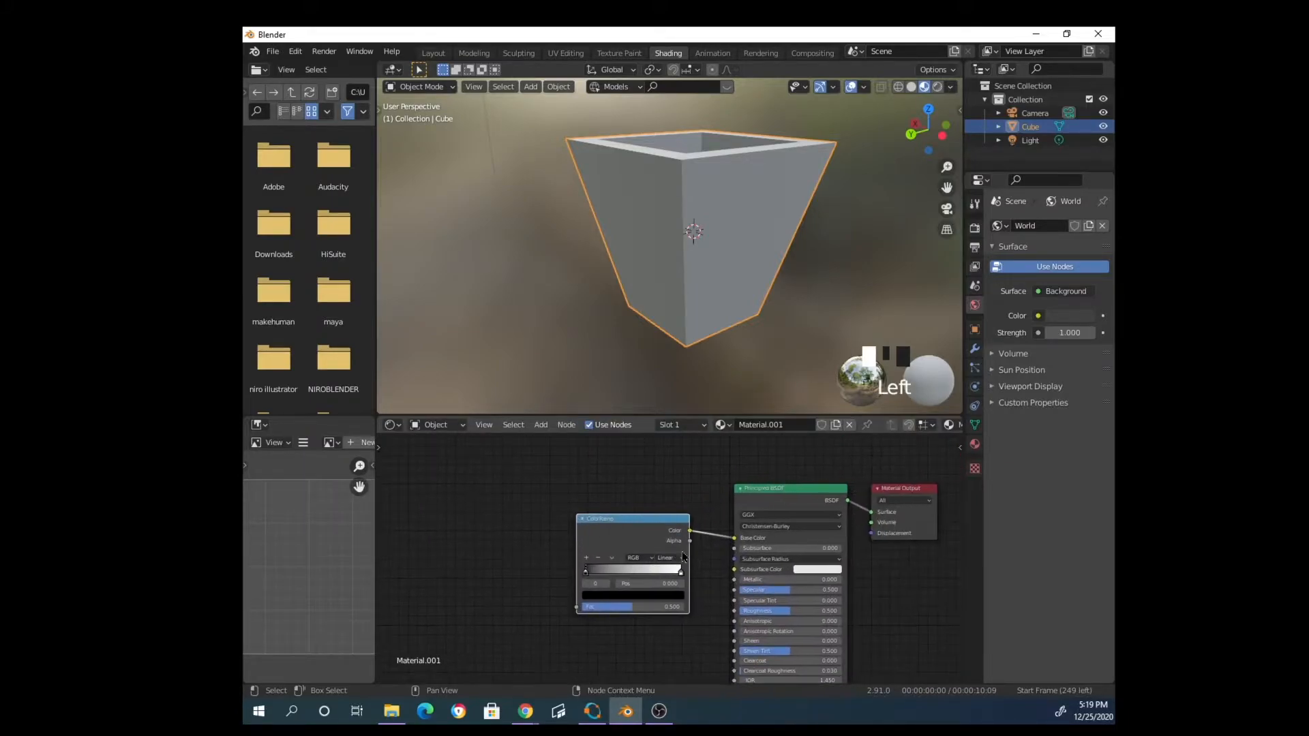
Add a Musgrave Texture node before the ColorRamp and connect its Height output to the ramp's Fac input
left_click(541, 425)
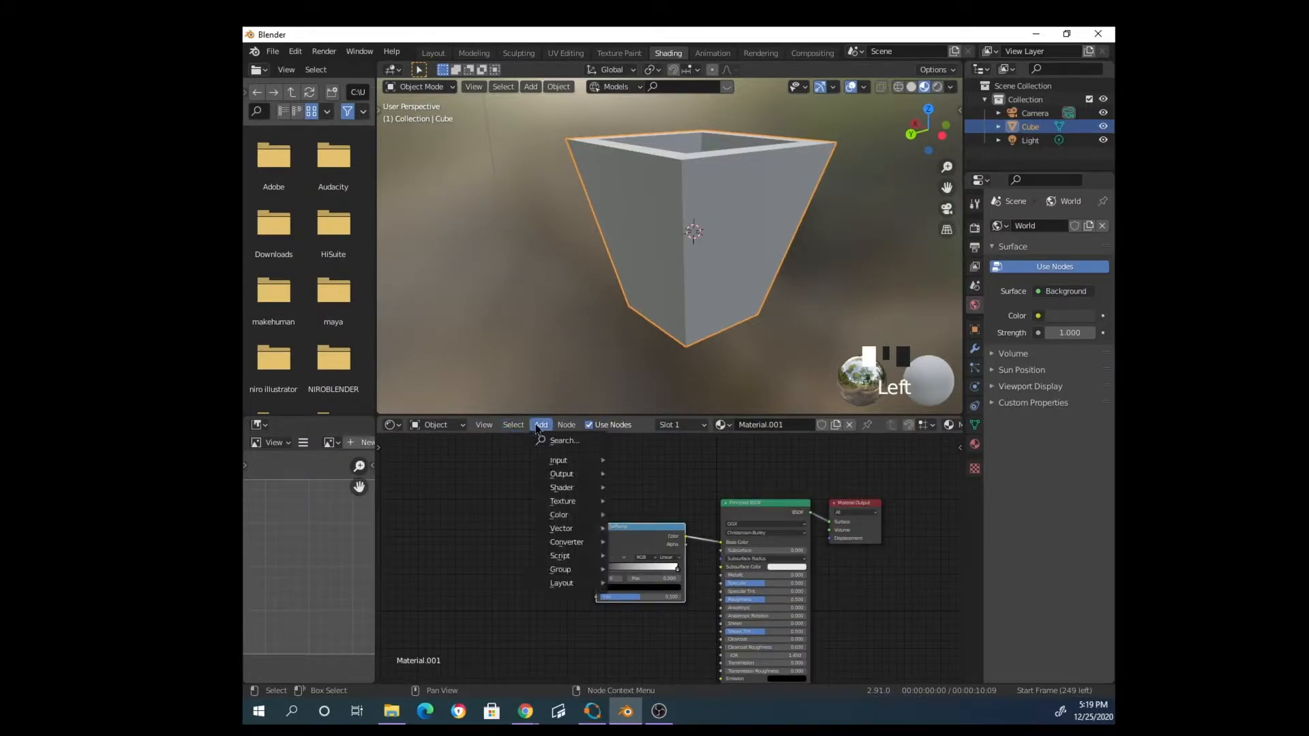
left_click(561, 440)
type("mus")
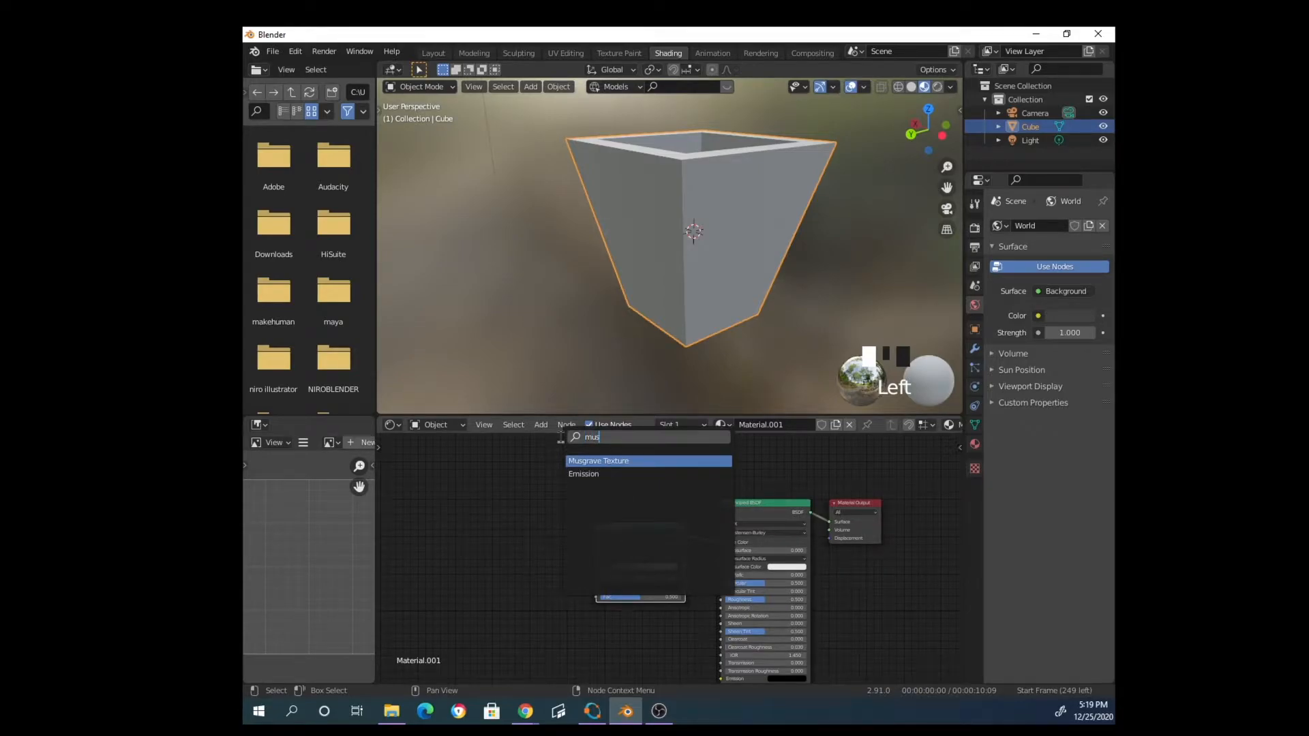
left_click(599, 461)
left_click(539, 536)
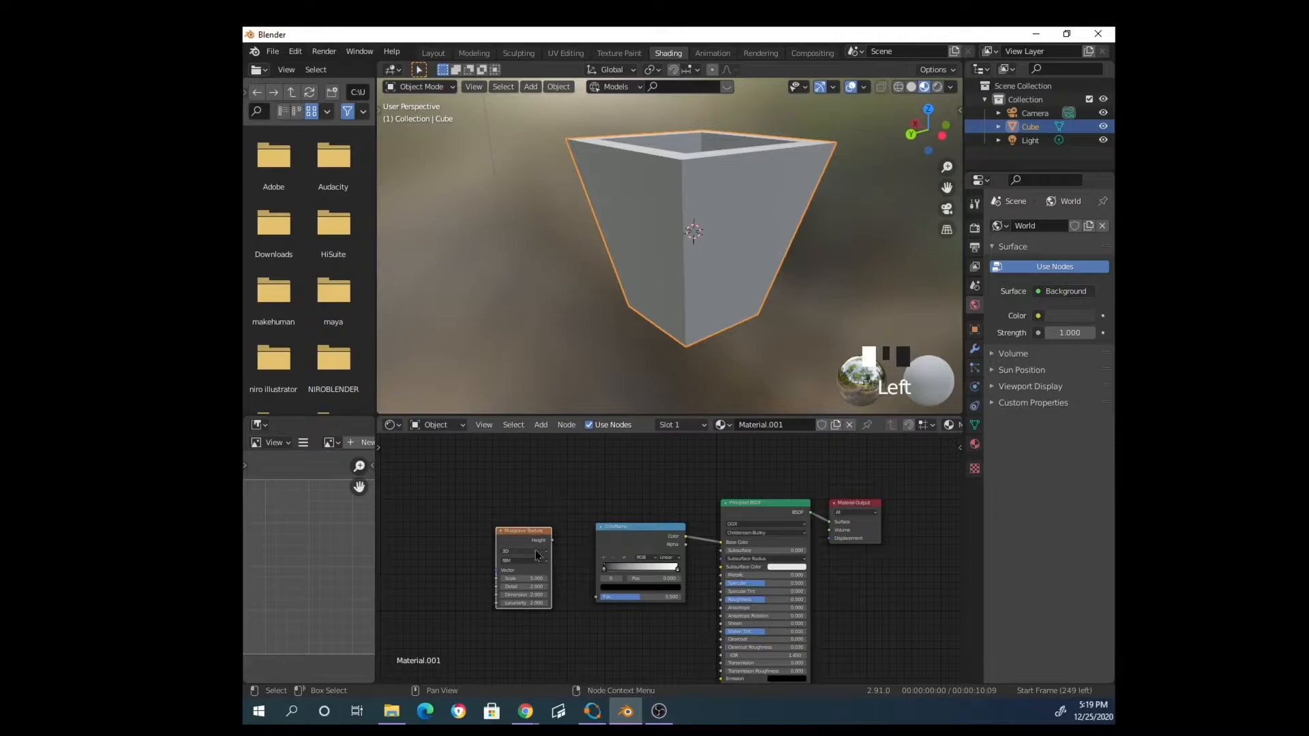
left_click_drag(539, 535, 586, 604)
Adjust the Musgrave Texture's settings and raise its Detail to produce a finely speckled pattern
middle_click_drag(818, 326, 760, 269)
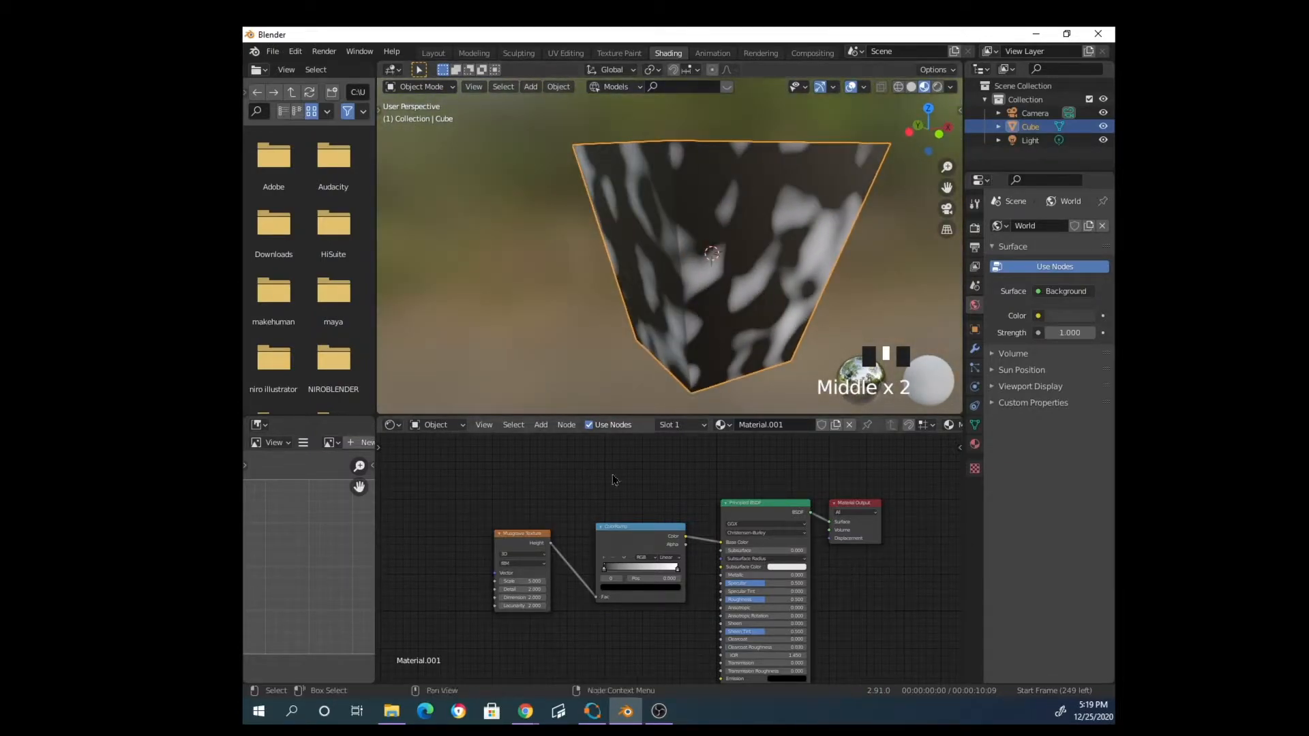
left_click(527, 600)
left_click(527, 600)
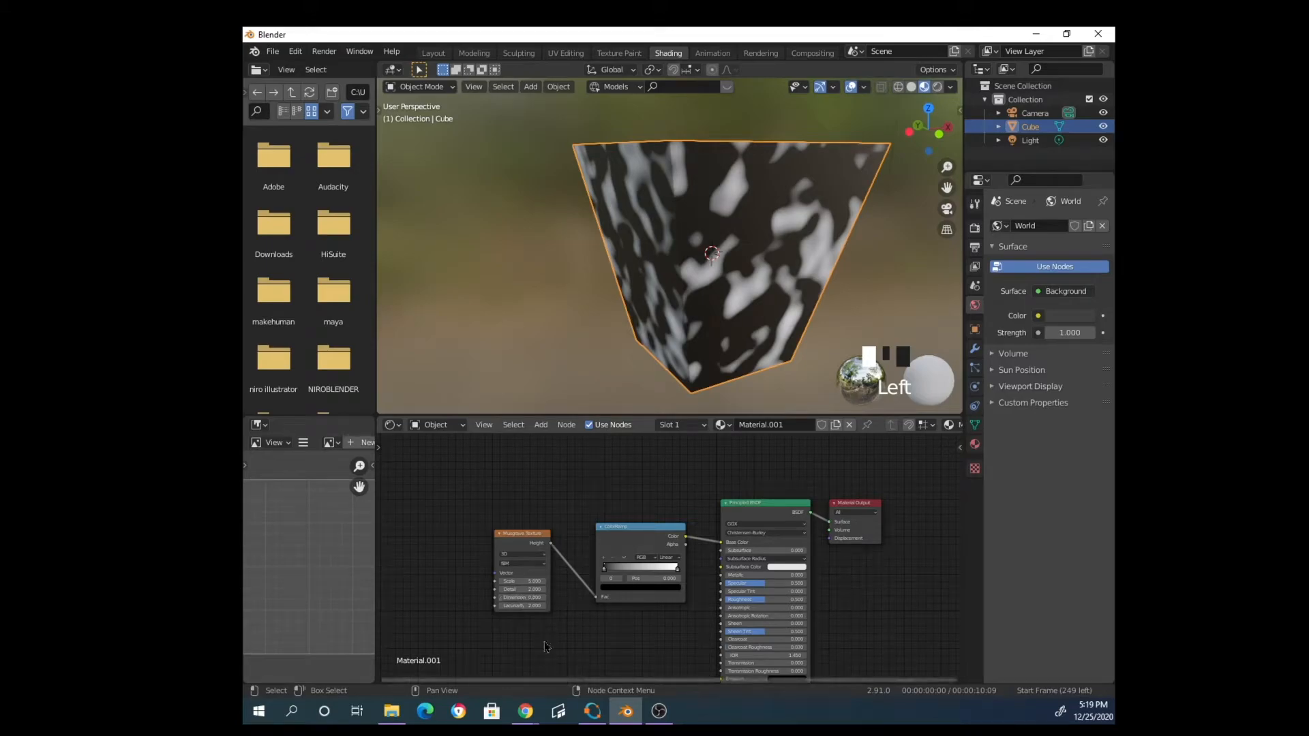
left_click_drag(522, 589, 578, 589)
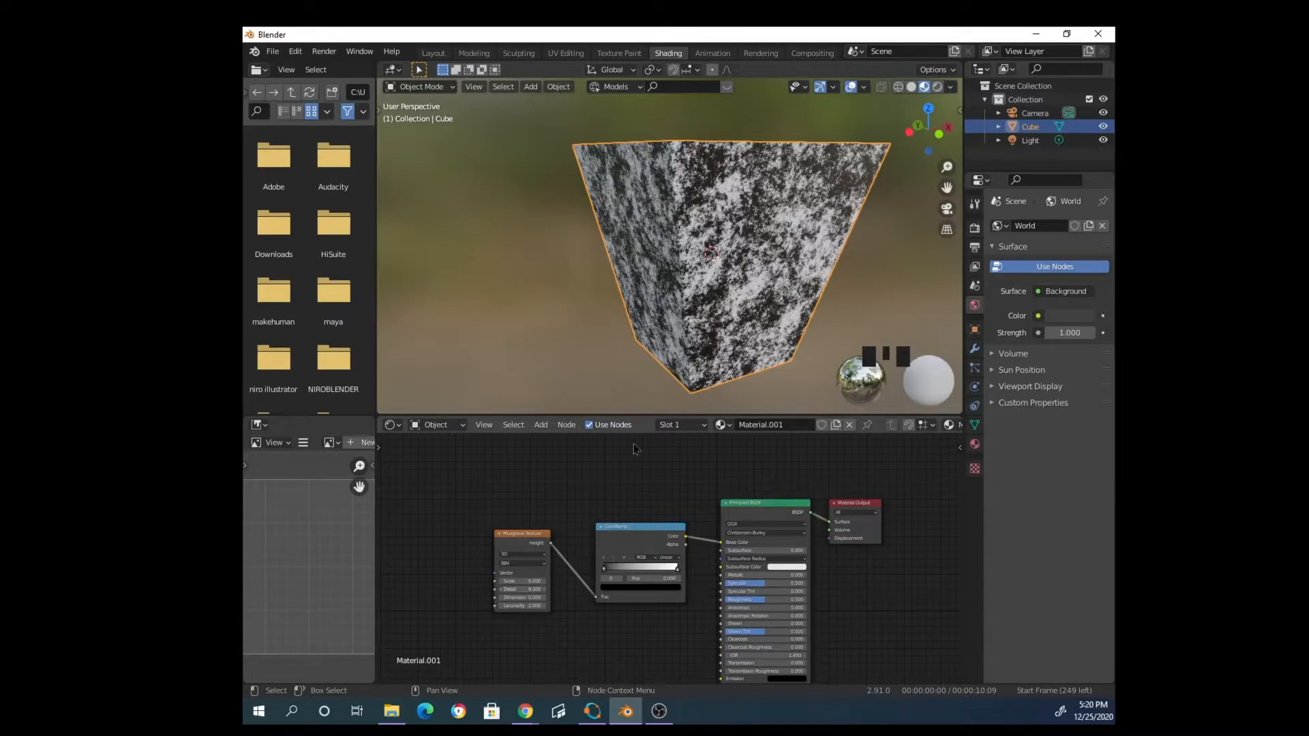
Lighten the ColorRamp's black color stop to a medium grey
middle_click_drag(815, 293, 661, 300)
scroll(655, 288, "up", 3)
scroll(631, 293, "down", 2)
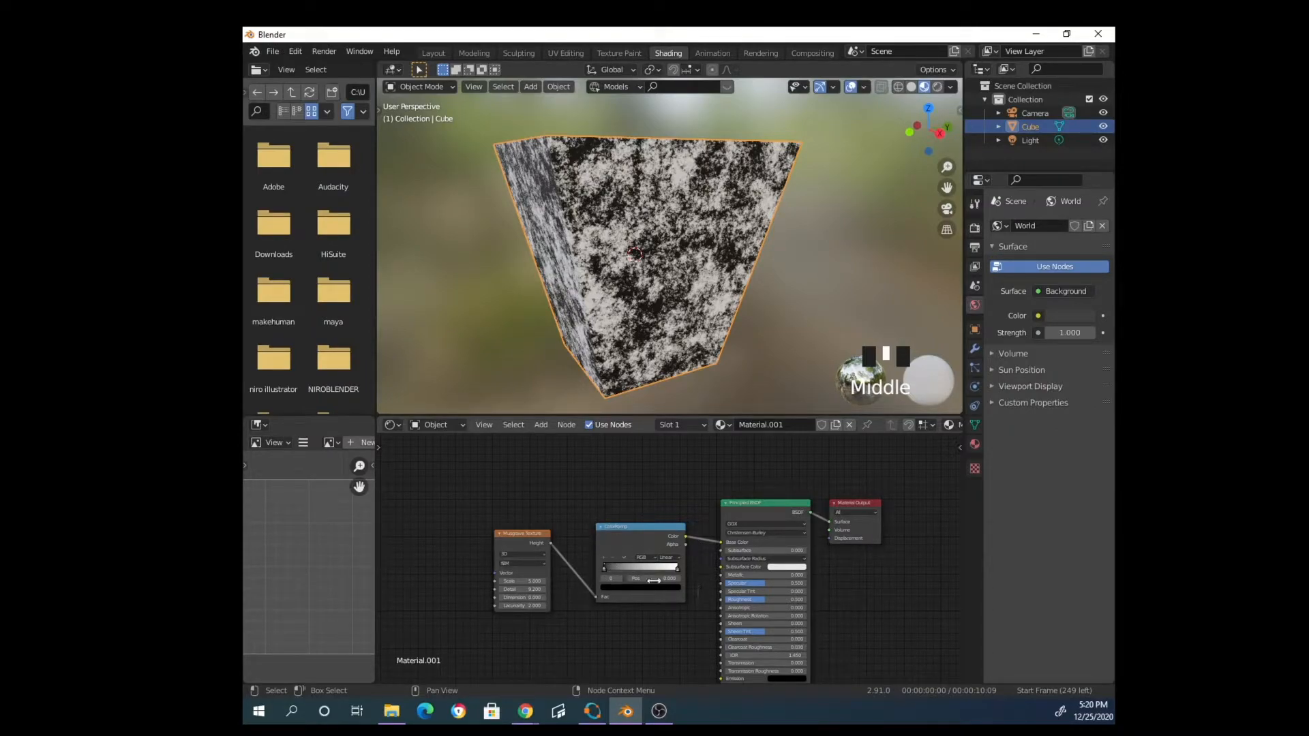
left_click(605, 575)
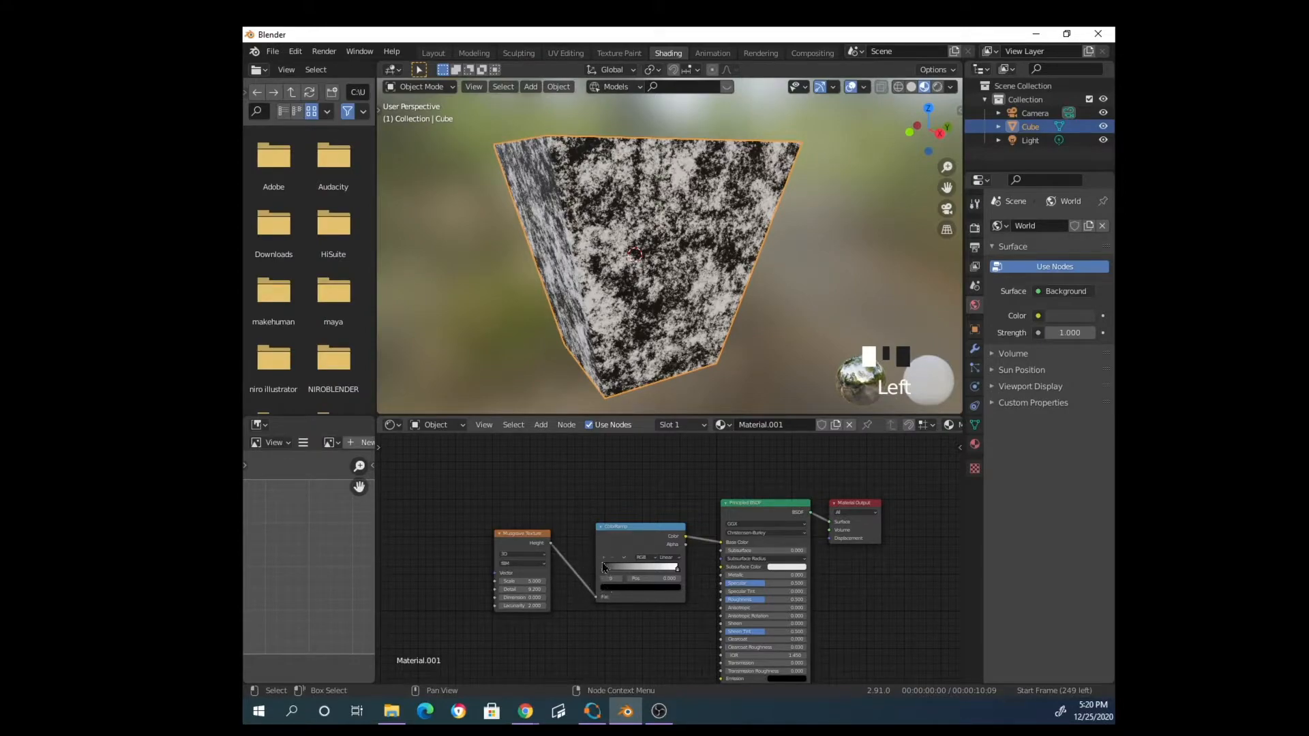
left_click(634, 587)
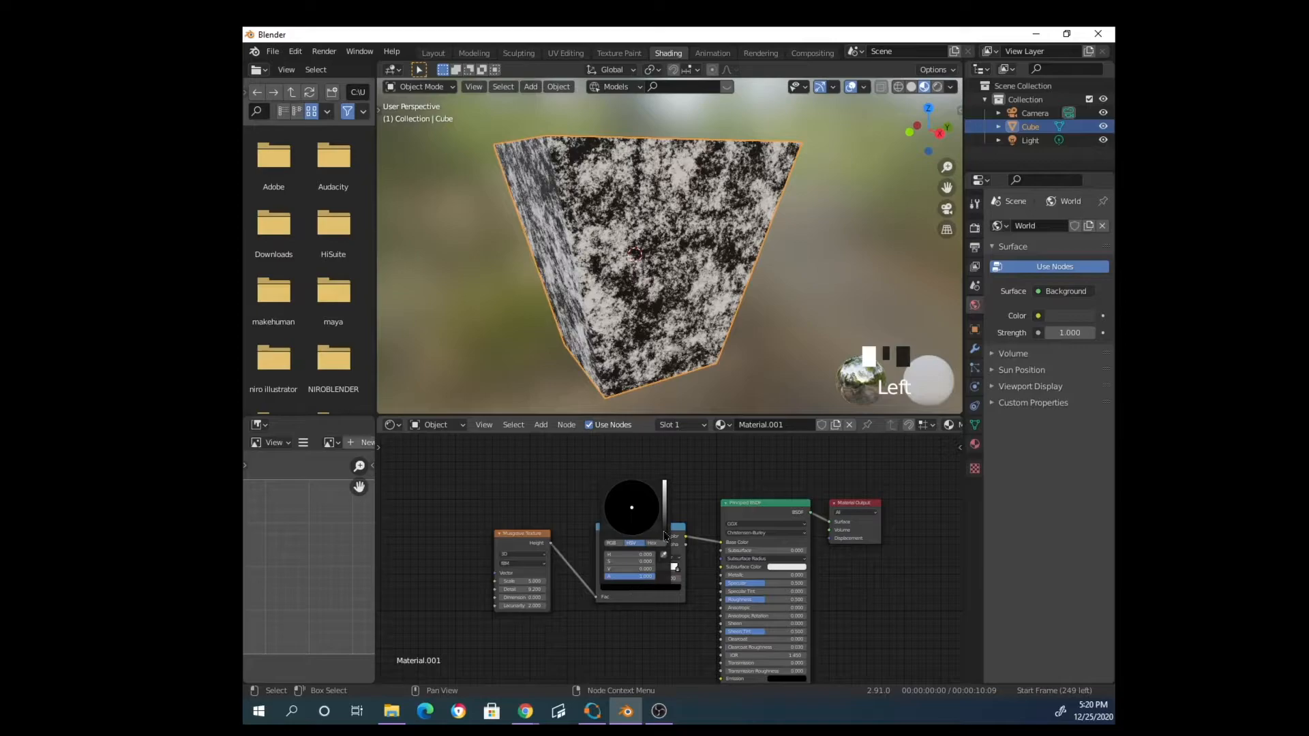
left_click_drag(666, 539, 664, 507)
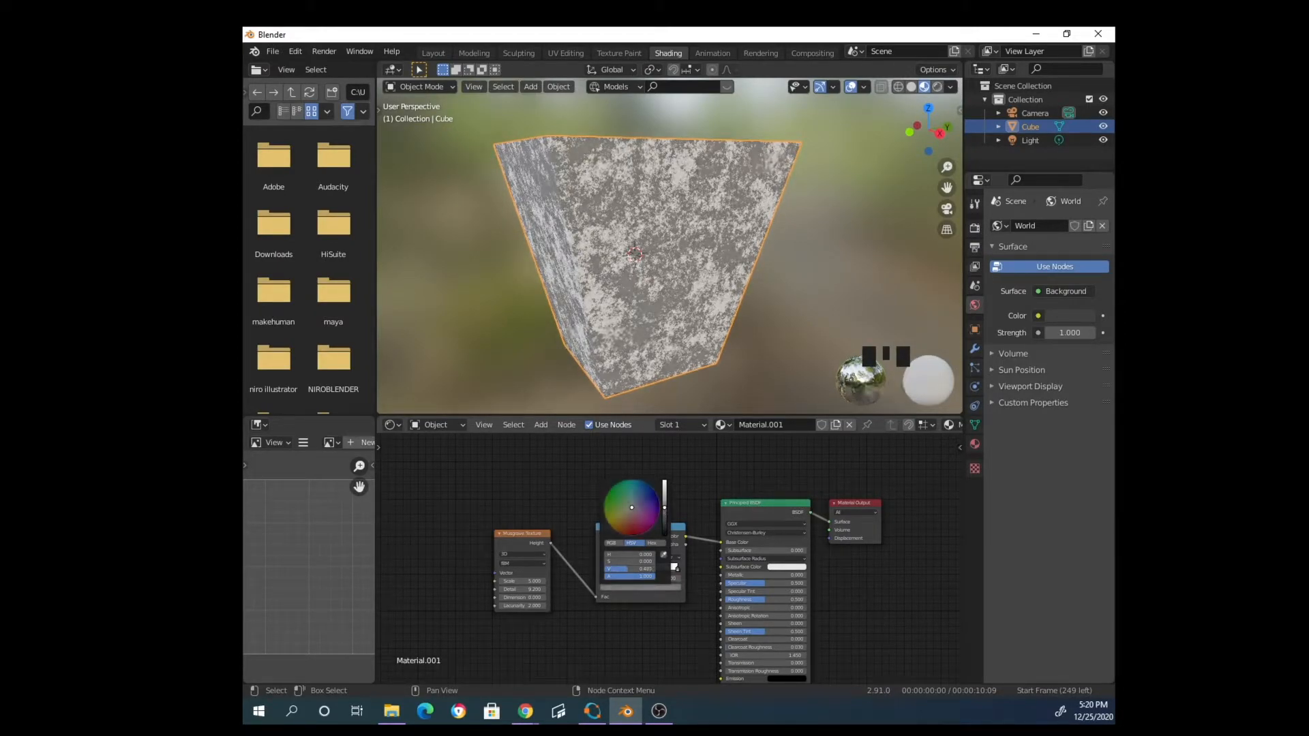
Darken the ColorRamp's white color stop to a light grey to soften the contrast of the speckles
left_click(677, 570)
left_click(678, 570)
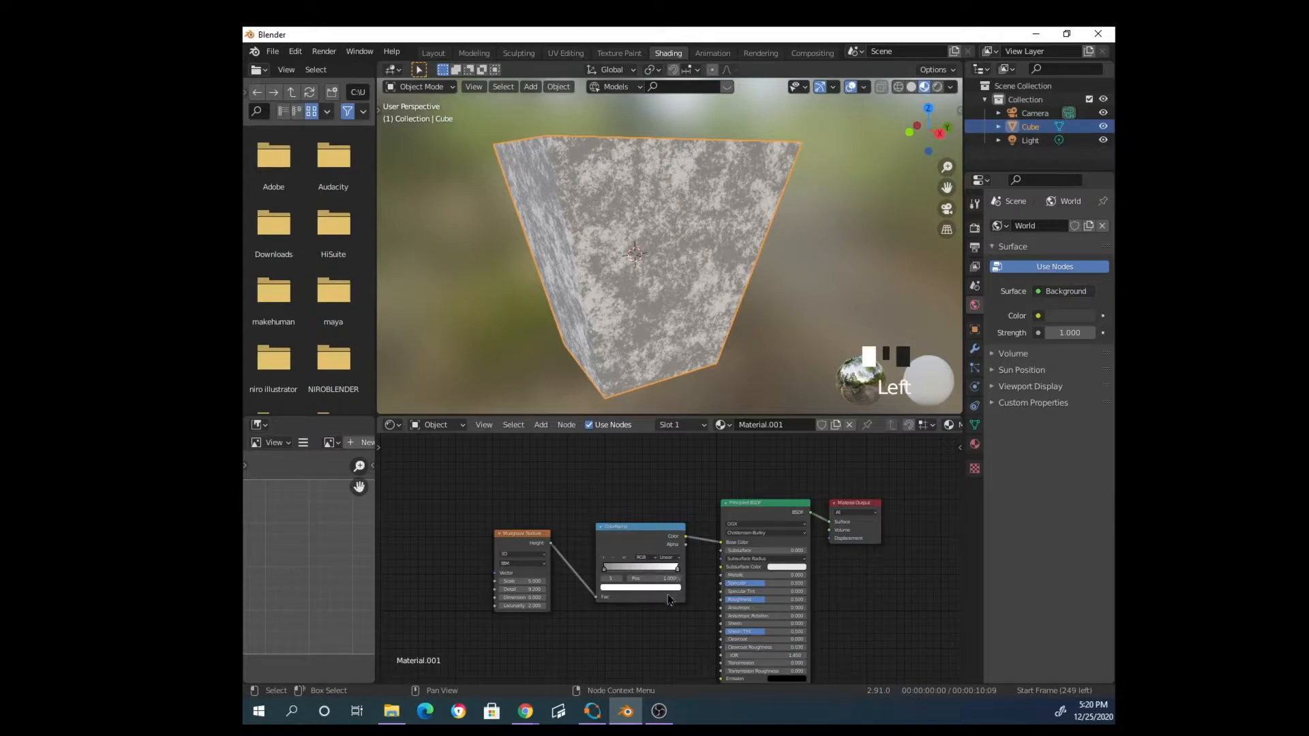
left_click(668, 591)
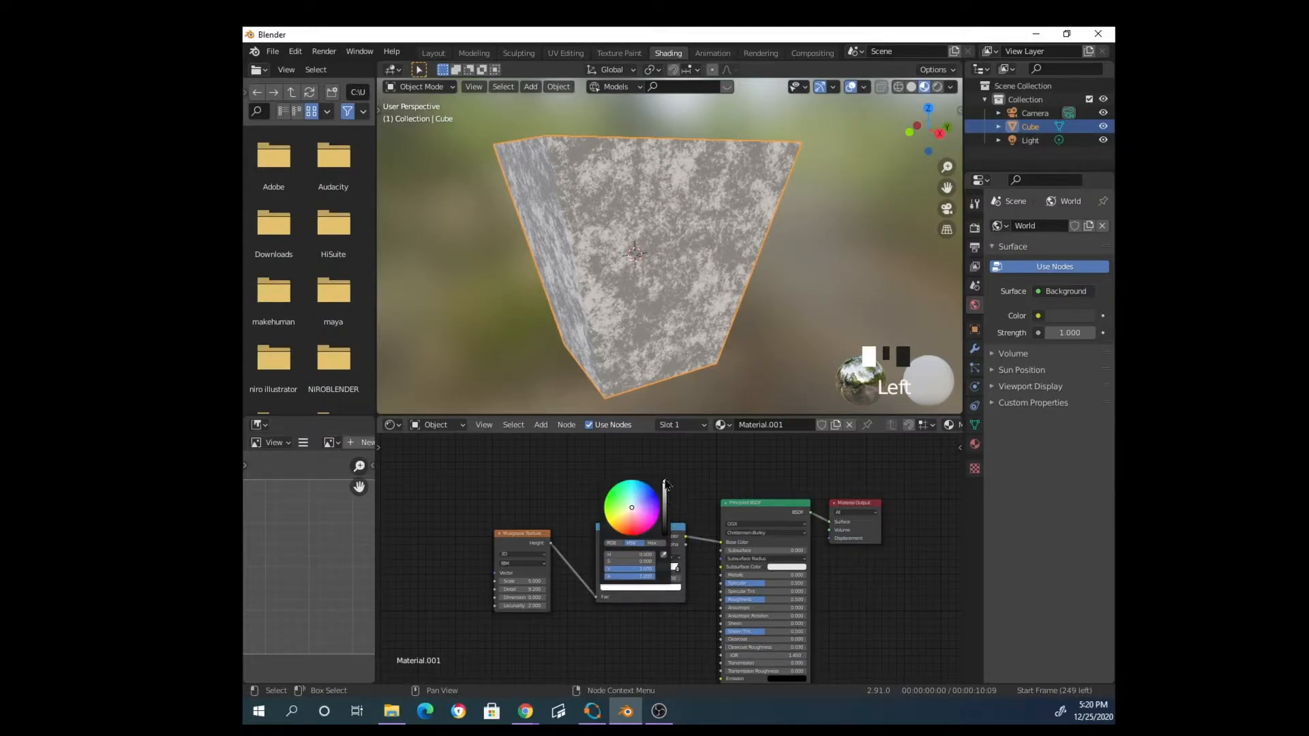
left_click_drag(666, 485, 664, 495)
left_click(754, 313)
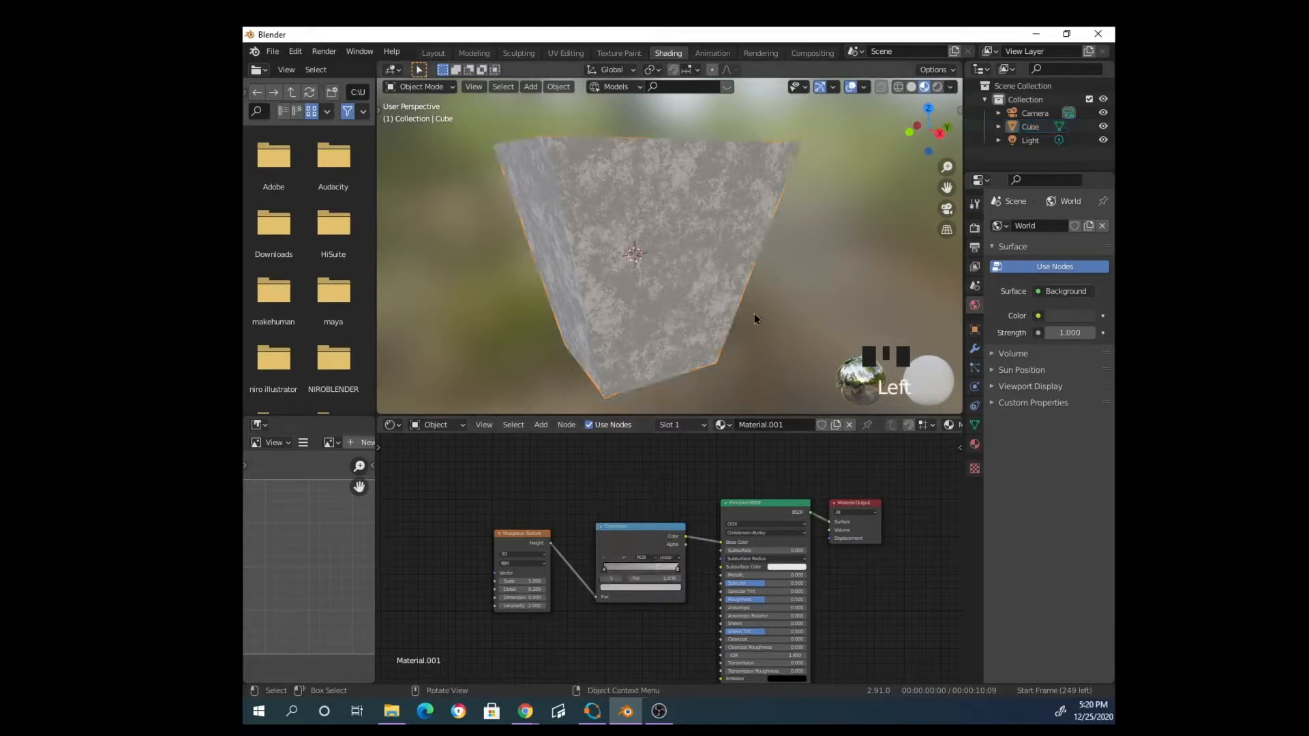
Examine the speckled texture on the pot's sides, rim and interior from above and close up
middle_click_drag(754, 313, 642, 330)
scroll(643, 330, "up", 2)
middle_click_drag(647, 260, 657, 289)
scroll(703, 262, "down", 3)
scroll(634, 251, "up", 2)
scroll(693, 283, "up", 4)
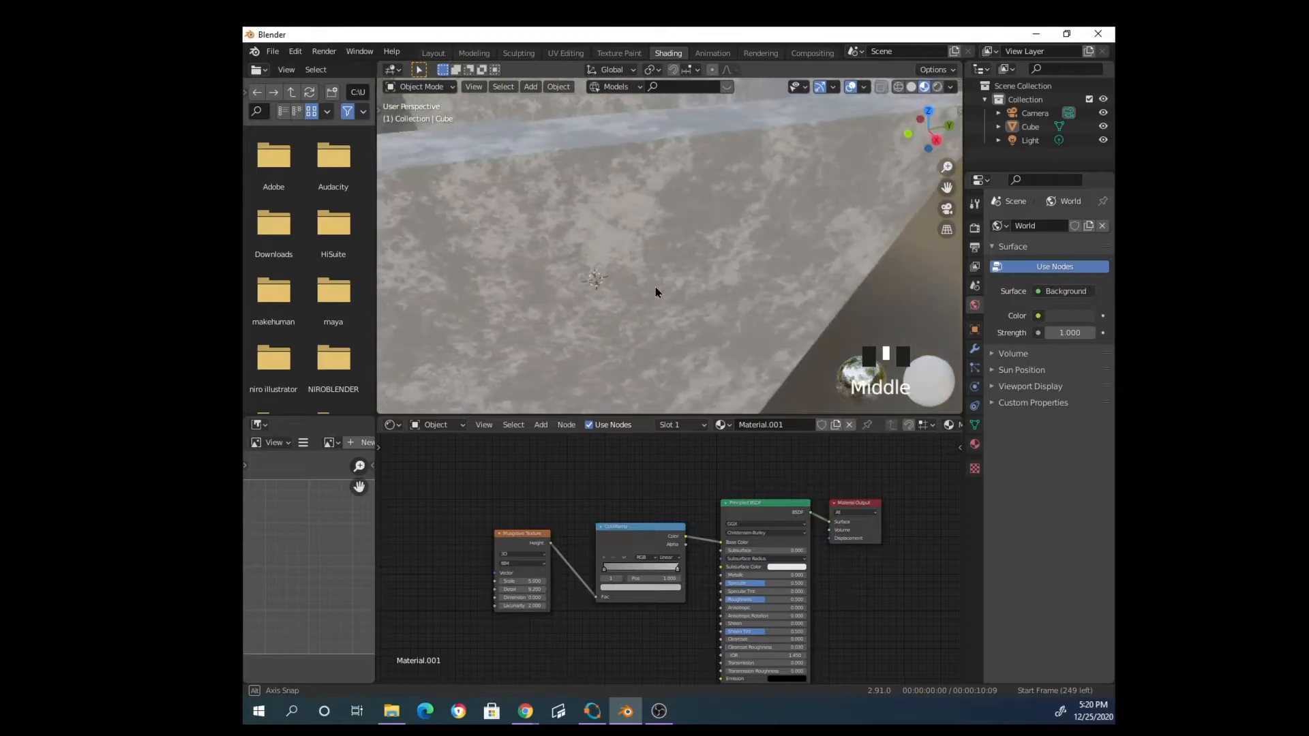
scroll(659, 288, "down", 1)
scroll(659, 283, "down", 2)
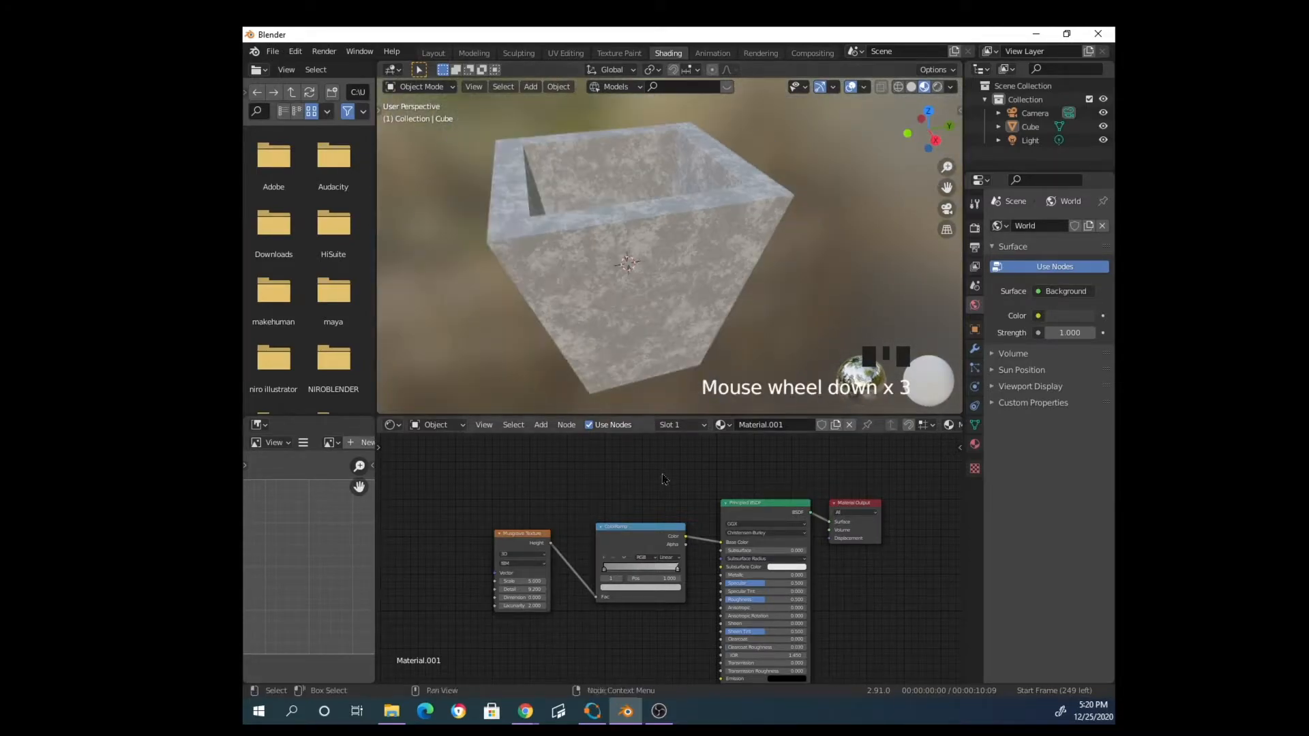
Move the ColorRamp node up and add a Bump node below it, beside the Principled BSDF
left_click_drag(613, 536, 629, 500)
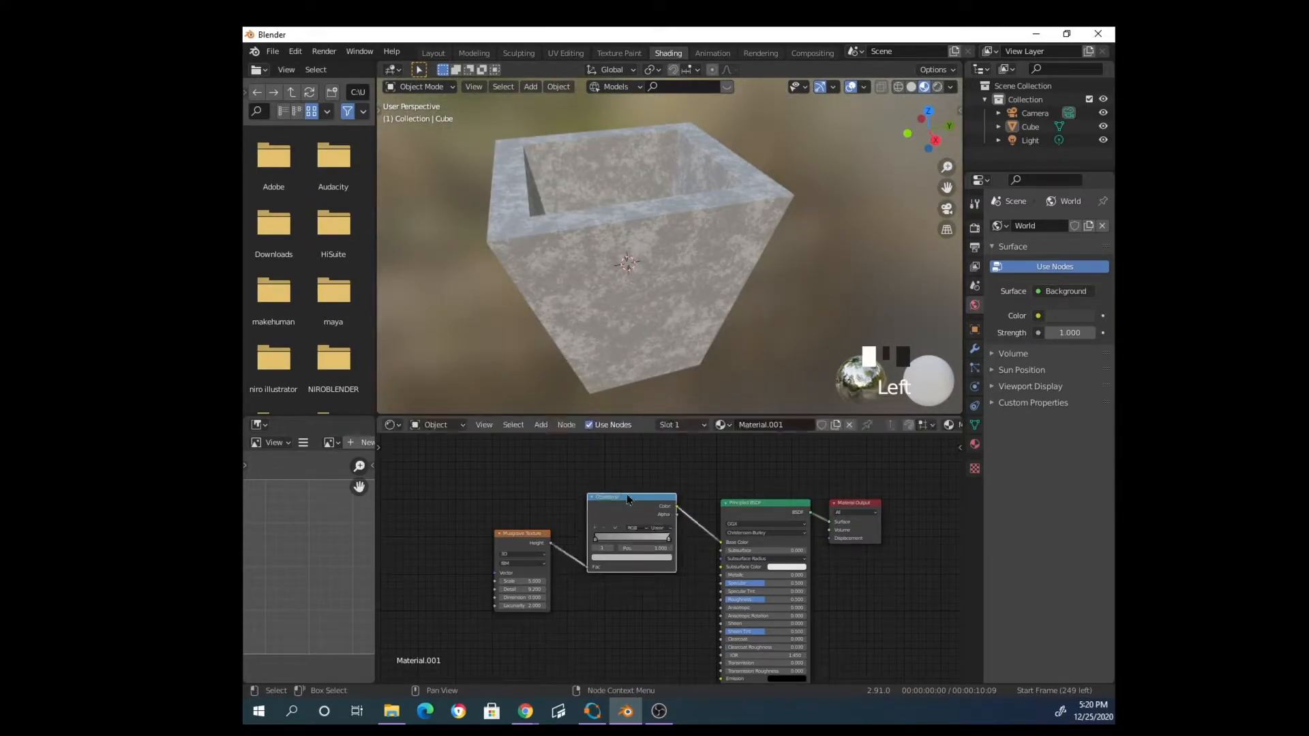
left_click(541, 424)
left_click(563, 439)
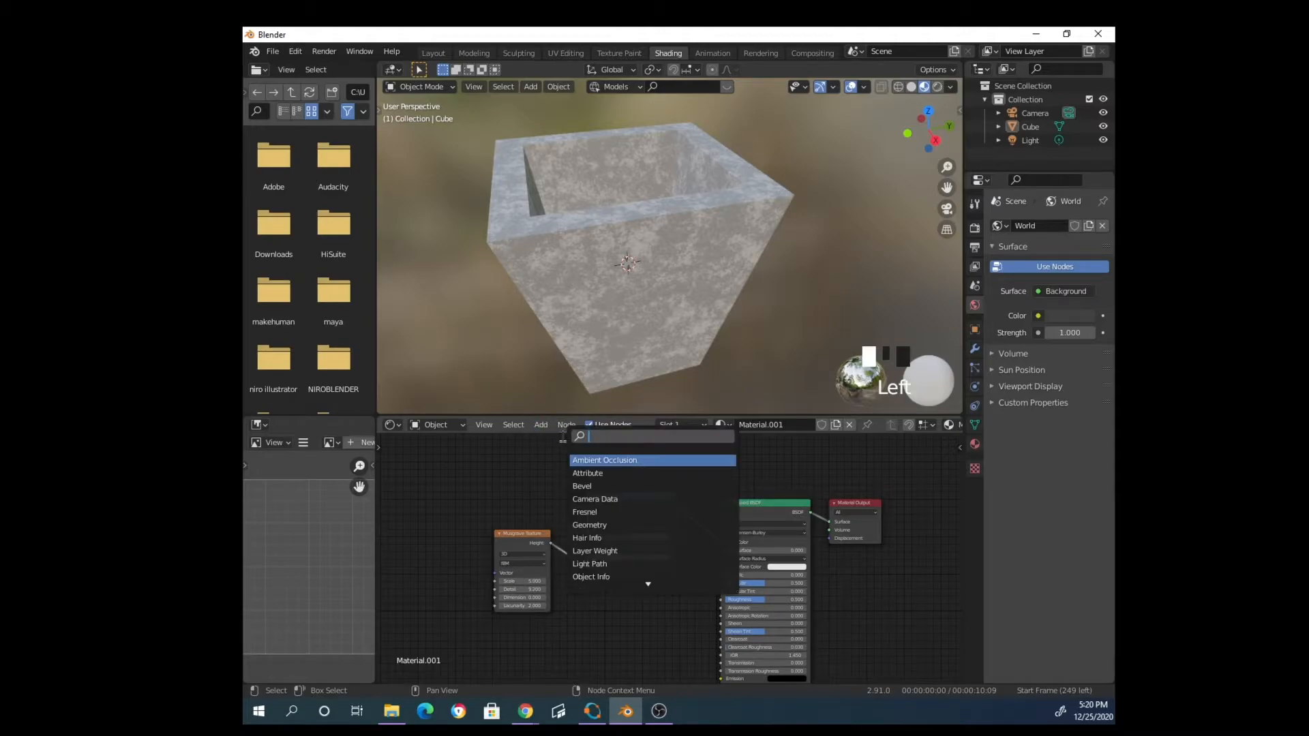
type("bump")
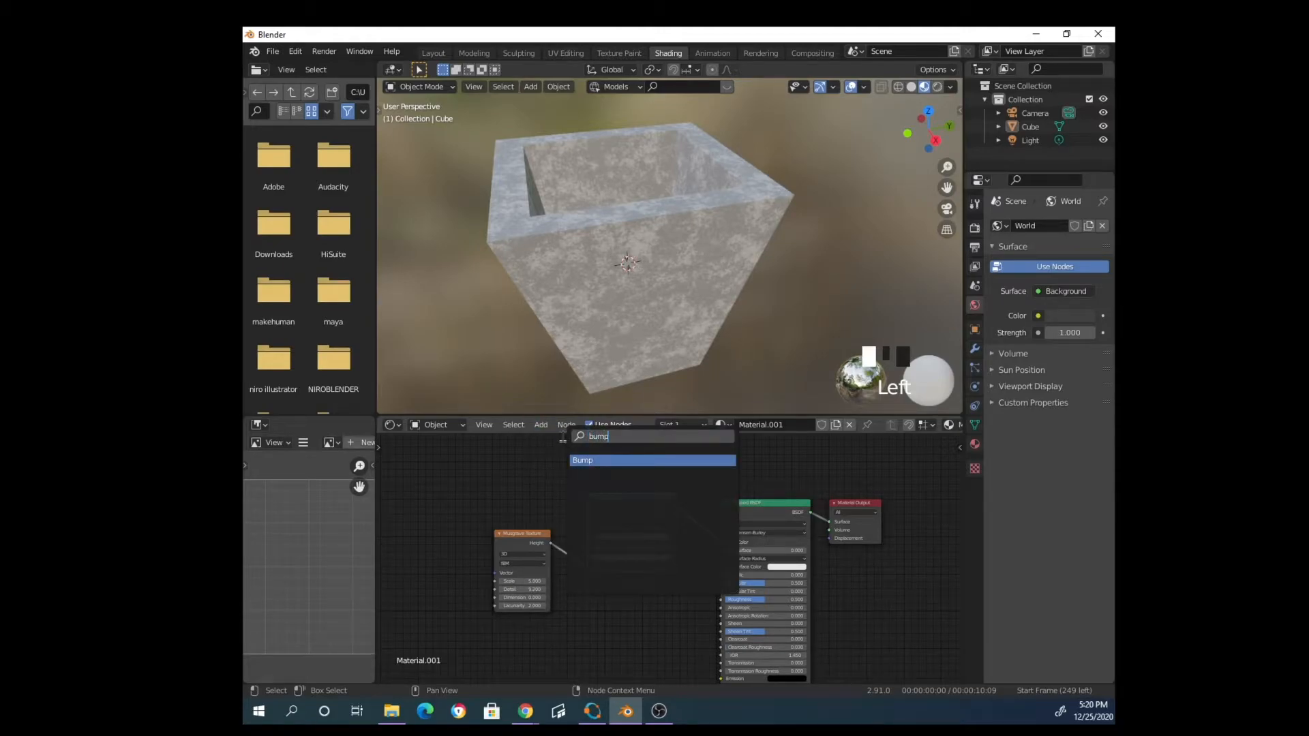
left_click(615, 461)
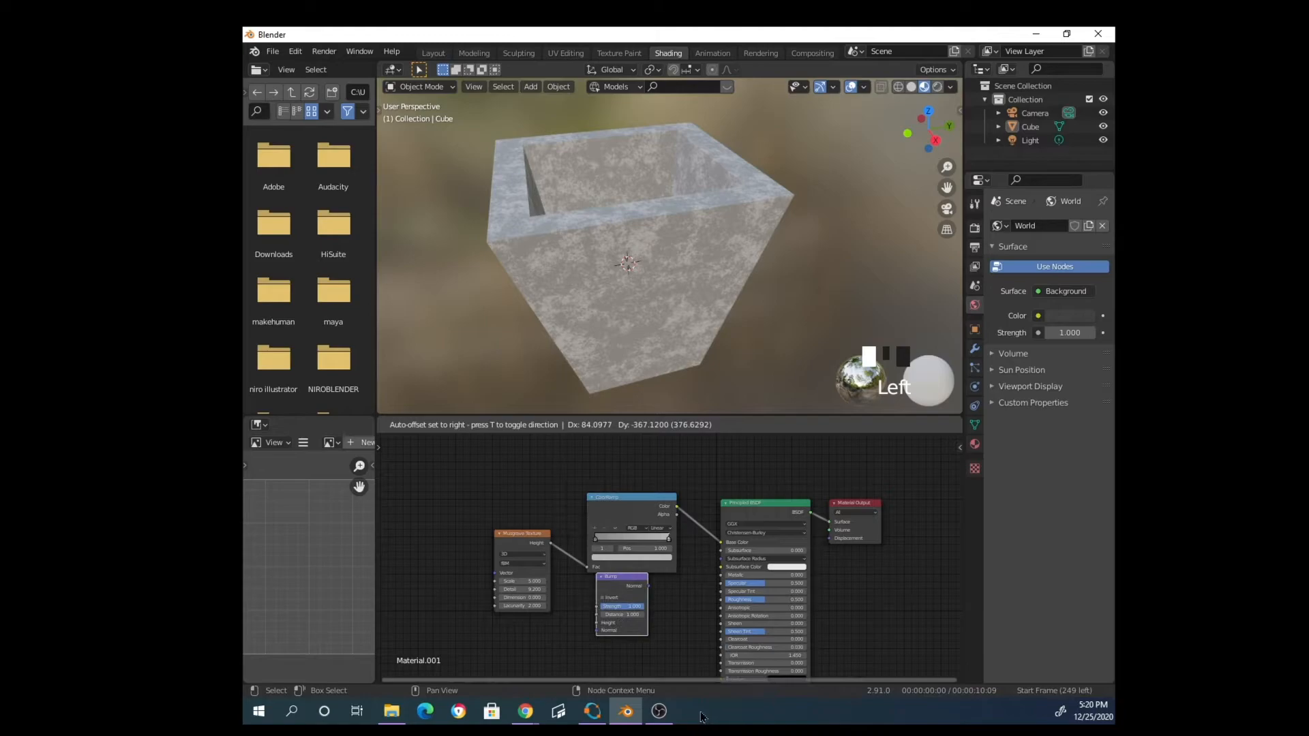
left_click(637, 586)
left_click_drag(637, 586, 698, 629)
Connect the Bump node's Normal output to the Principled BSDF's Normal input, leaving space between the two nodes
scroll(682, 559, "down", 1)
middle_click_drag(807, 596, 771, 539)
scroll(602, 615, "up", 3)
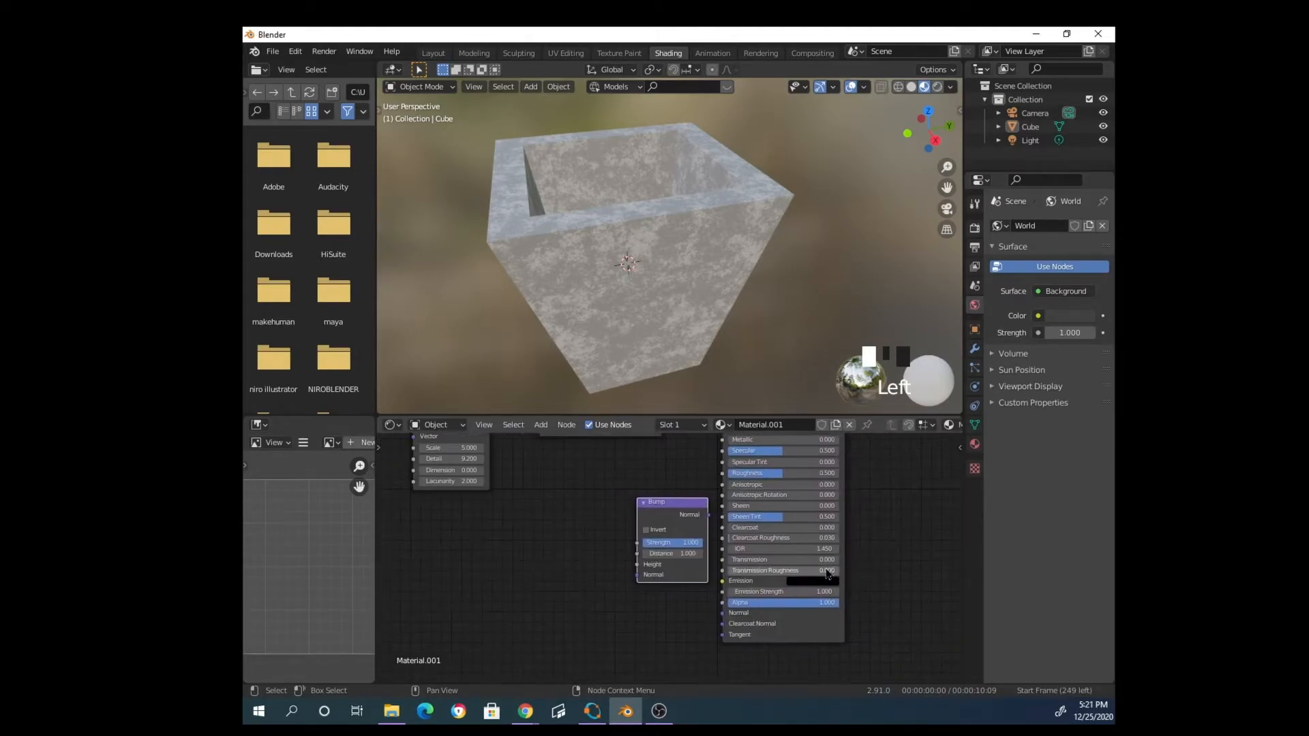
mouse_move(684, 505)
left_mouse_down()
mouse_move(605, 553)
mouse_move(723, 613)
left_mouse_up()
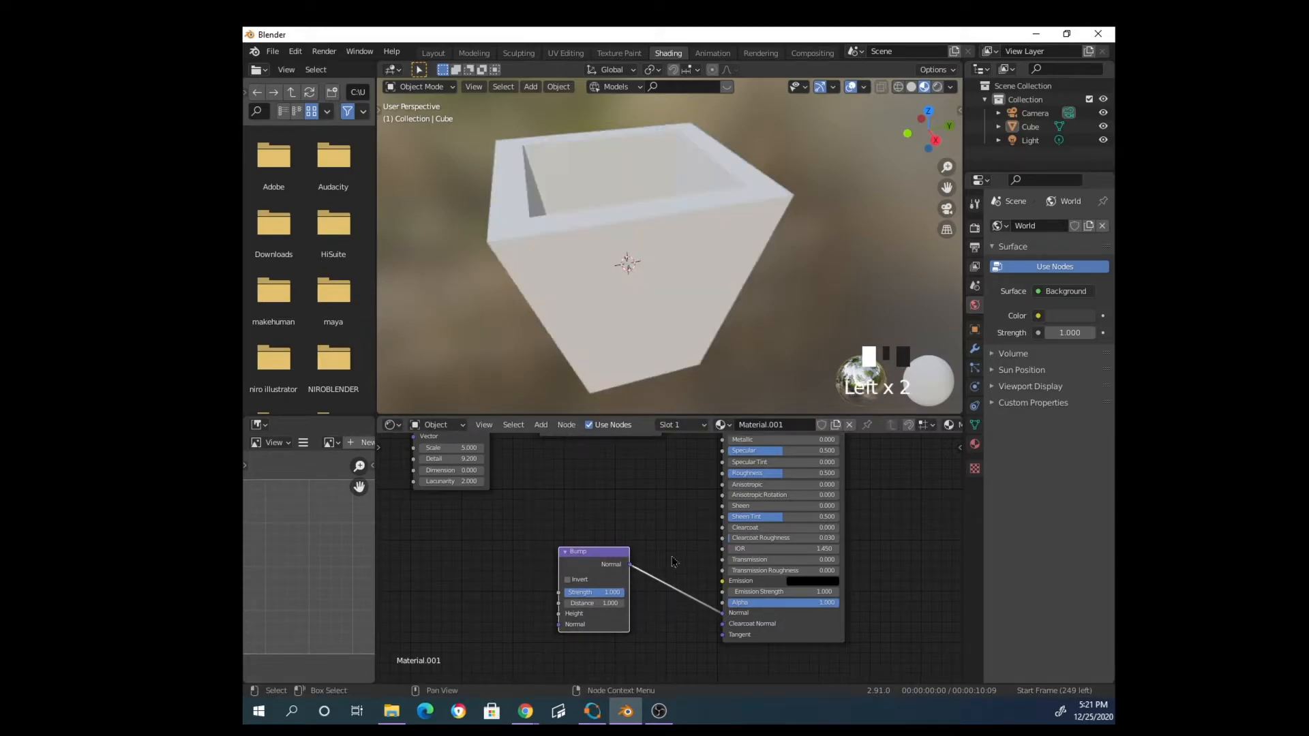
Connect the Musgrave Texture's Height output to the Bump node's Height input and move the Bump node closer to the Principled BSDF
scroll(672, 561, "down", 6)
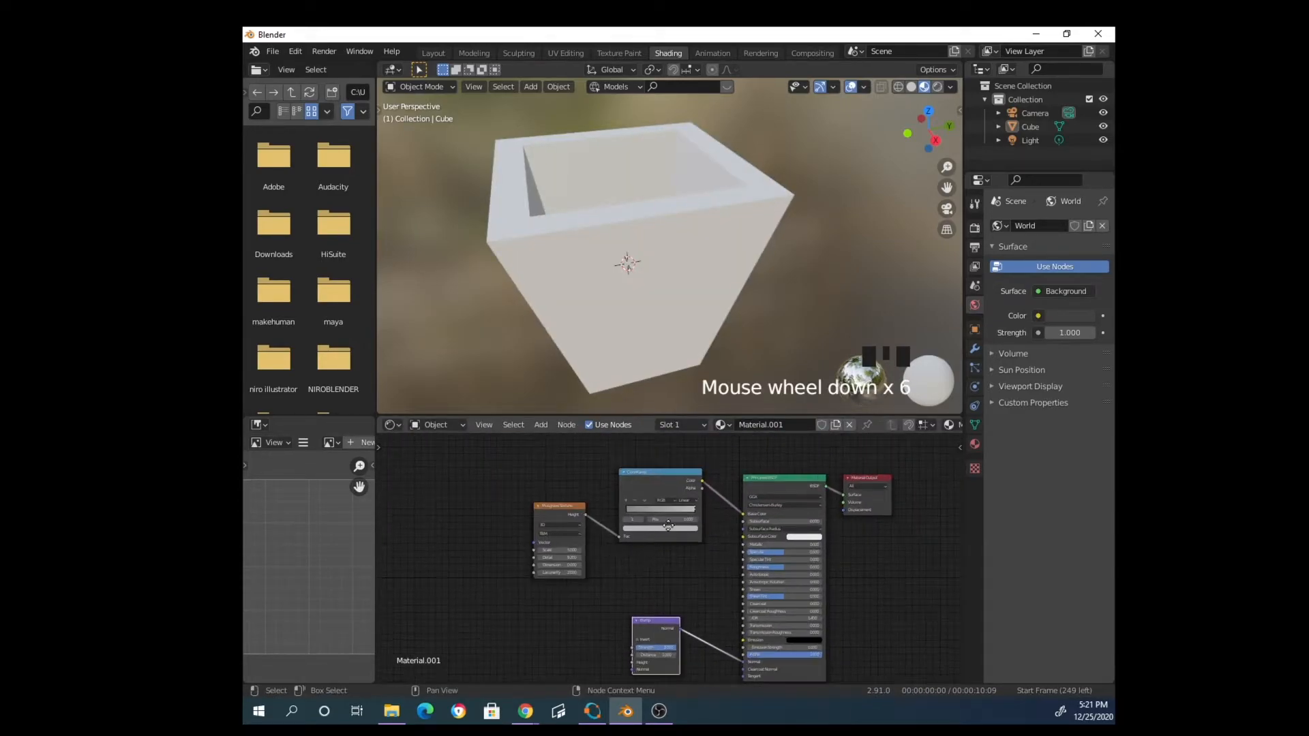
middle_click_drag(618, 560, 682, 546)
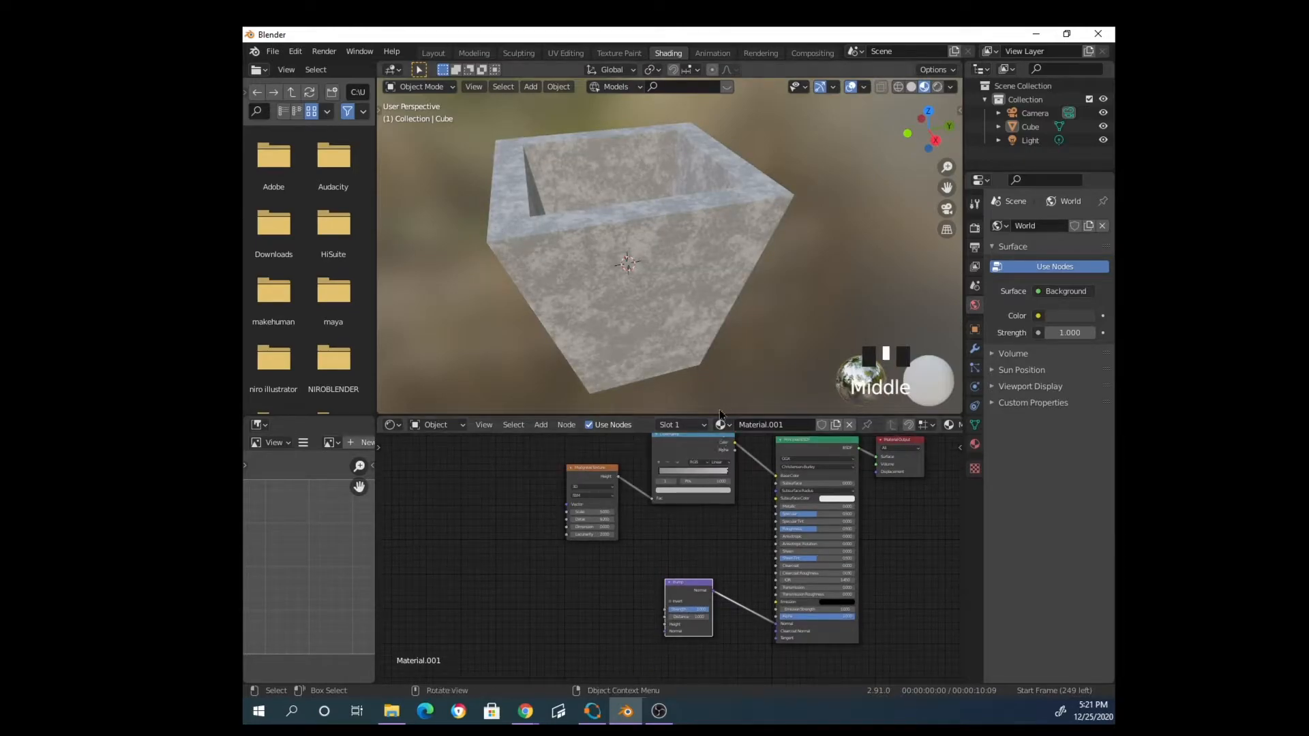
mouse_move(620, 478)
left_mouse_down()
mouse_move(644, 609)
mouse_move(656, 634)
mouse_move(665, 625)
left_mouse_up()
left_click_drag(697, 585, 711, 554)
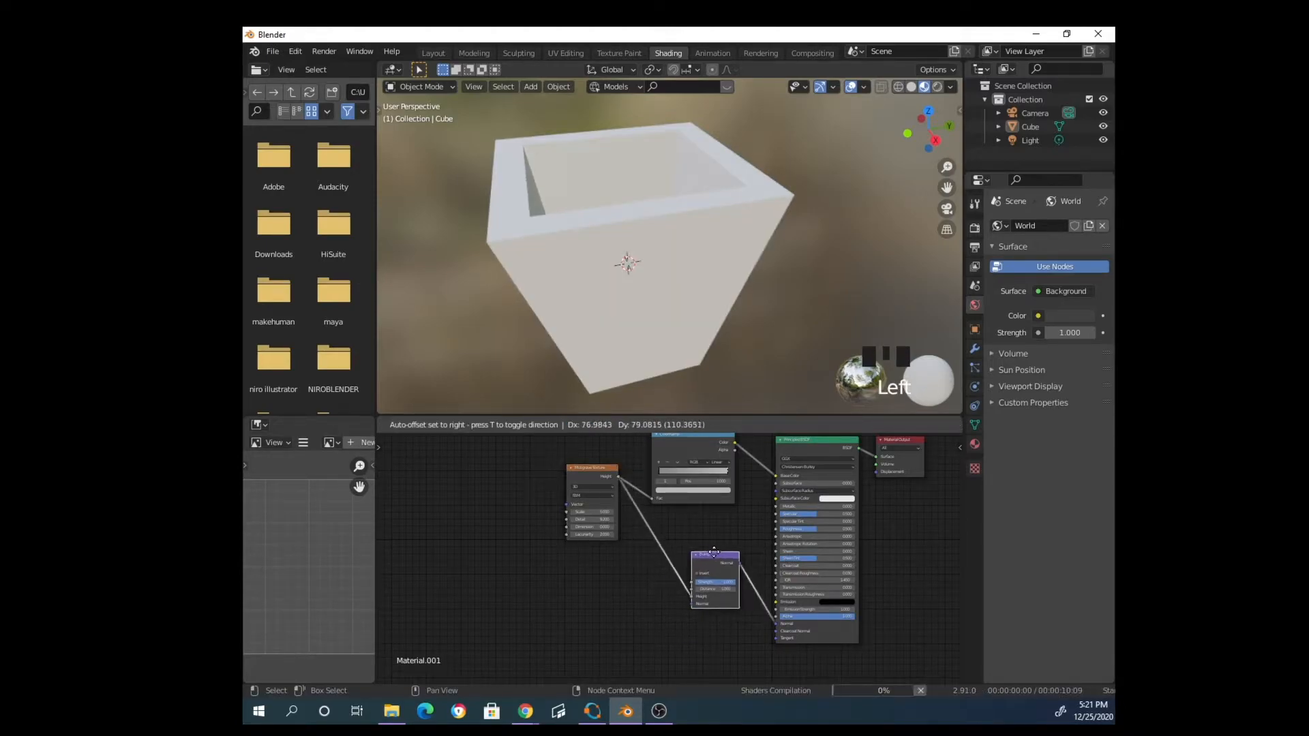
Lower the Bump node's Strength to soften the rough relief on the pot's surface
scroll(682, 259, "up", 3)
middle_click_drag(667, 259, 700, 250)
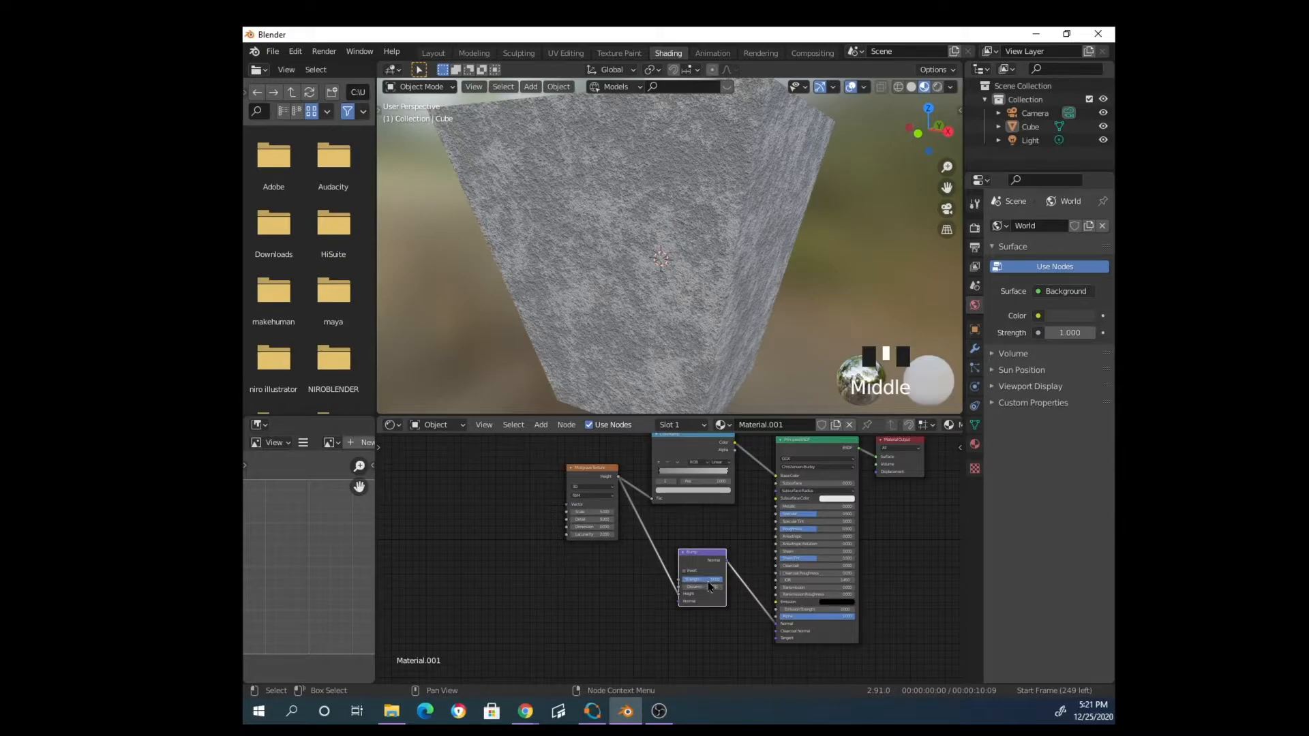
left_click_drag(710, 580, 705, 580)
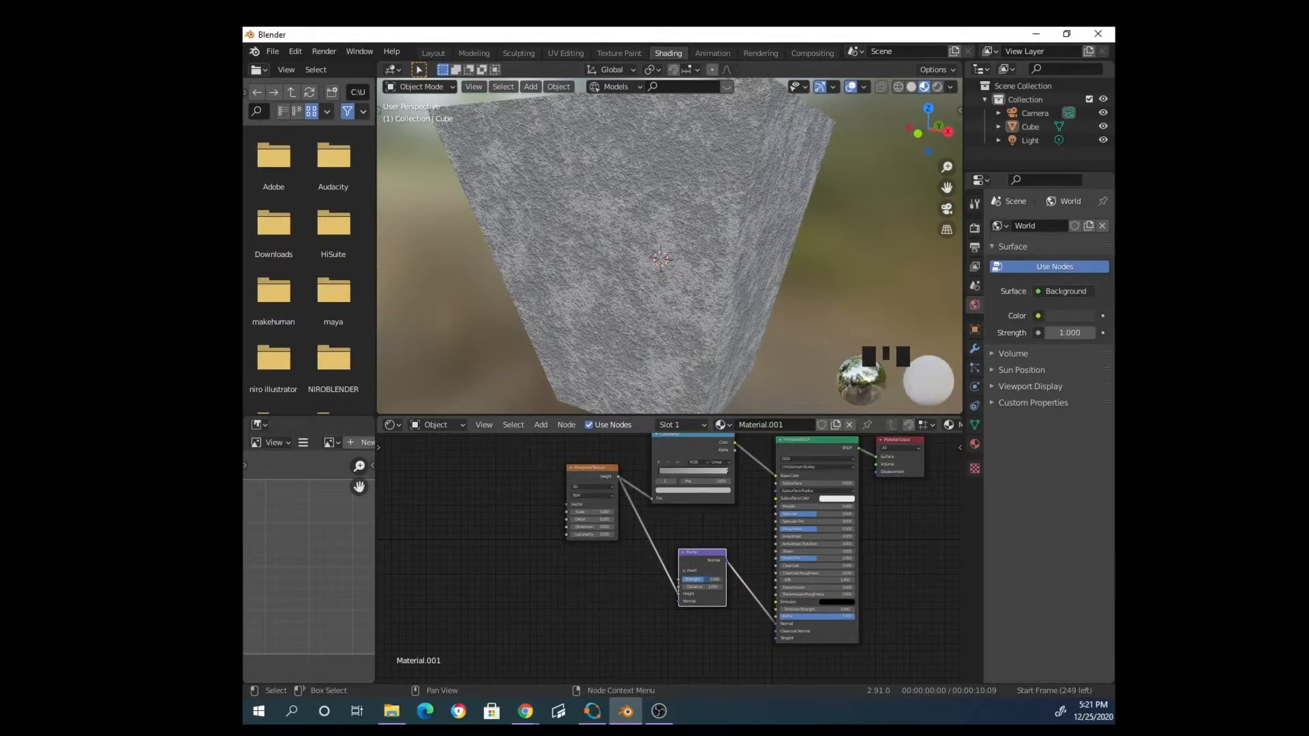
middle_click_drag(812, 206, 704, 284)
scroll(678, 213, "up", 2)
scroll(823, 304, "down", 2)
middle_click_drag(835, 271, 780, 161)
Open the pot in Edit Mode with edge selection and select all of its geometry
left_click(648, 240)
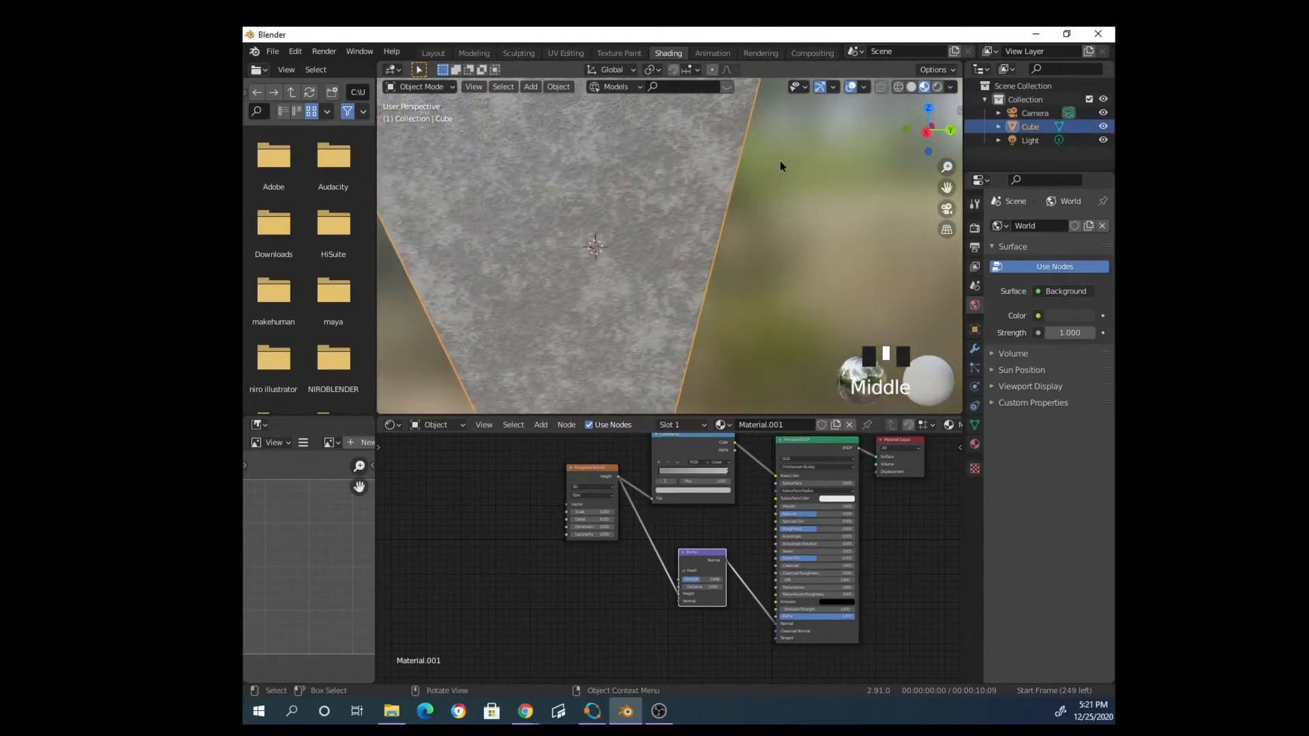
key("Tab")
scroll(759, 205, "down", 3)
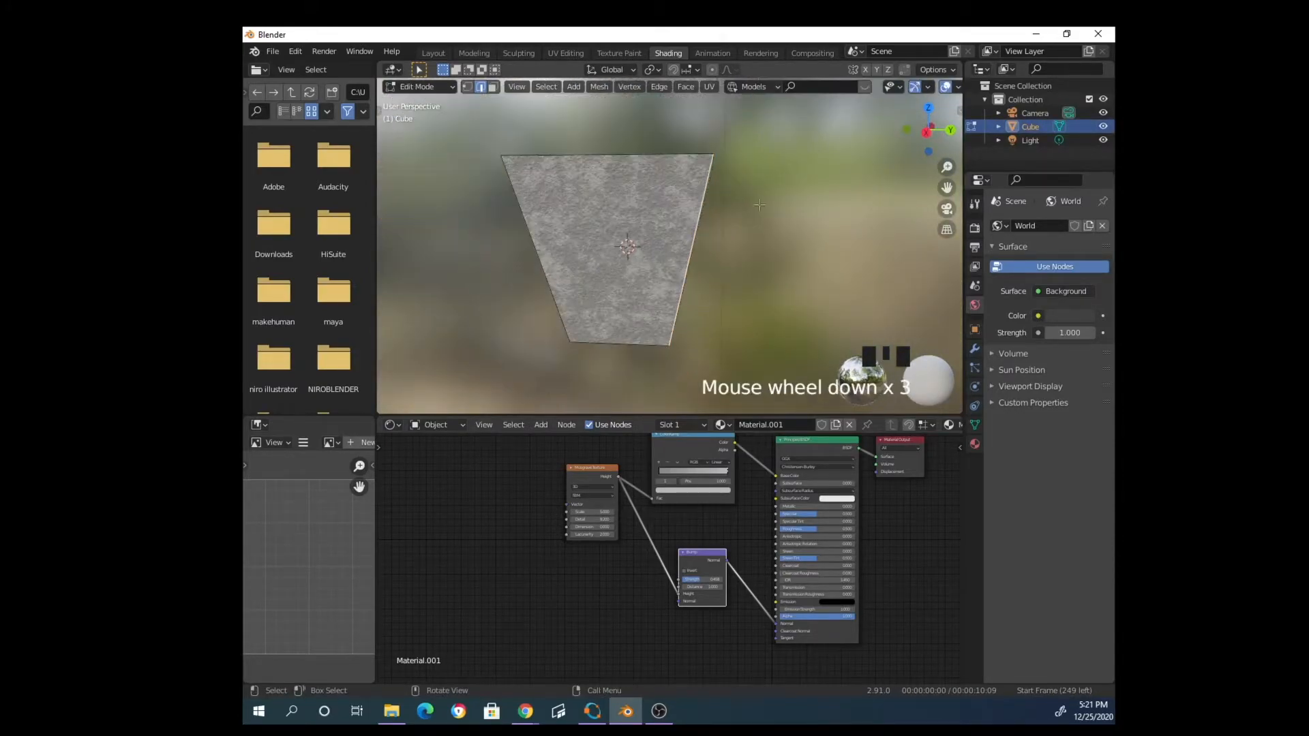
left_click(482, 88)
left_click(480, 89)
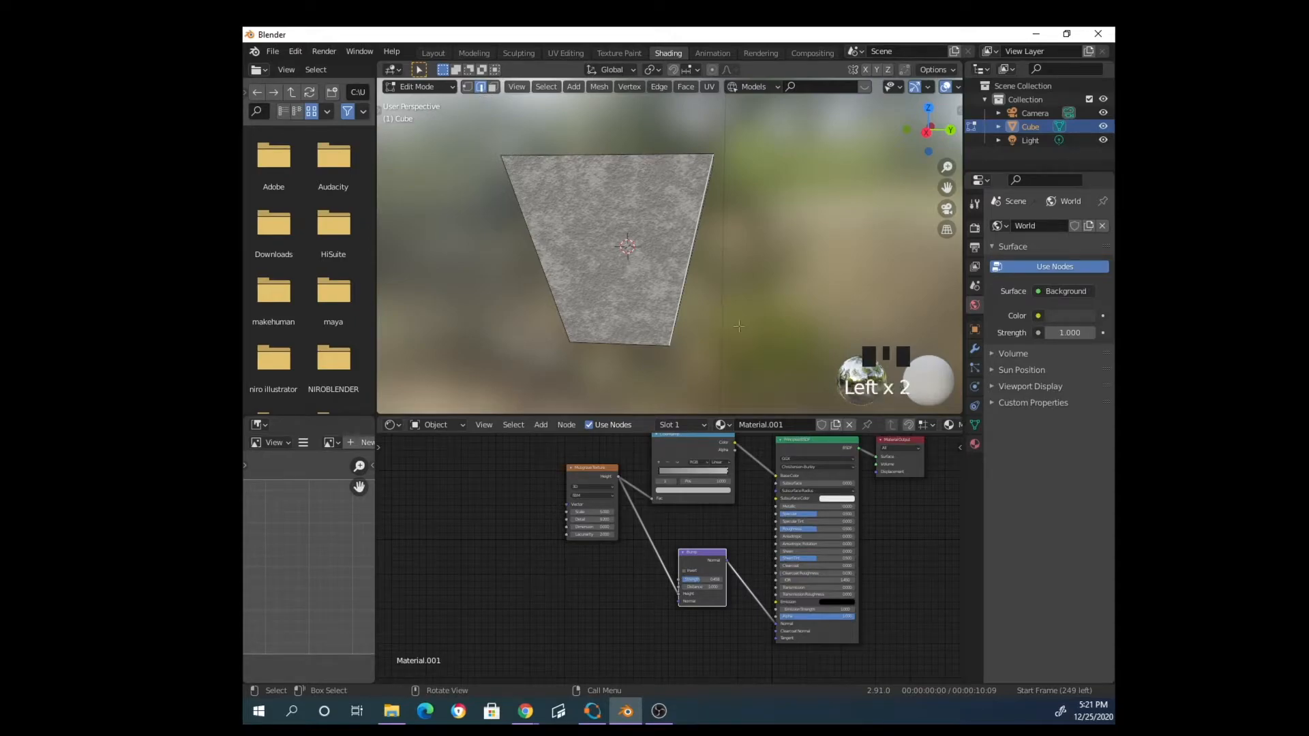
key("a")
middle_click_drag(766, 269, 698, 296)
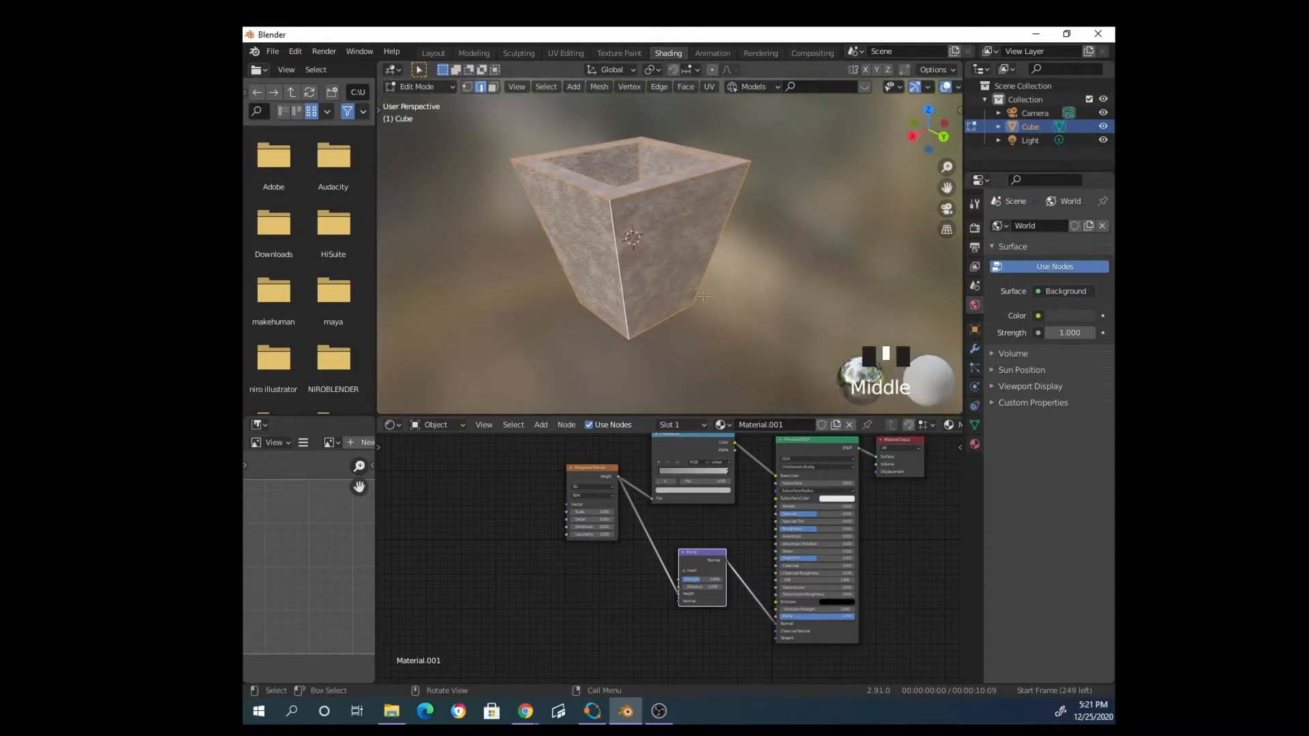
Bevel all of the pot's edges by about 0.026 m with one segment, then return to Object Mode
key("ctrl")
key("ctrl+b")
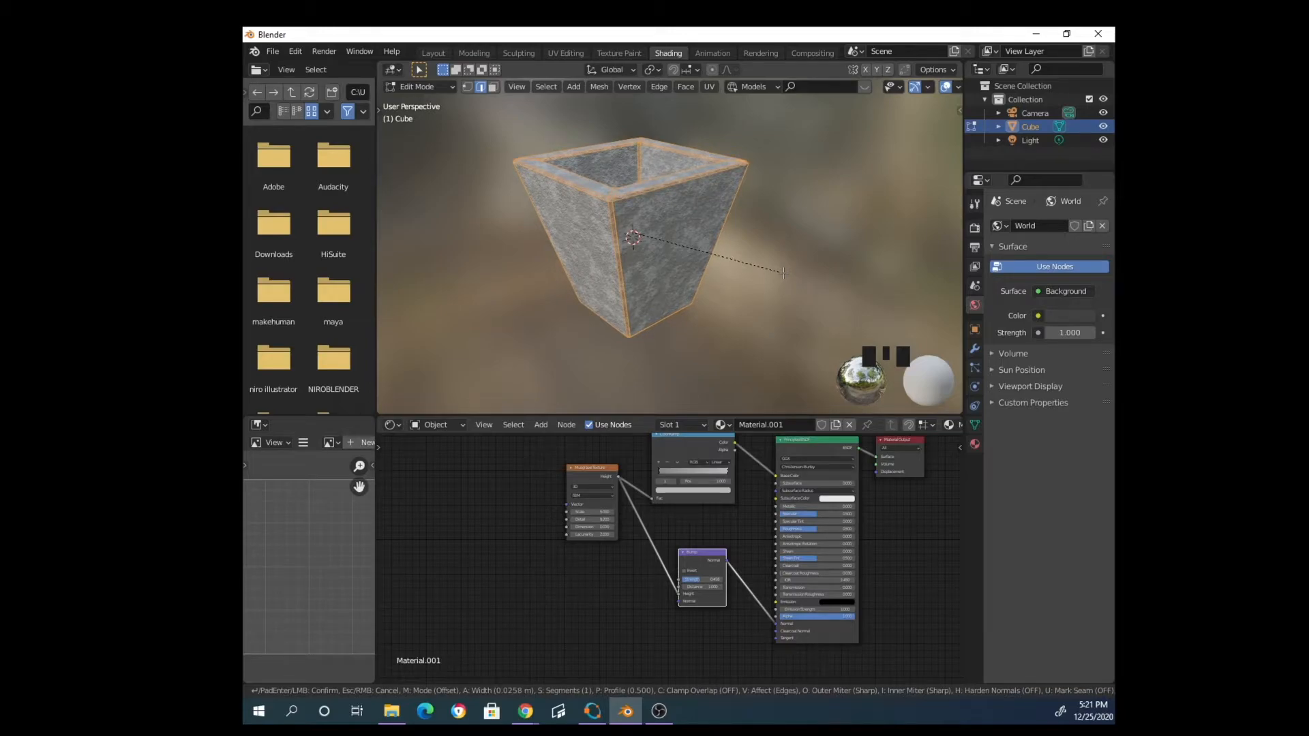
left_click(783, 273)
left_click(775, 253)
middle_click_drag(774, 254, 870, 198)
scroll(725, 253, "up", 2)
key("Tab")
left_click(761, 274)
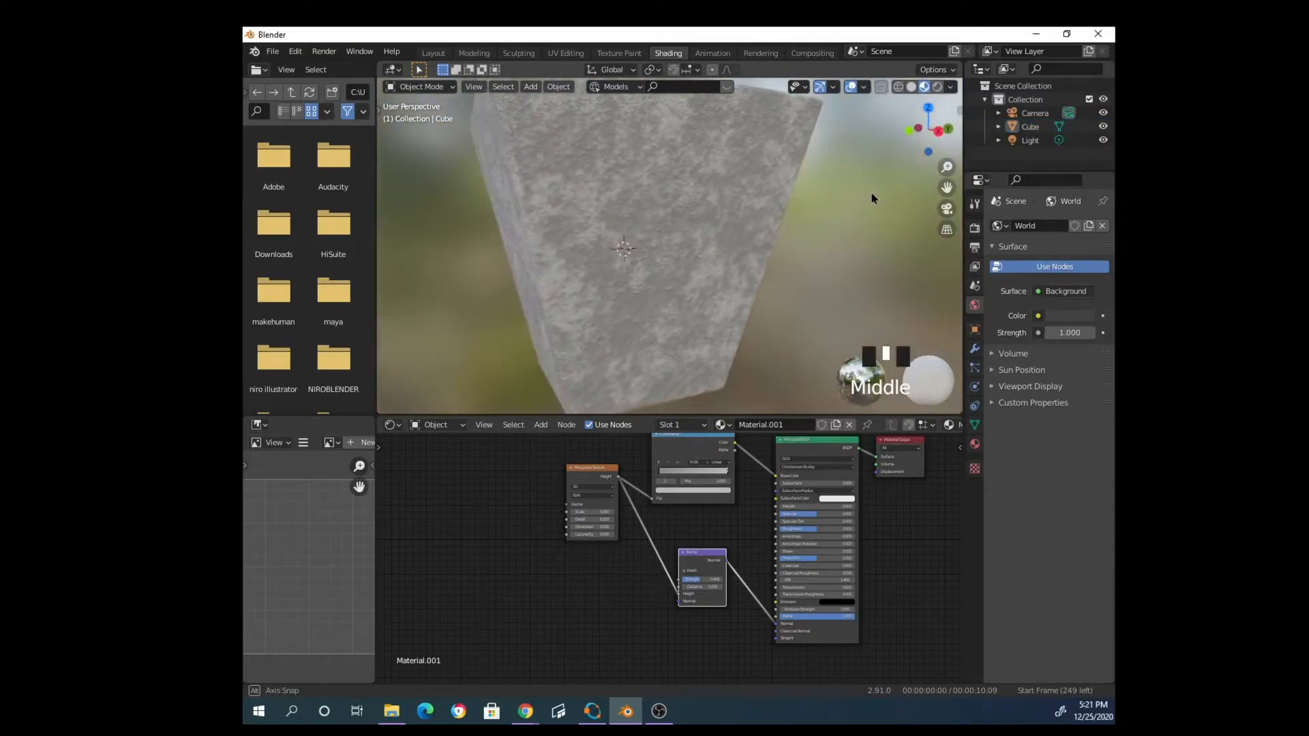
Apply smooth shading to the whole pot and deselect it
scroll(777, 233, "down", 3)
middle_click_drag(777, 234, 617, 287)
scroll(730, 282, "up", 3)
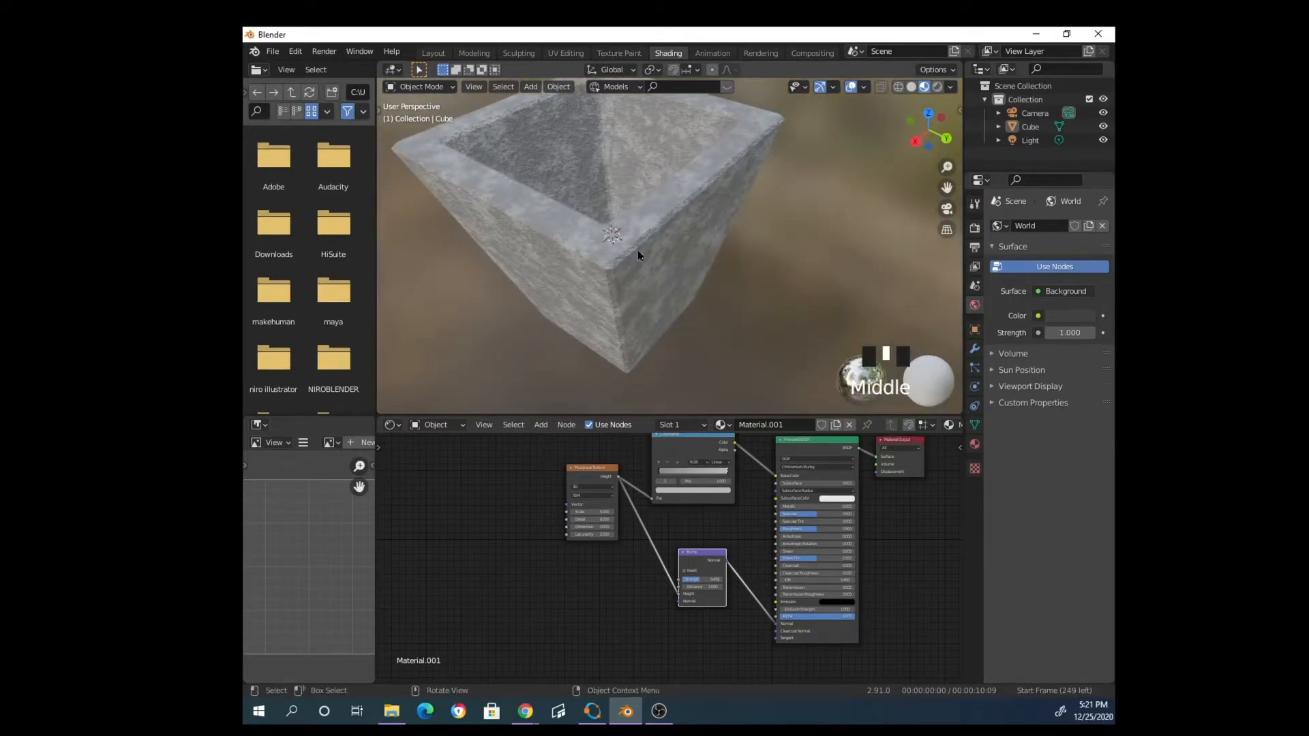
left_click(652, 261)
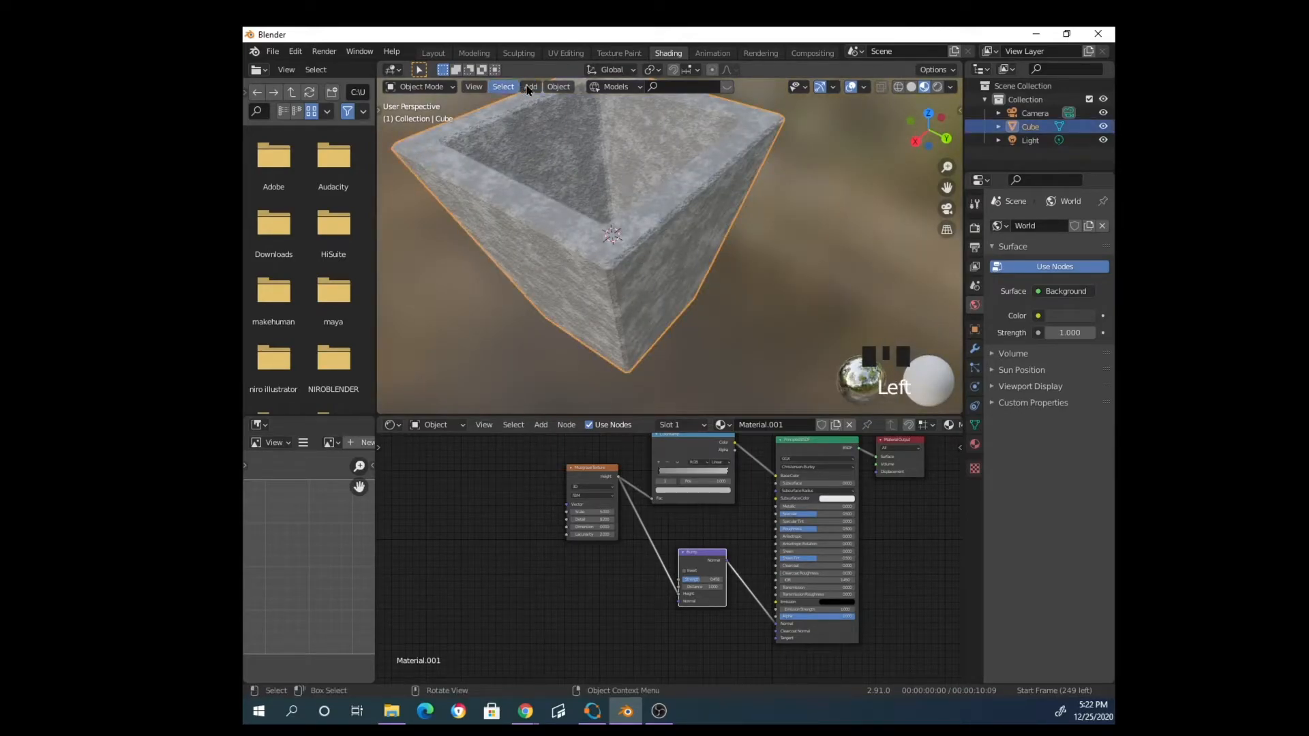
left_click(559, 88)
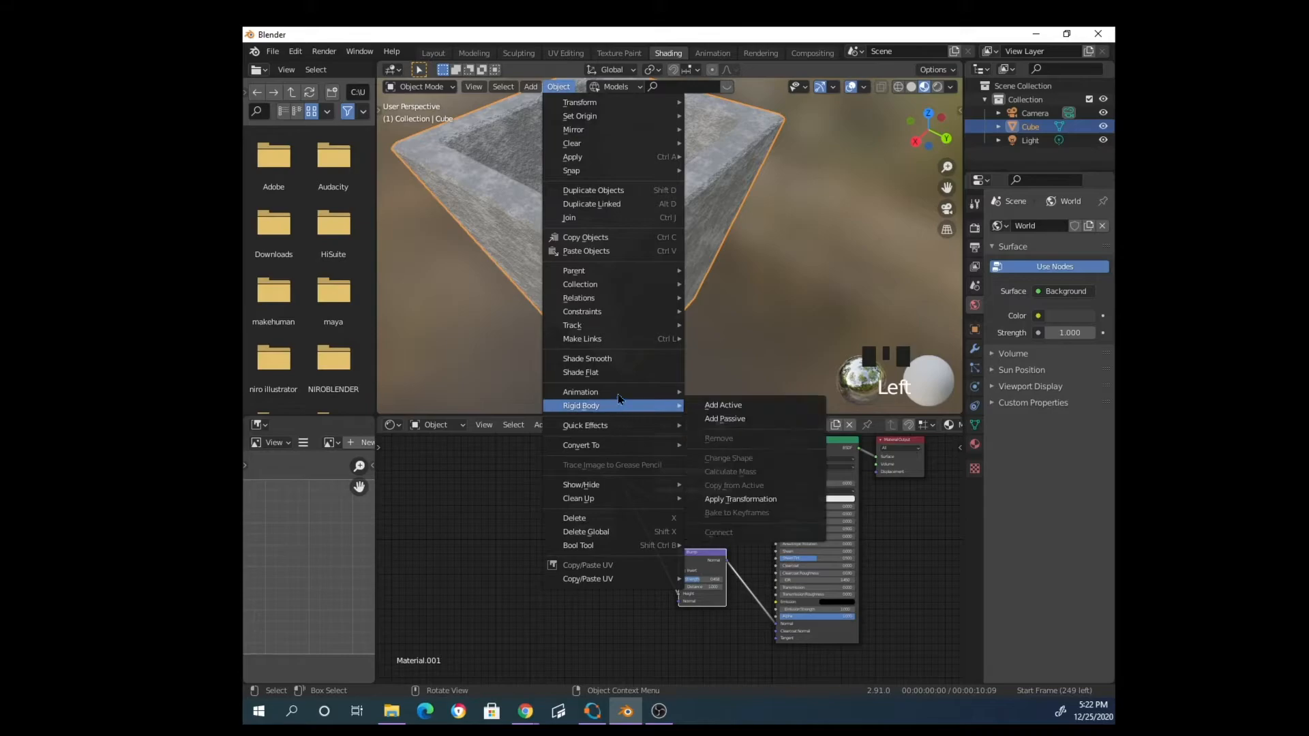
left_click(619, 361)
left_click(773, 279)
Examine the smooth-shaded pot's beveled edges and stone surface from several angles and distances
middle_click_drag(774, 279, 856, 240)
scroll(779, 253, "down", 4)
scroll(699, 249, "up", 3)
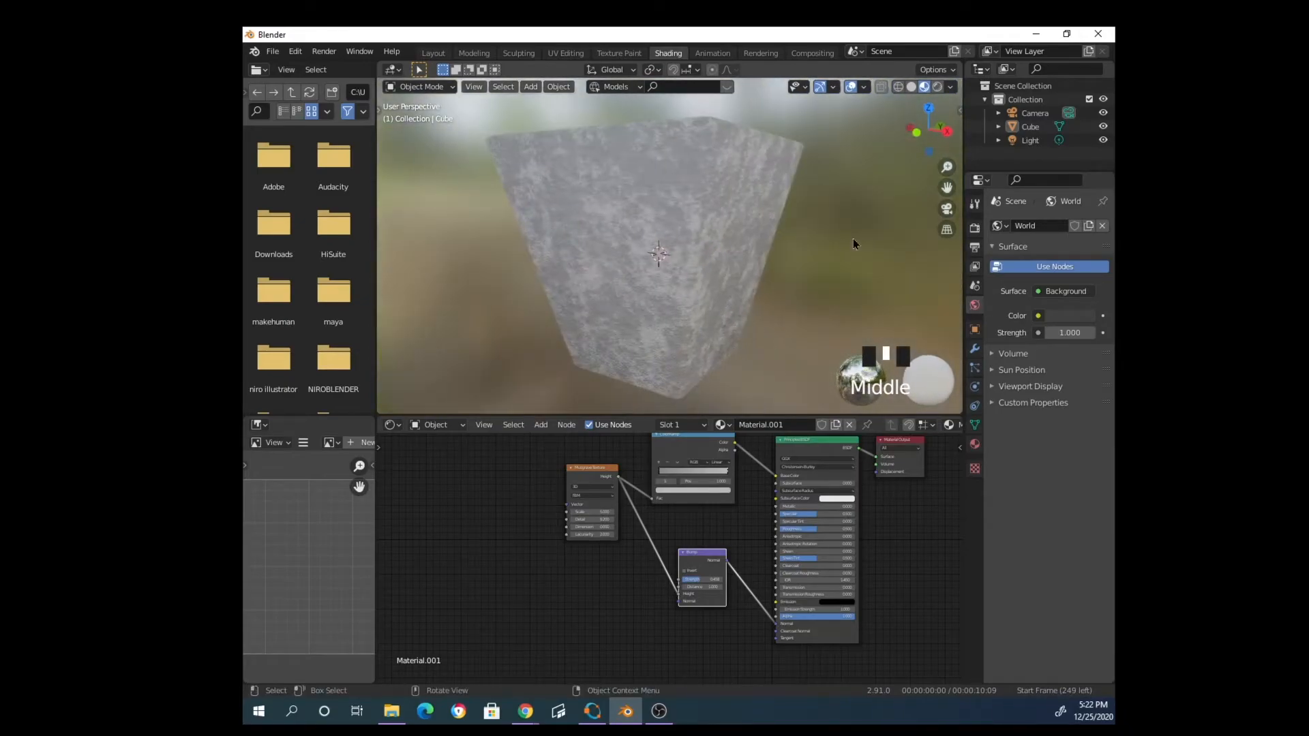
middle_click_drag(722, 239, 609, 273)
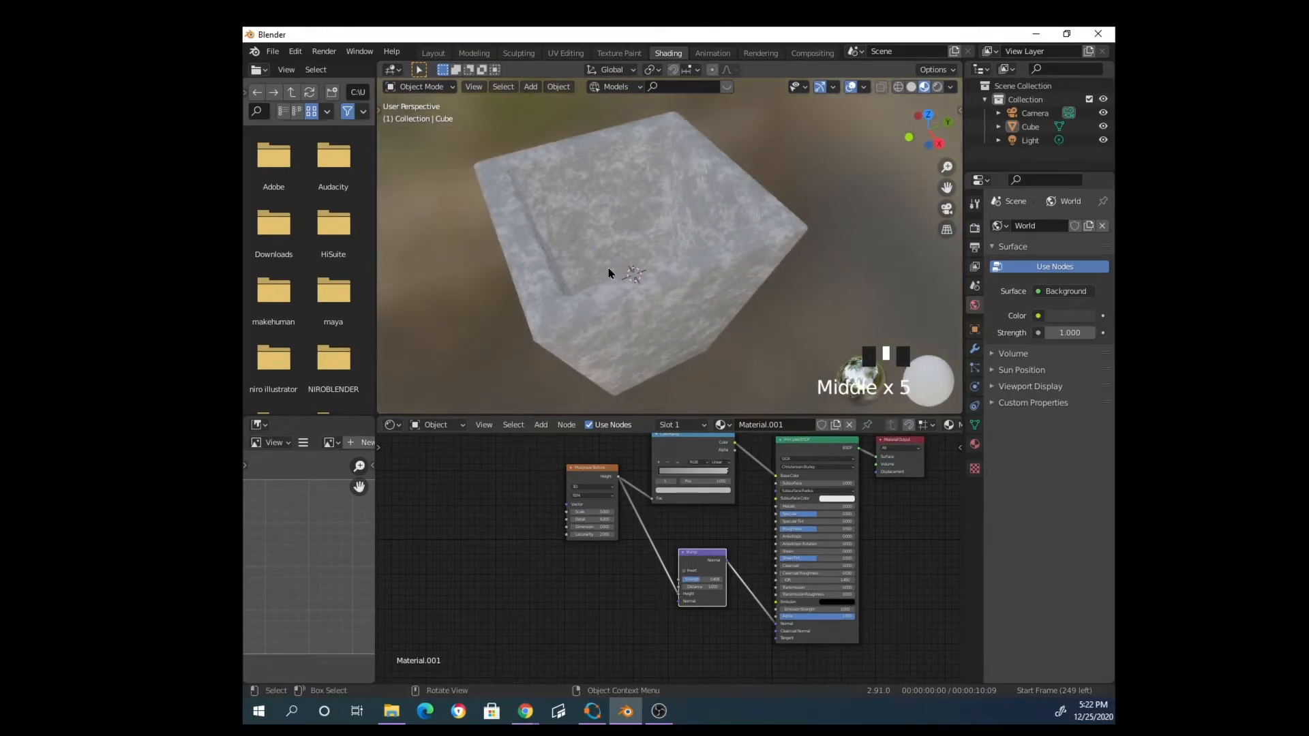
mouse_move(704, 271)
middle_mouse_down()
mouse_move(688, 262)
mouse_move(703, 240)
mouse_move(731, 240)
mouse_move(717, 280)
mouse_move(669, 266)
mouse_move(693, 284)
mouse_move(669, 282)
mouse_move(742, 258)
mouse_move(698, 272)
middle_mouse_up()
scroll(698, 247, "down", 2)
scroll(701, 269, "up", 4)
scroll(738, 255, "down", 3)
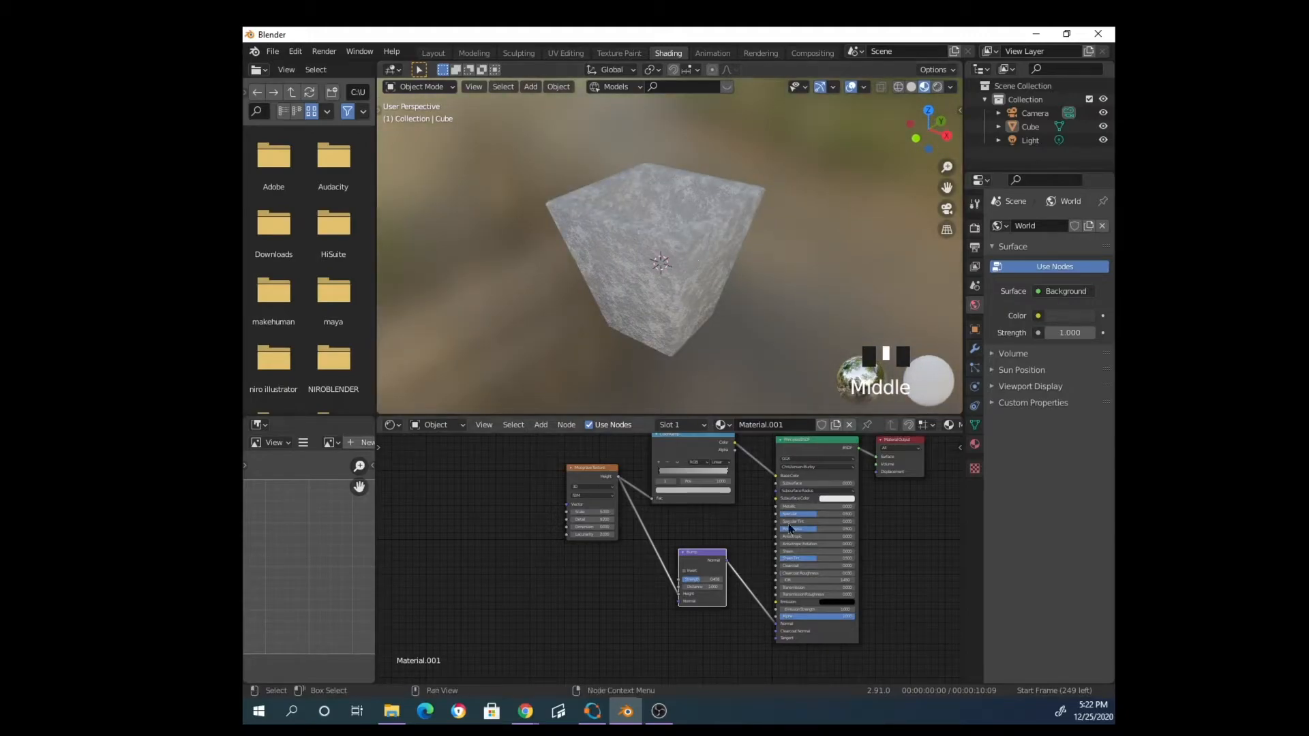
Switch to the Layout workspace and show its 3D viewport in Material Preview shading
left_click(433, 53)
scroll(710, 255, "down", 2)
middle_click_drag(710, 255, 830, 198)
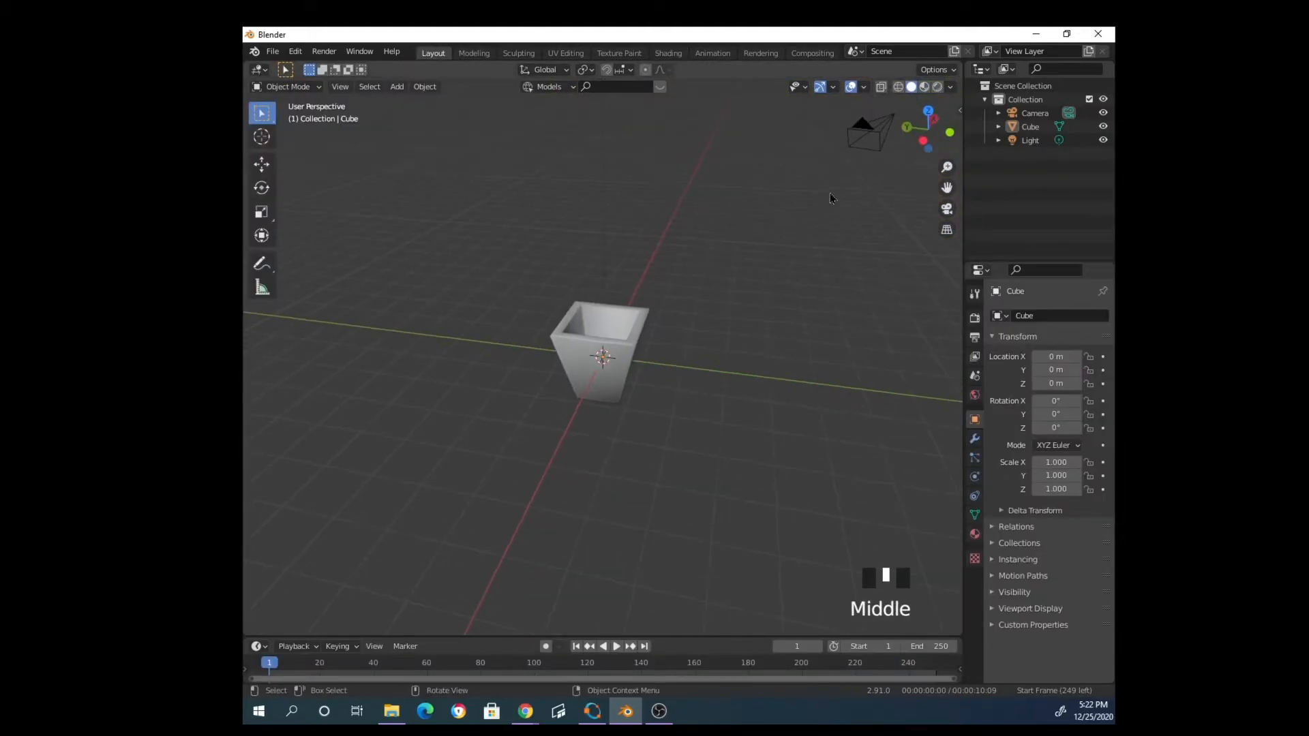
left_click(925, 86)
scroll(696, 413, "down", 1)
mouse_move(695, 413)
middle_mouse_down()
mouse_move(655, 374)
mouse_move(686, 421)
middle_mouse_up()
Select the pot and move it up 1 m along the Z axis
left_click(627, 360)
scroll(674, 366, "up", 3)
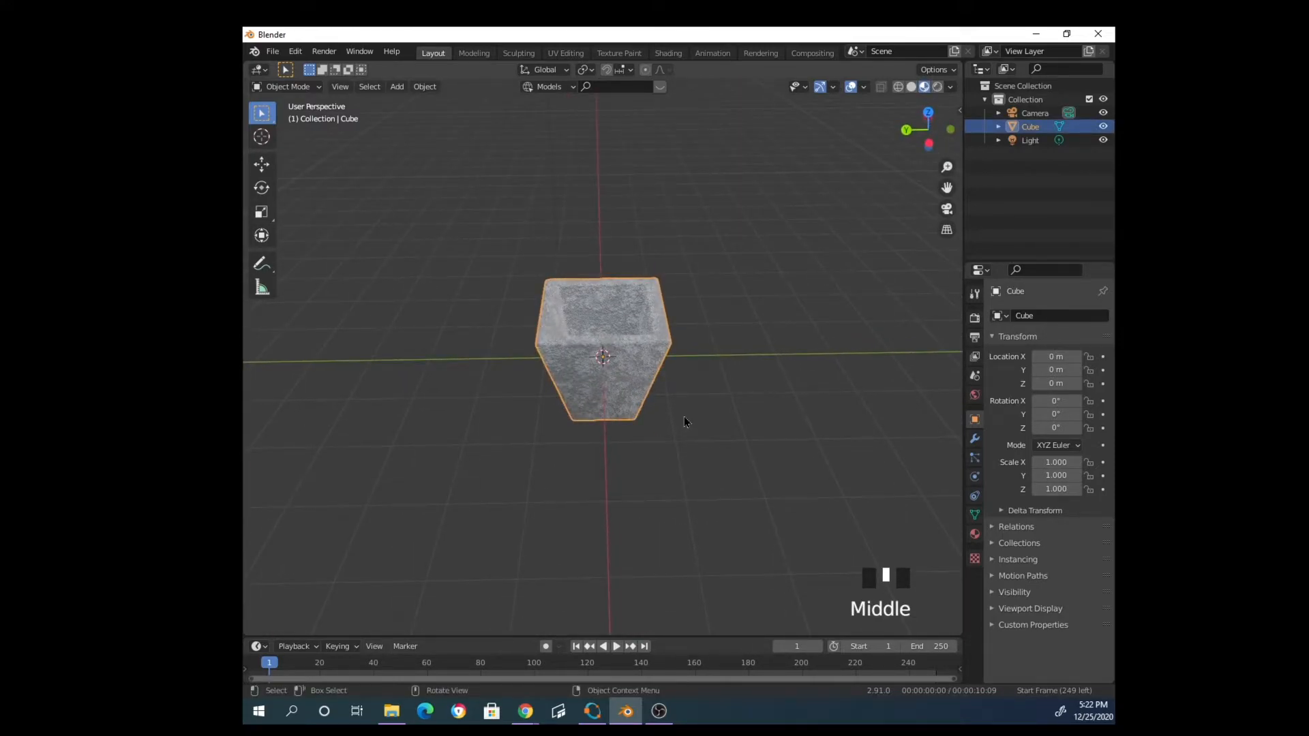
key("g")
type("z")
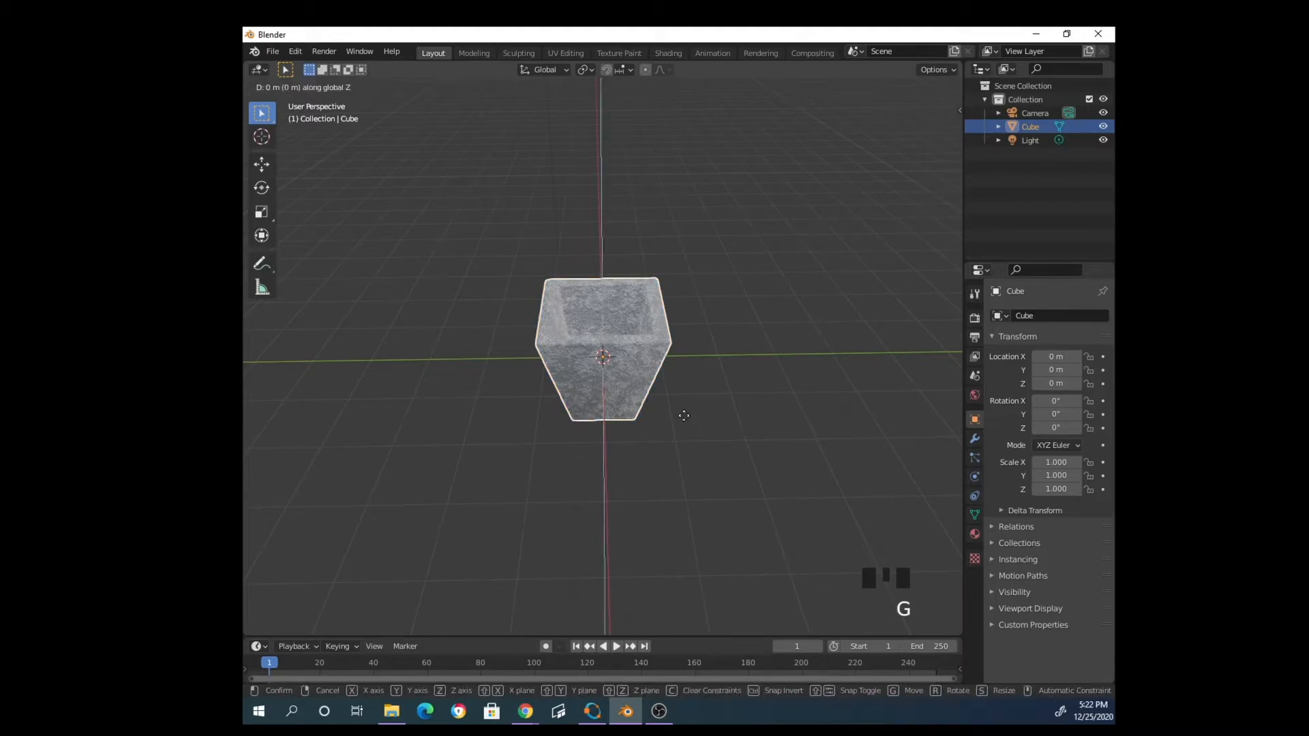
type("1")
key("Return")
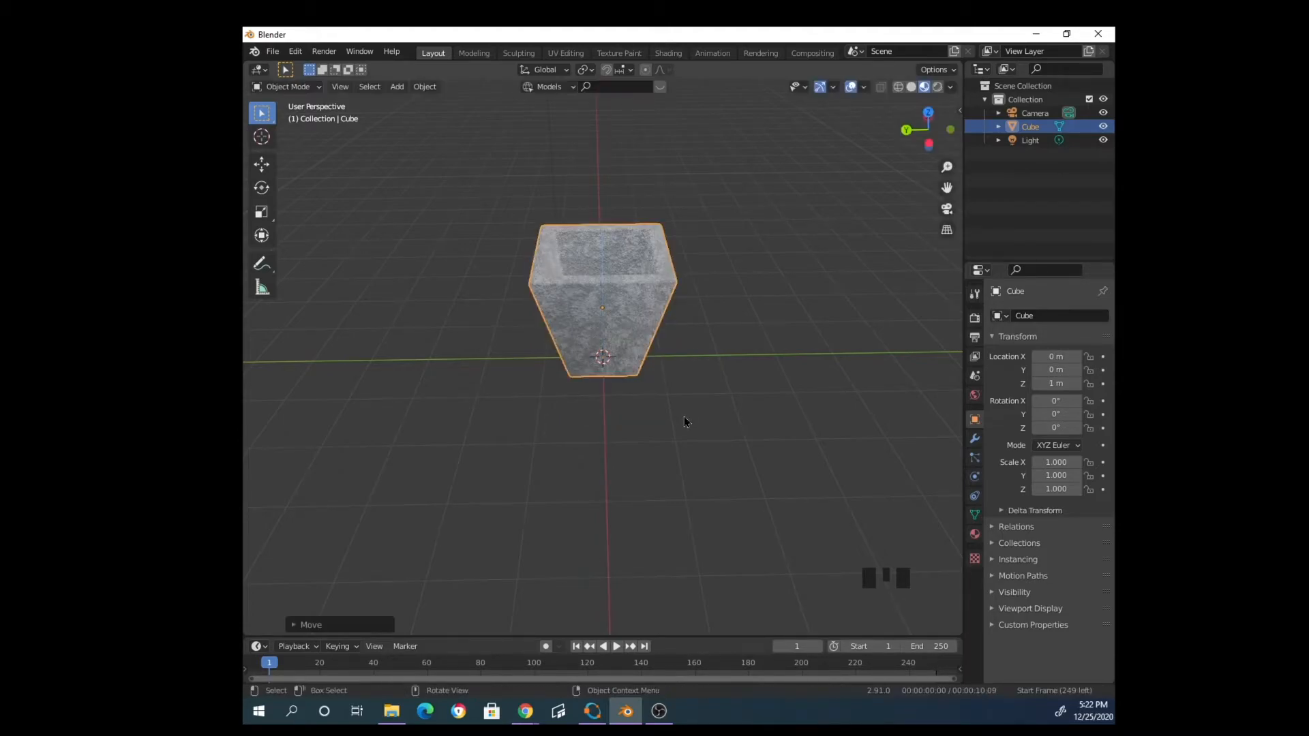
Move the pot about 4.15 m along the Y axis, clear of the world origin, and deselect it
scroll(697, 399, "down", 2)
middle_click_drag(696, 402, 657, 357)
scroll(736, 374, "up", 3)
middle_click_drag(736, 374, 677, 393)
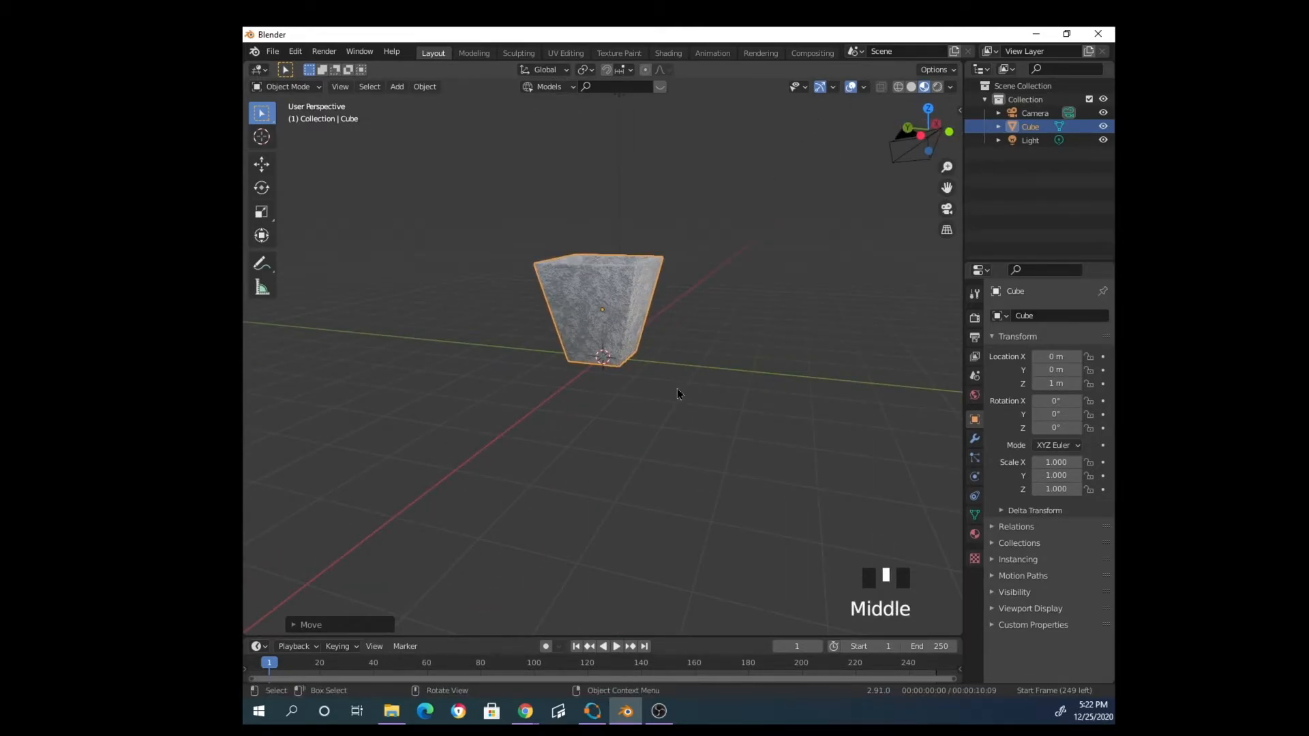
key("g")
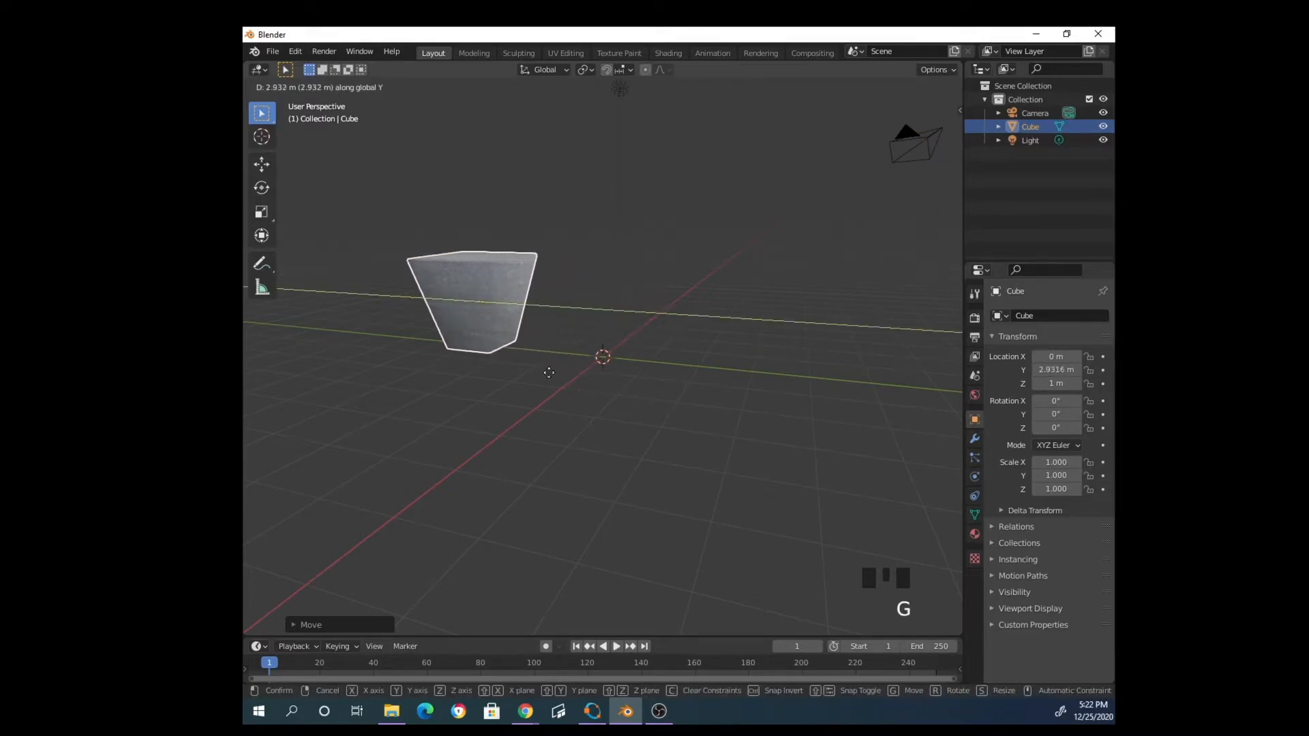
left_click(509, 367)
left_click(605, 409)
scroll(514, 379, "up", 3)
scroll(578, 395, "down", 3)
middle_click_drag(578, 395, 501, 409)
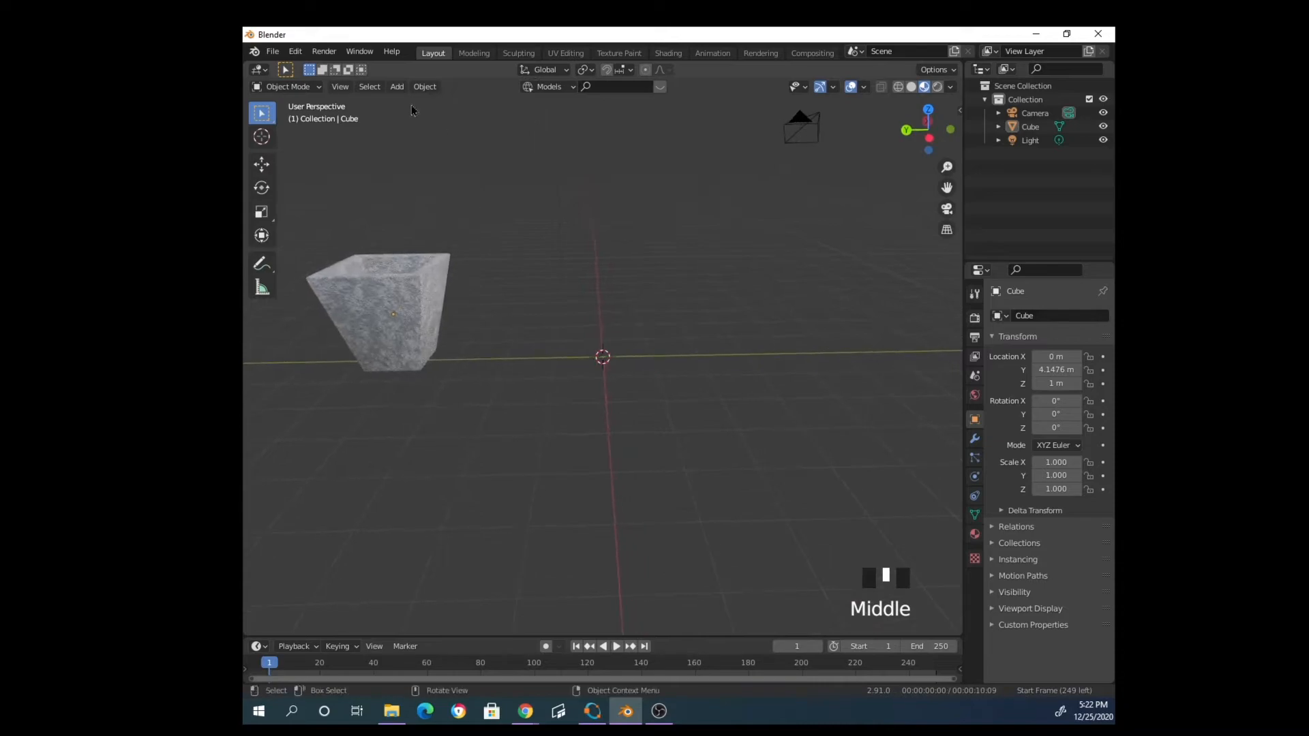
Add a cylinder mesh at the world origin and move it up 1 m along the Z axis
left_click(396, 88)
mouse_move(437, 102)
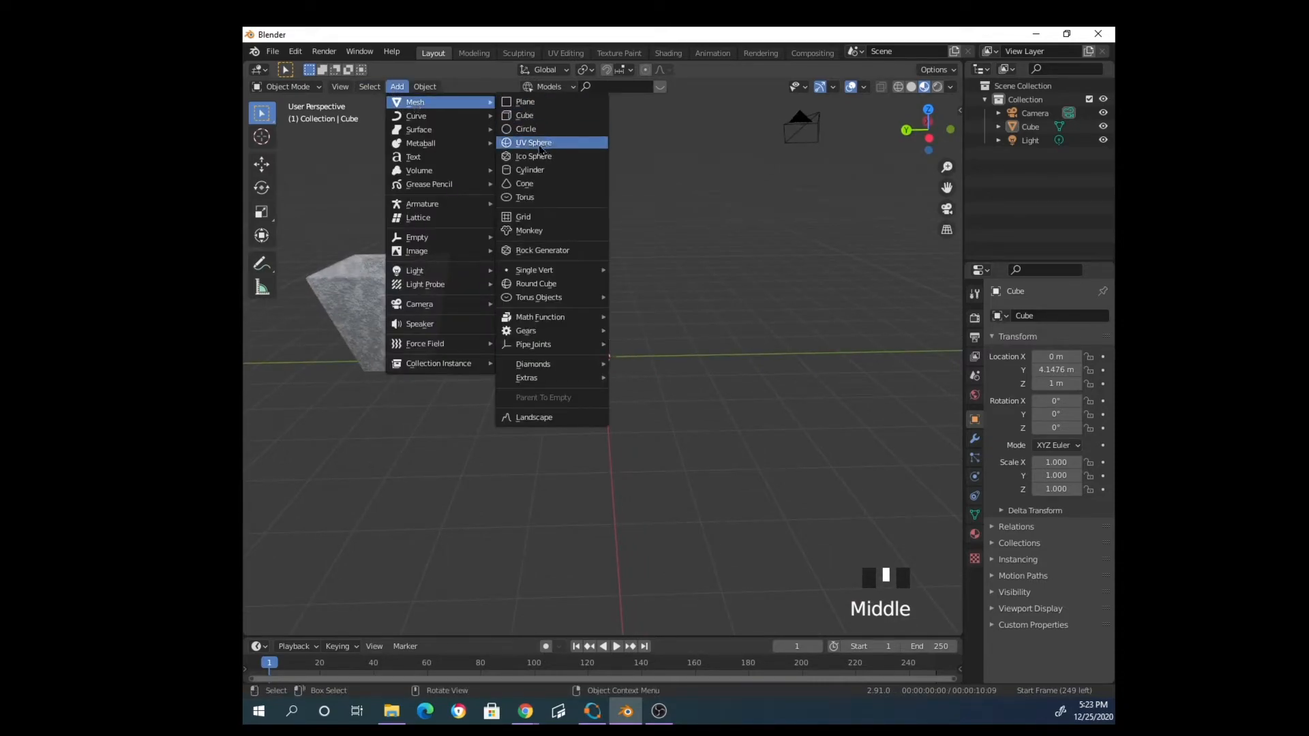
left_click(554, 171)
scroll(663, 436, "up", 2)
scroll(698, 435, "down", 2)
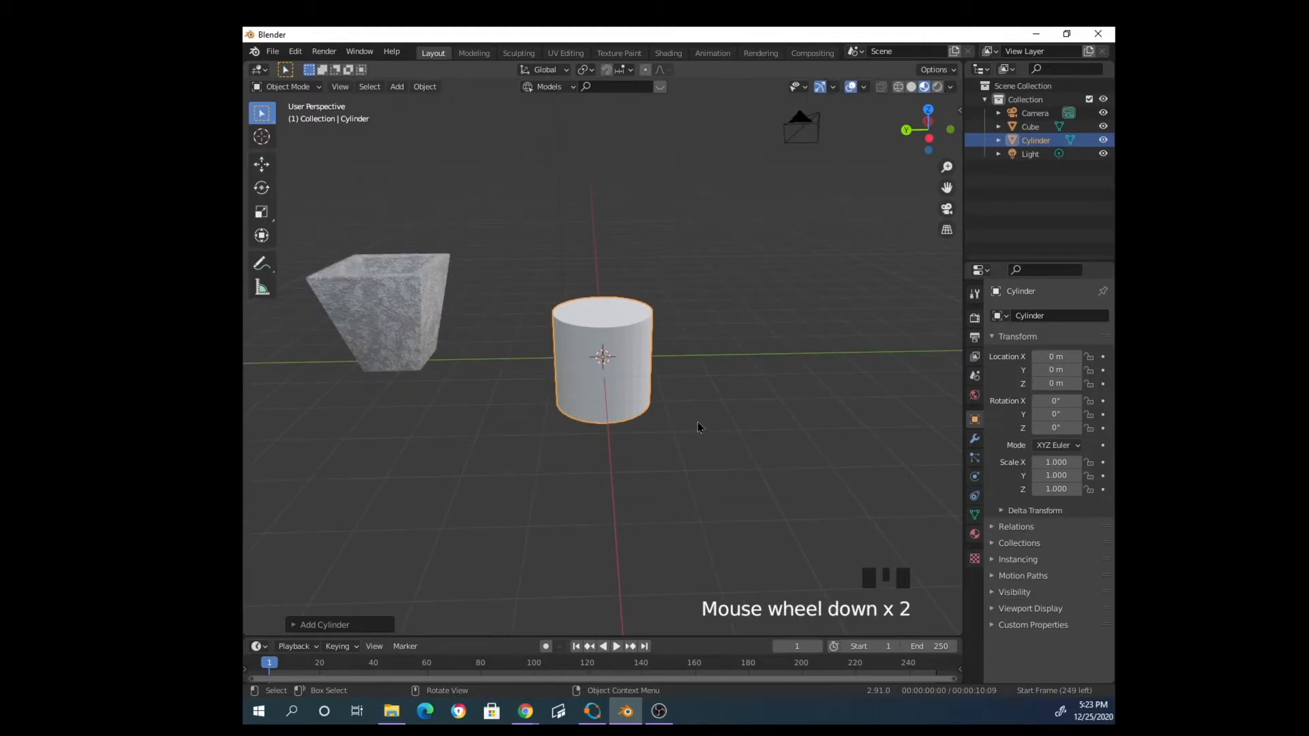
type("gz1")
key("Return")
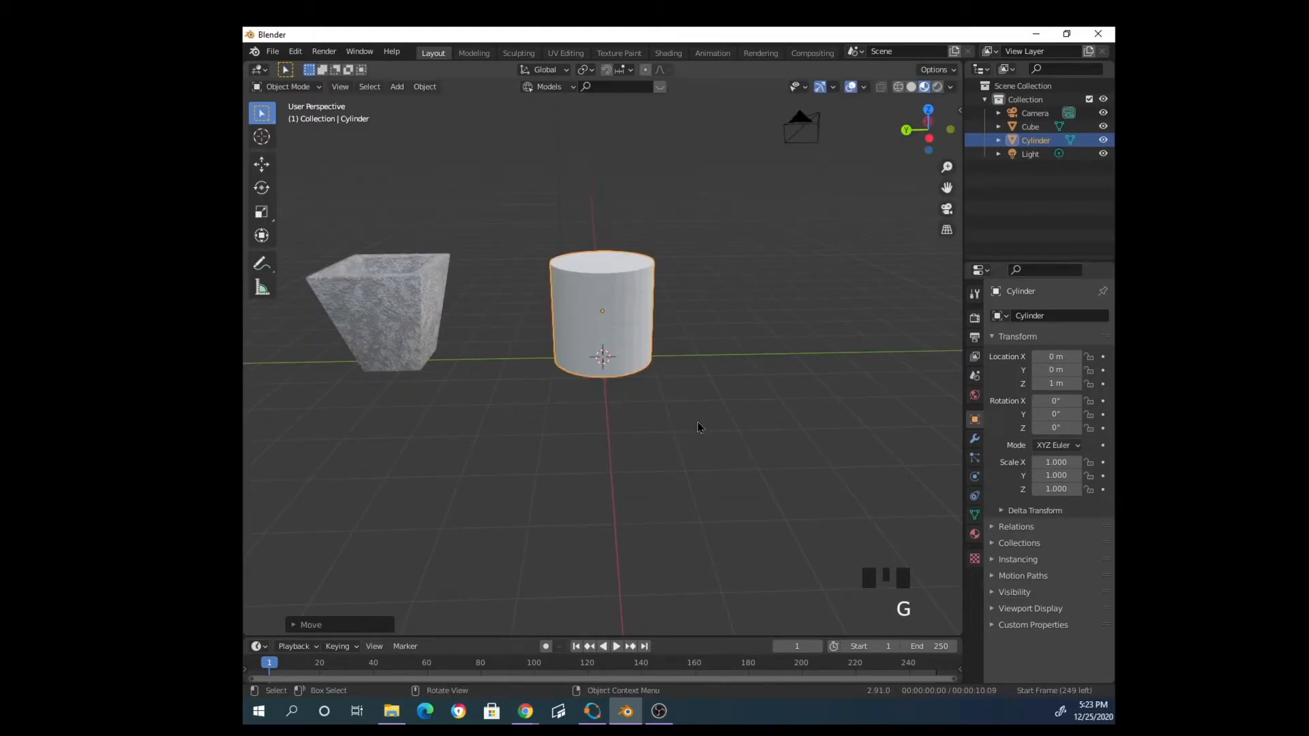
Flatten the cylinder into a disc scaled about 0.81 in X and Y and 0.19 in Z, lowered to about 0.48 m above the origin
key("s")
key("z")
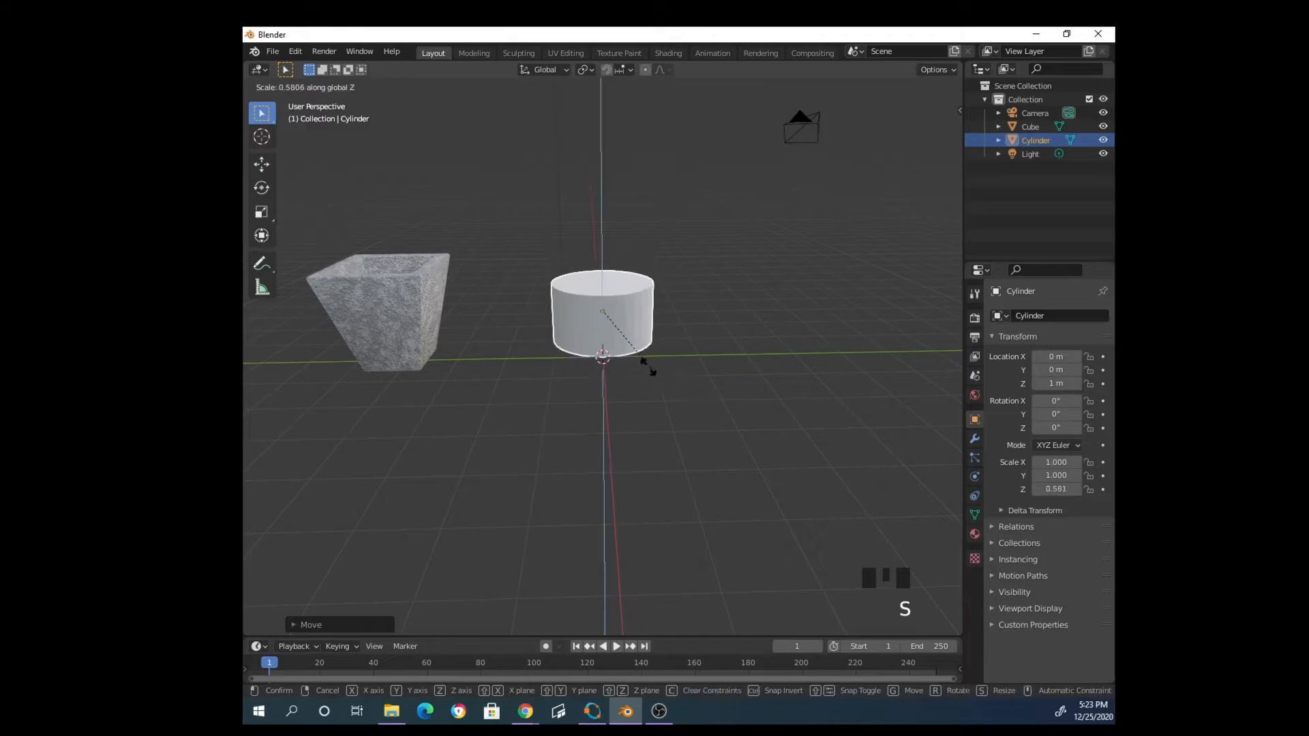
left_click(612, 332)
scroll(675, 344, "up", 2)
middle_click_drag(675, 344, 622, 394)
key("g")
key("z")
left_click(738, 387)
key("s")
left_click(764, 386)
scroll(666, 372, "up", 3)
scroll(667, 373, "down", 3)
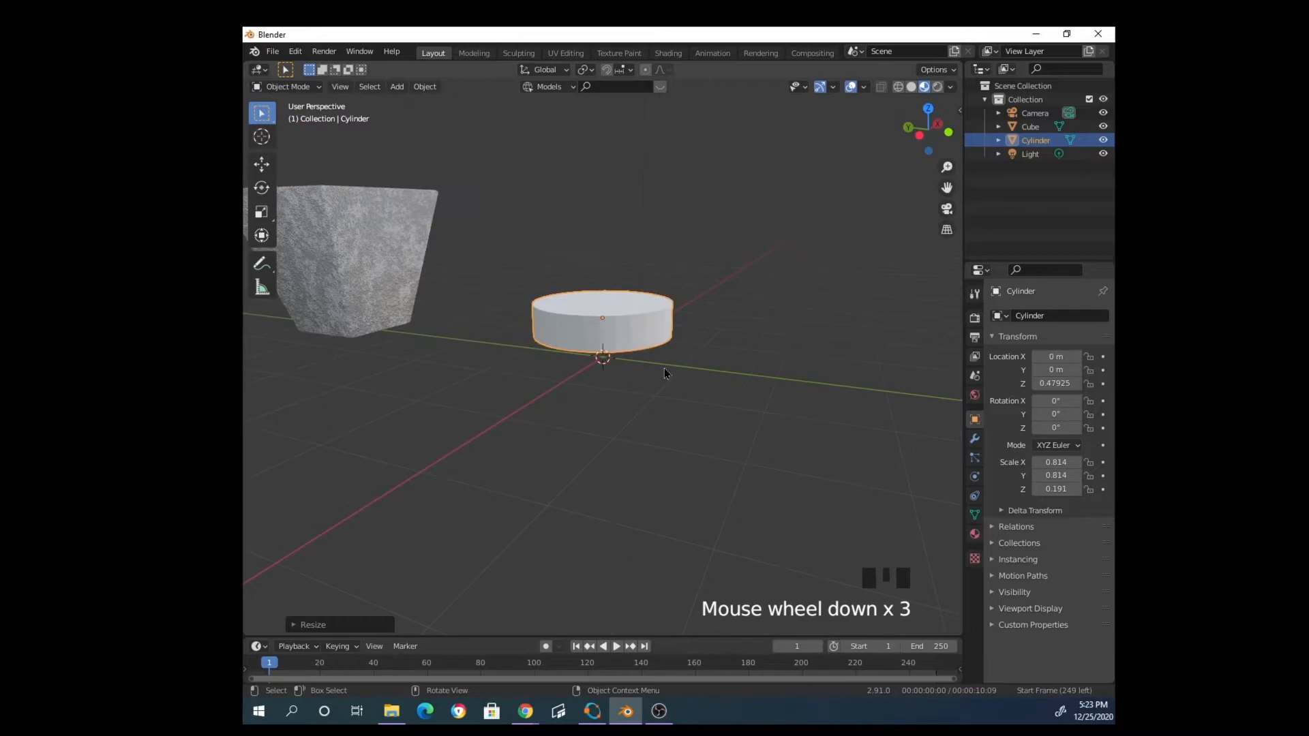
In Edit Mode with face selection, extrude the disc's top face in place and scale it inward to about 0.58
key("Tab")
middle_click_drag(664, 367, 410, 110)
left_click(359, 87)
left_click(637, 317)
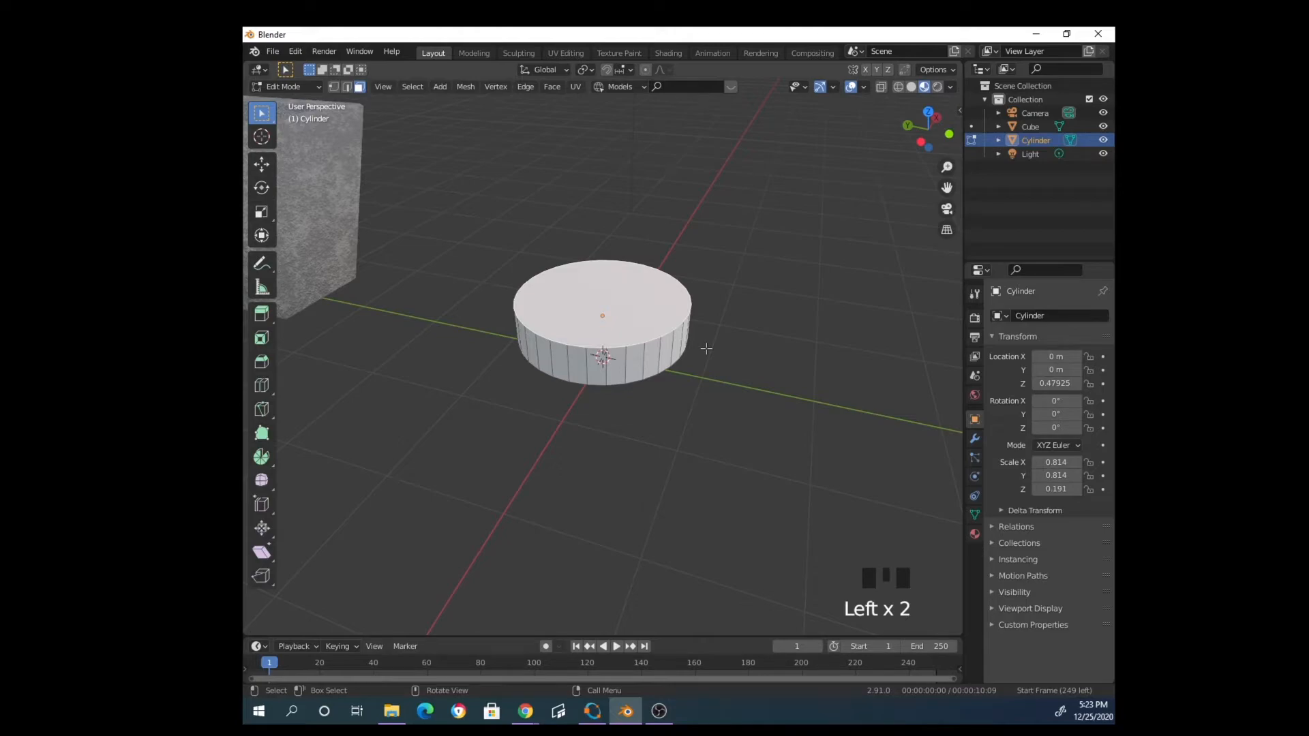
key("e")
right_click(684, 336)
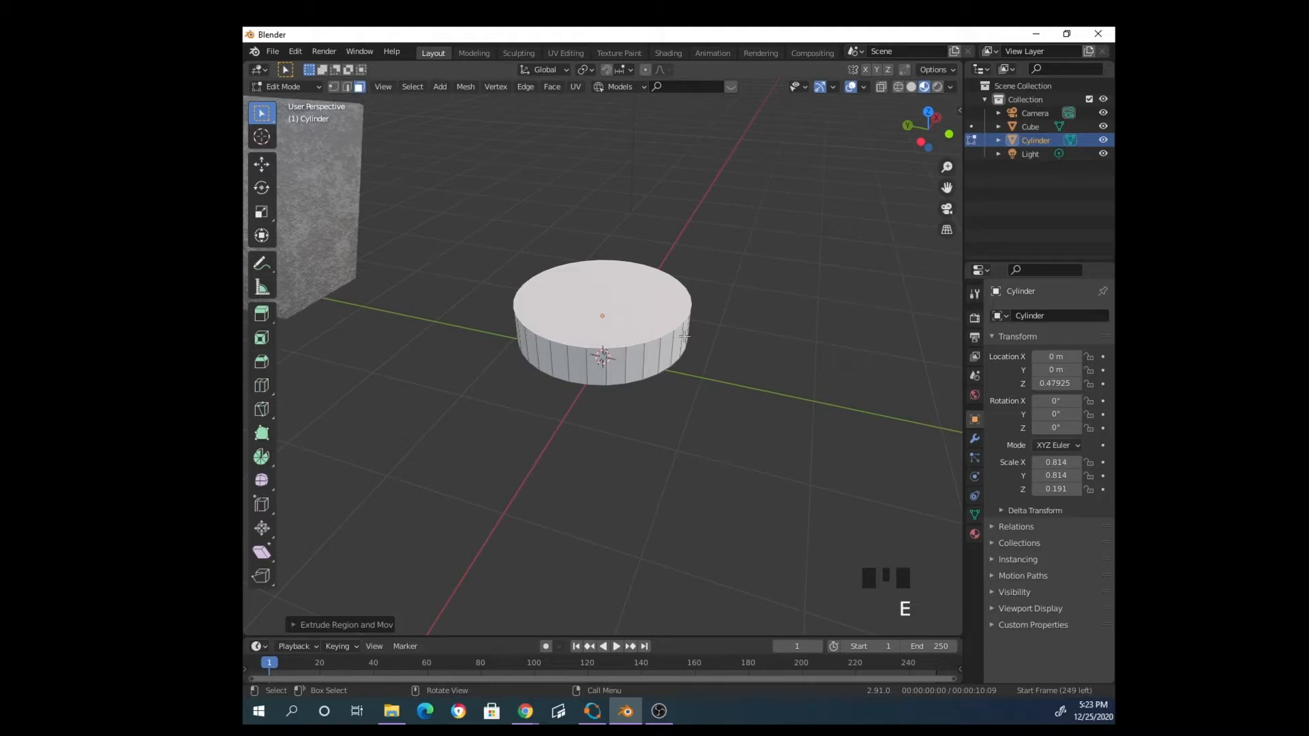
key("s")
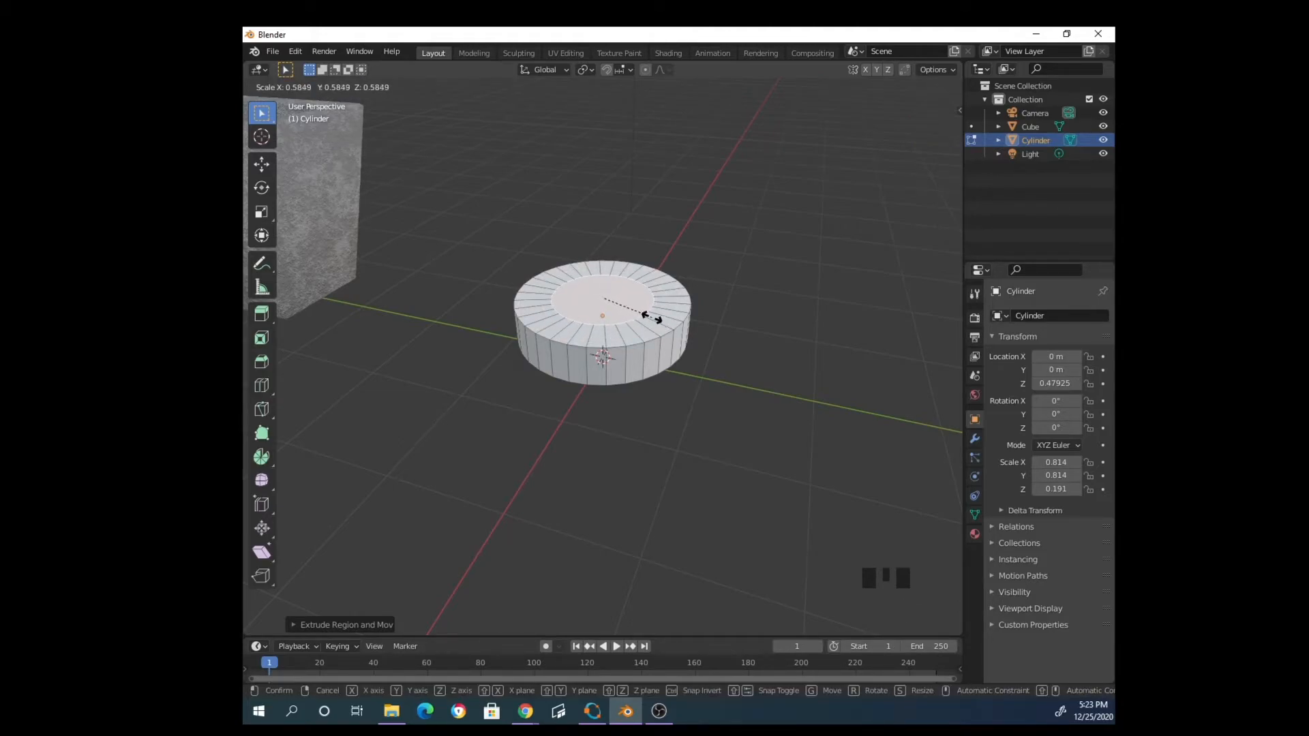
left_click(651, 317)
Extrude the disc's inner top face upward into a short stem and scale its top outward
middle_click_drag(652, 317, 738, 351)
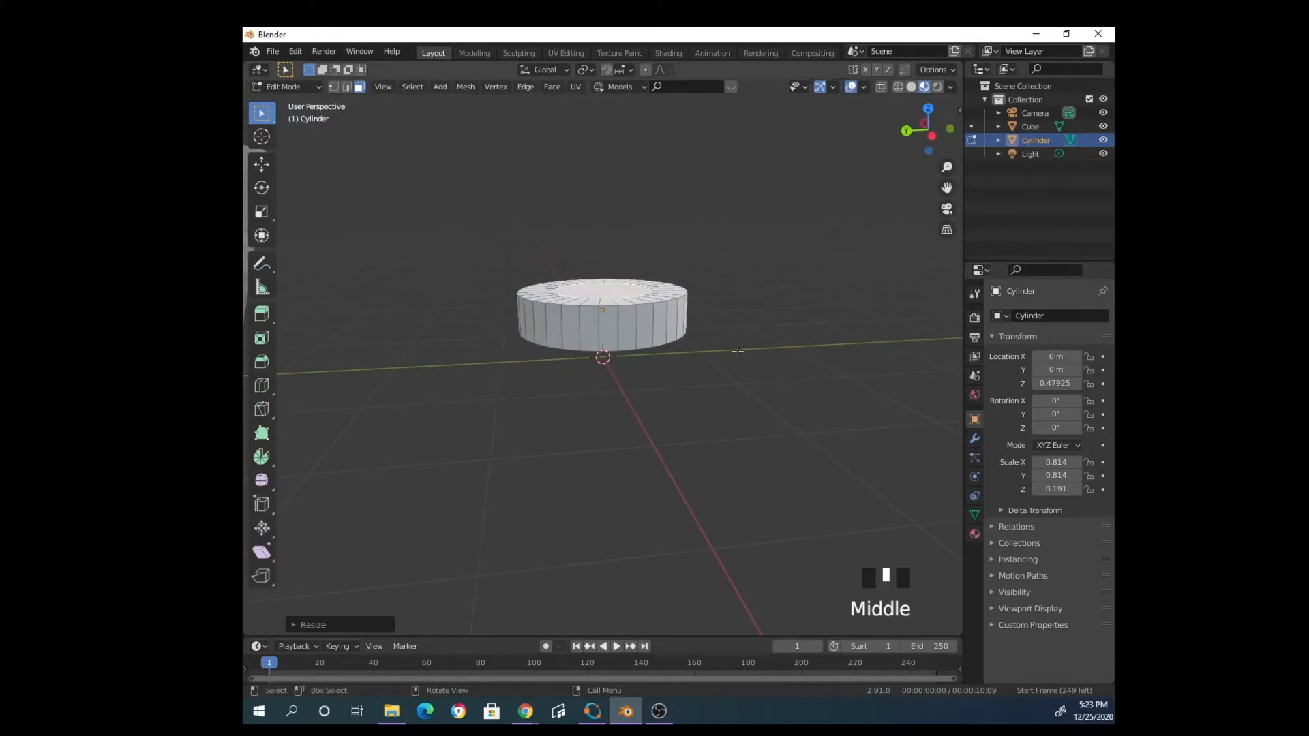
key("e")
left_click(734, 334)
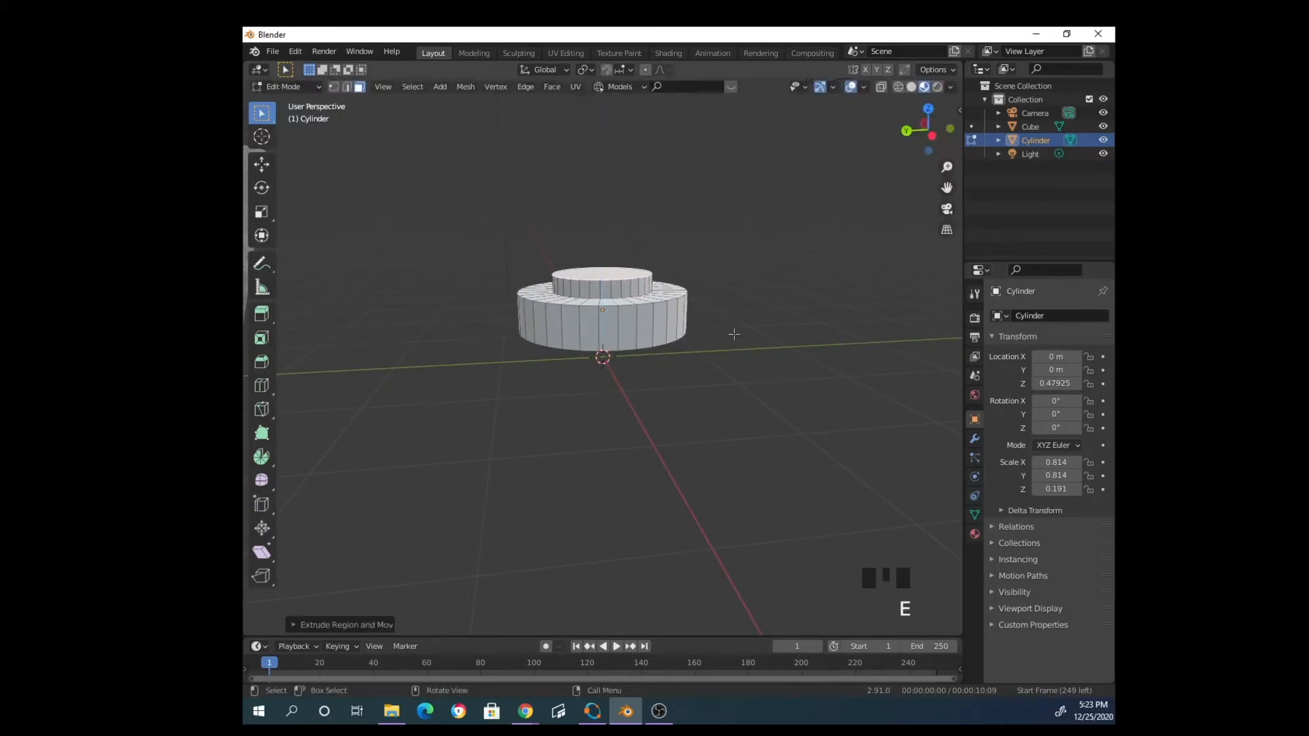
key("s")
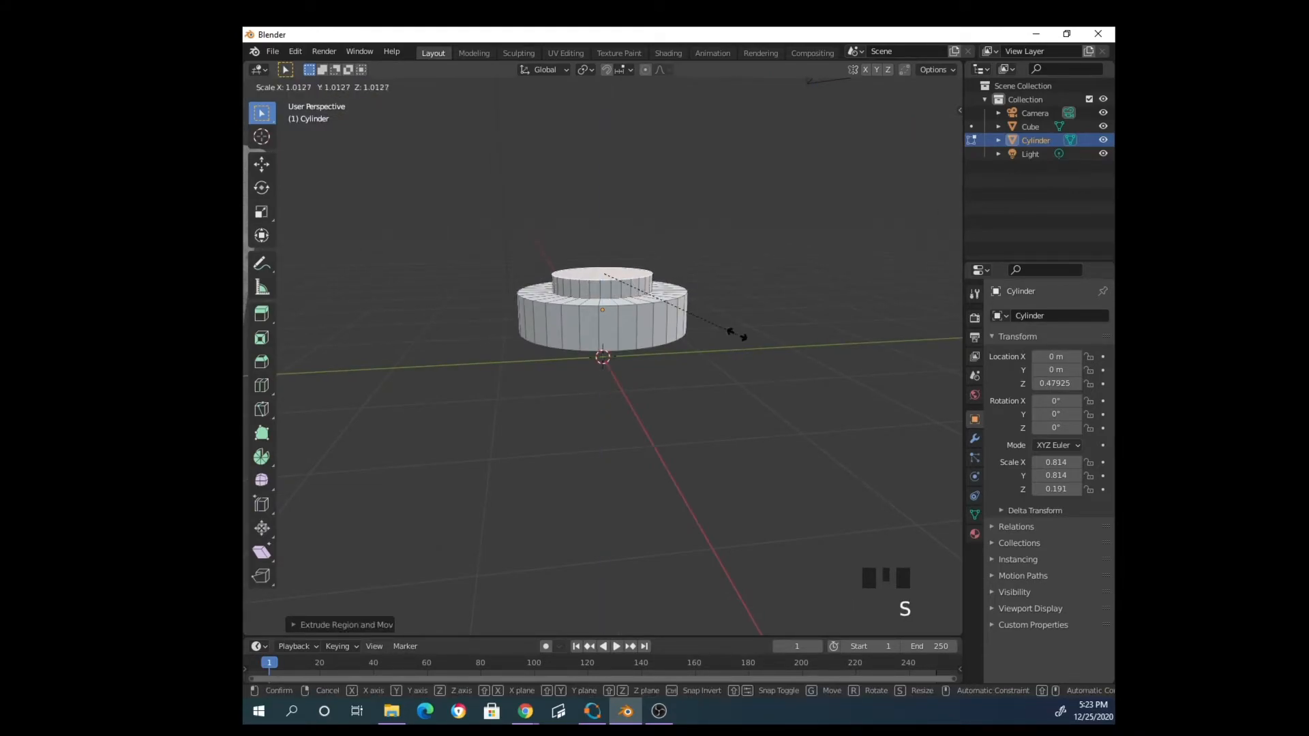
left_click(775, 344)
Extrude two bowl tiers above the stem, widening the first by about 1.36 and the second, about 0.33 m high, by about 1.16
key("e")
left_click(775, 315)
key("s")
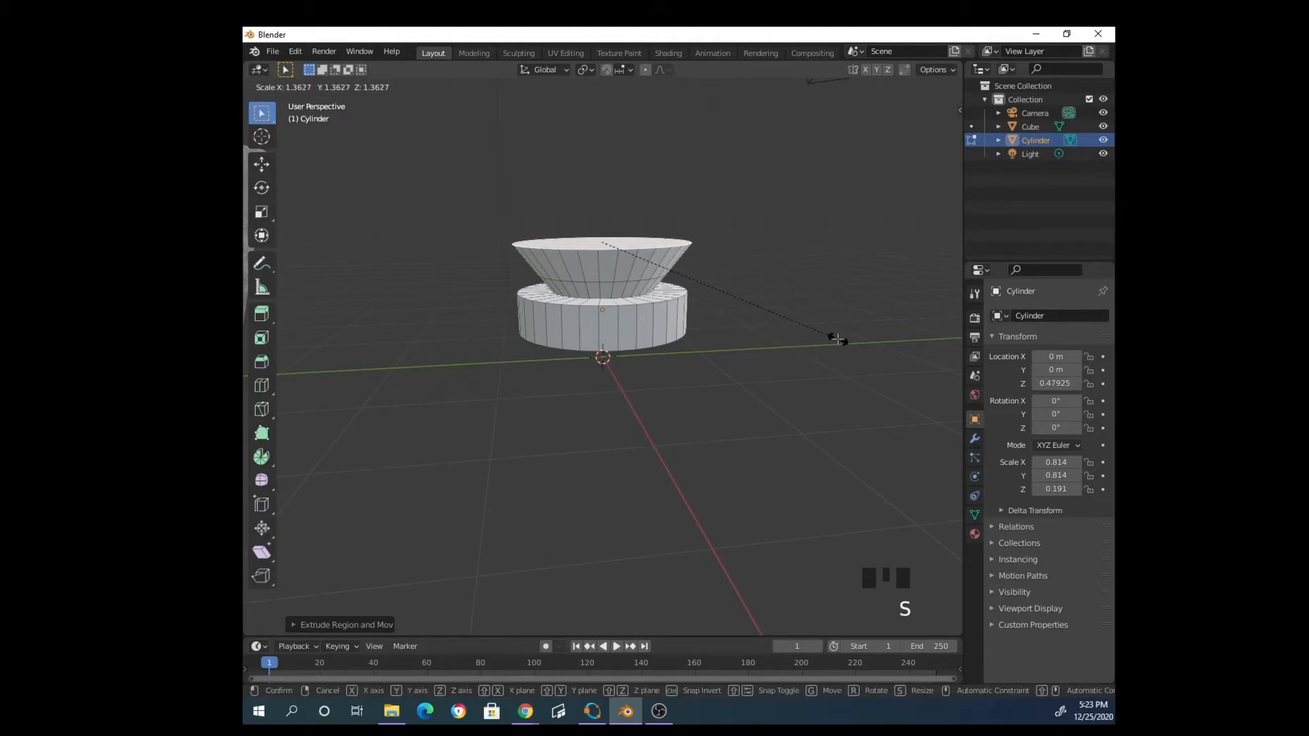
left_click(837, 339)
key("e")
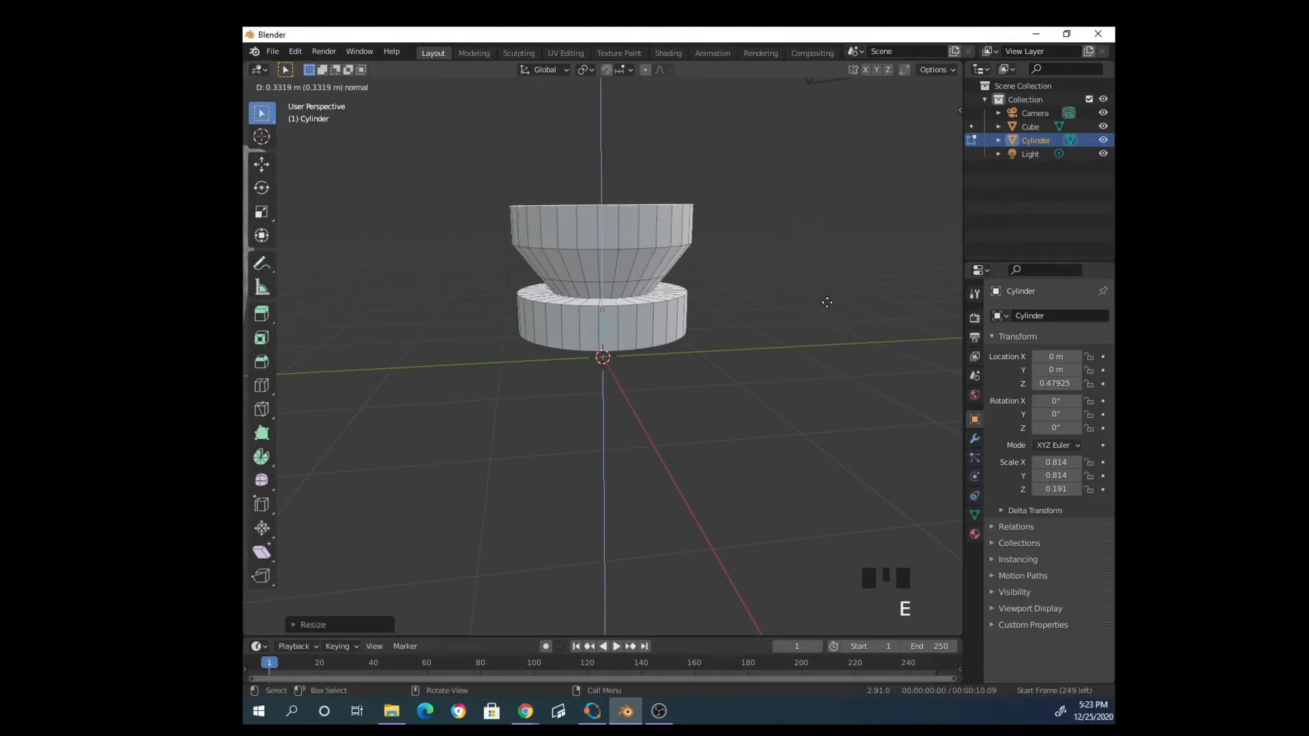
left_click(827, 303)
key("s")
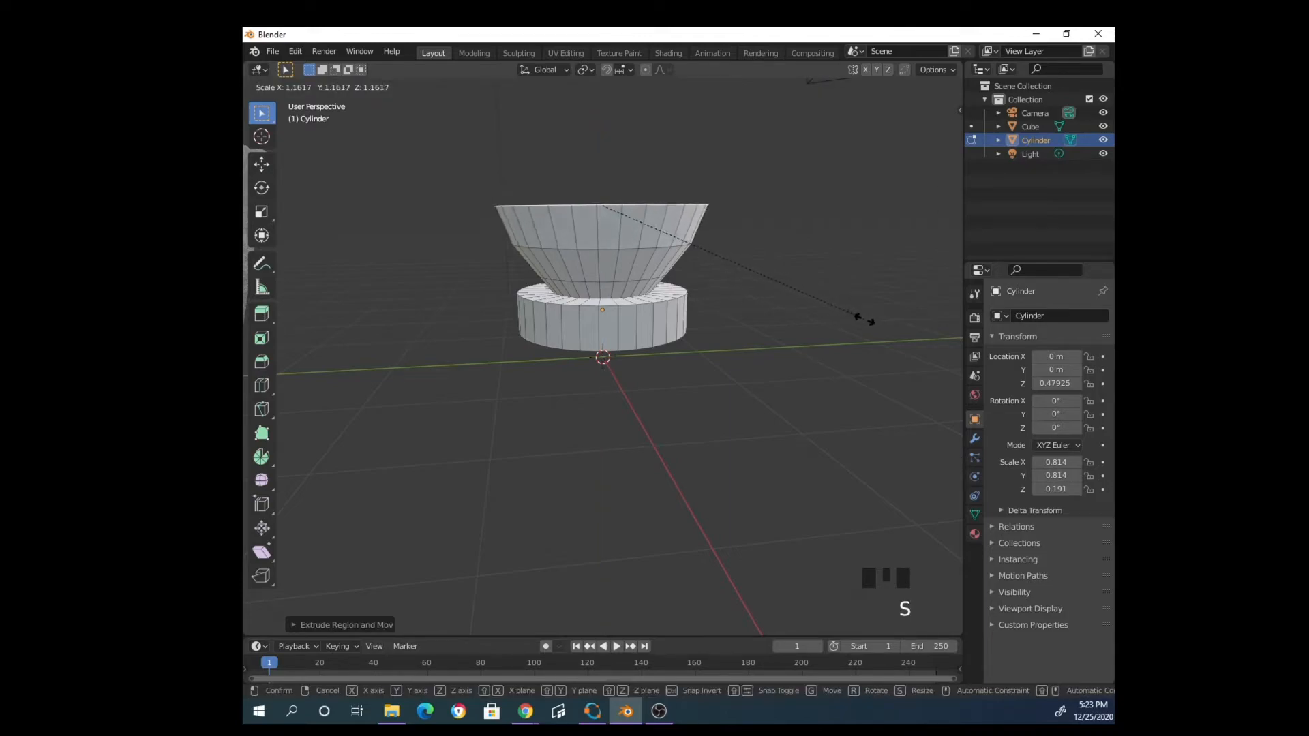
left_click(865, 320)
Extrude a short straight band at the bowl's widest part, plus a tier about 0.31 m high tapered slightly inward
key("e")
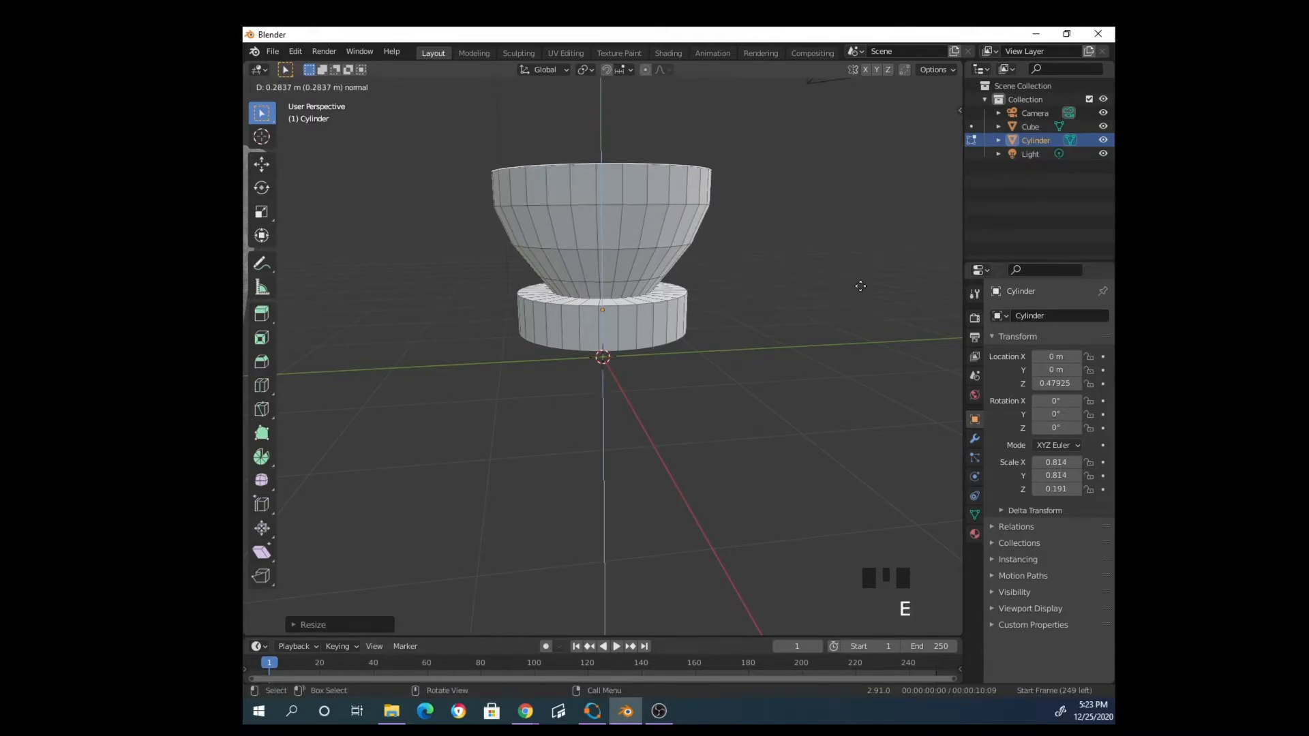
right_click(860, 305)
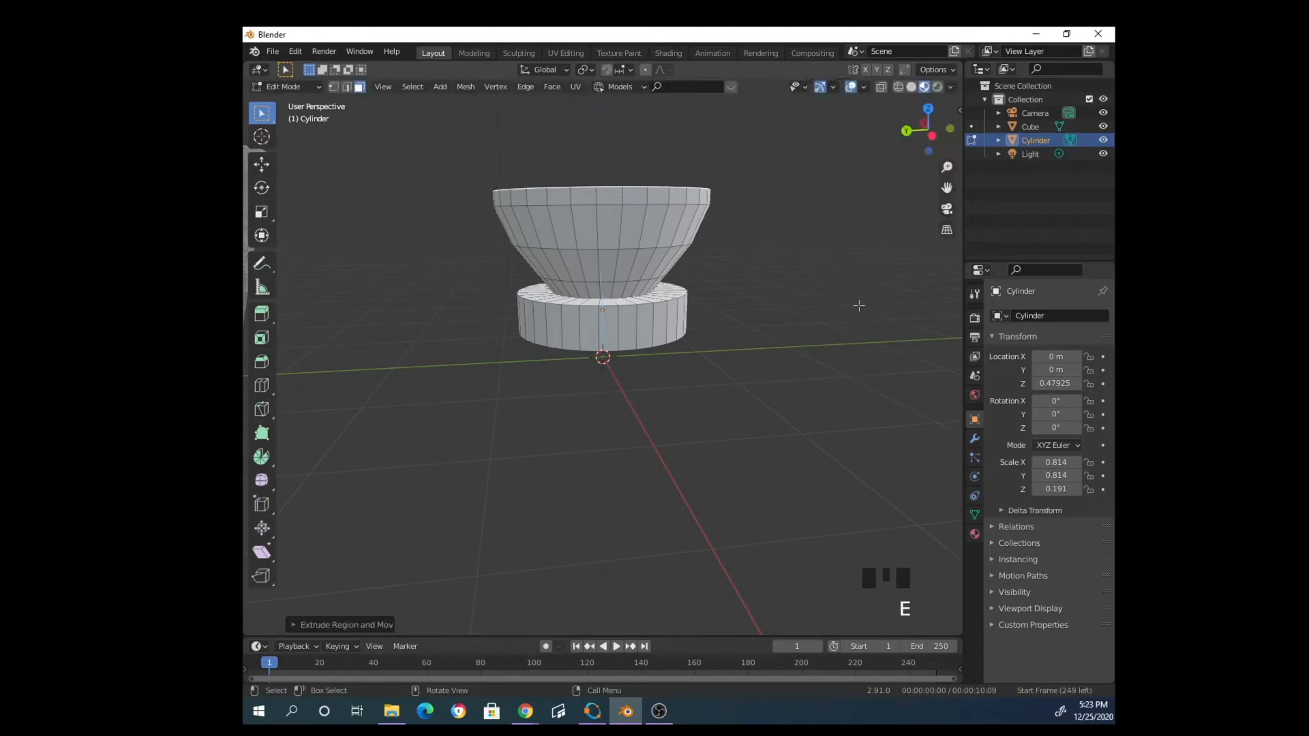
key("e")
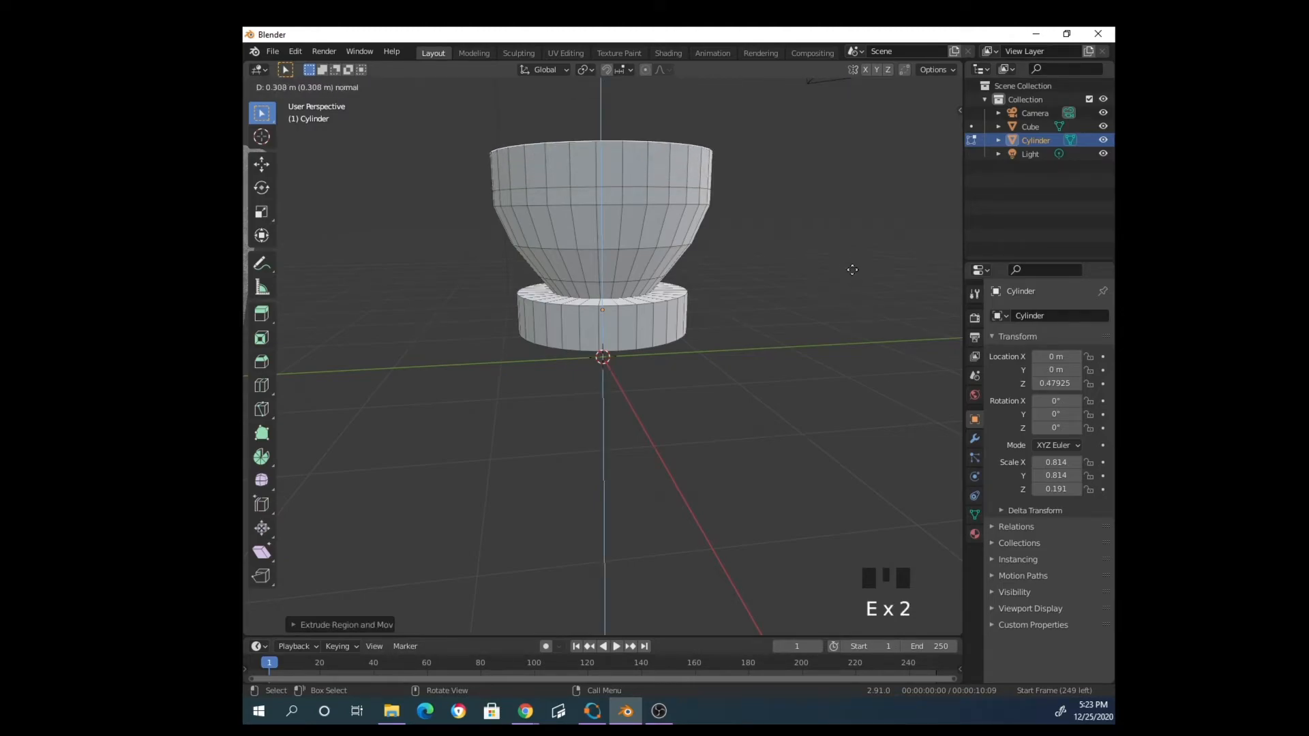
key("s")
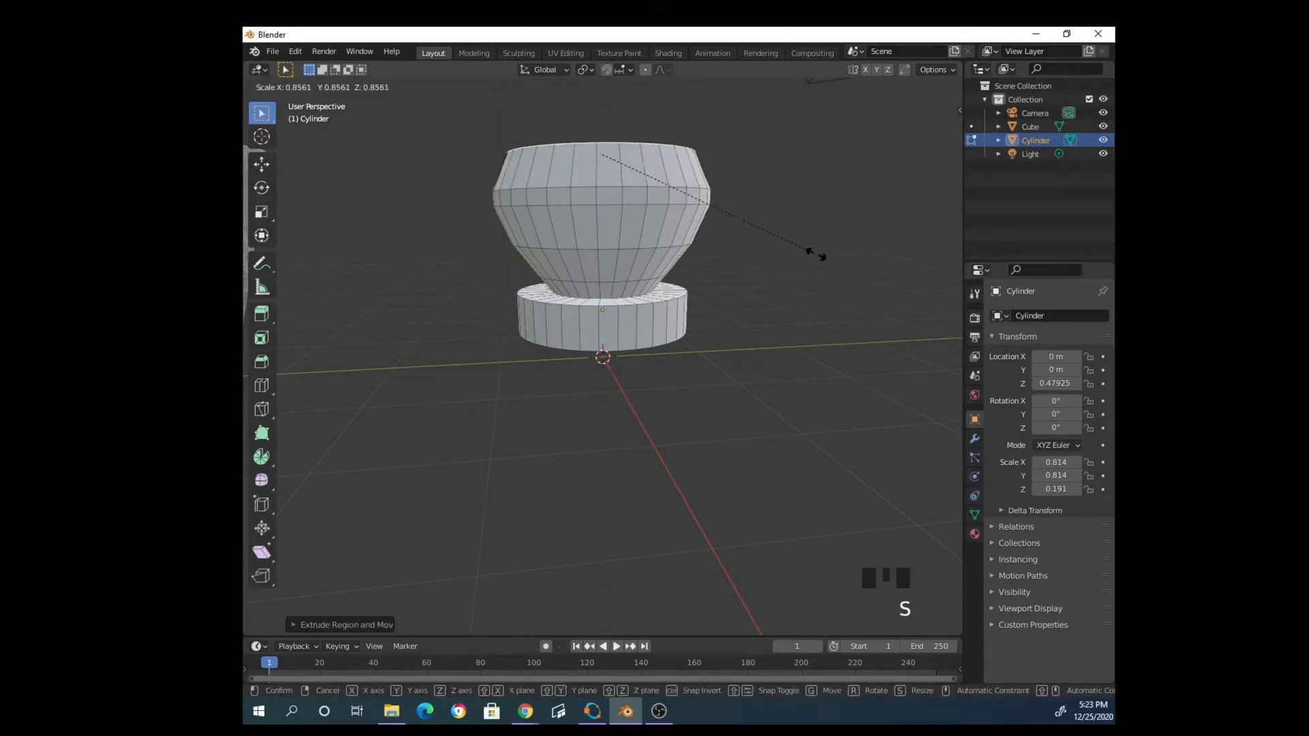
left_click(826, 262)
key("s")
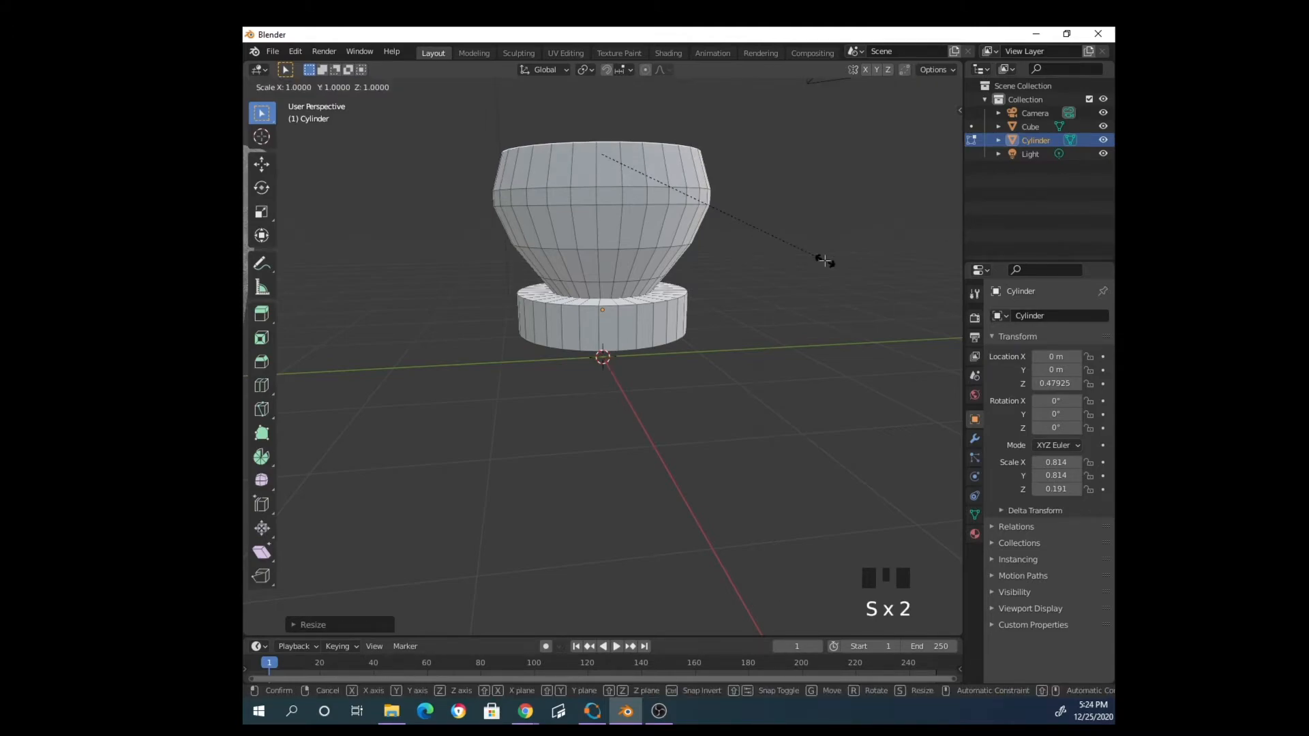
right_click(825, 262)
Extrude the top face upward for another body tier and scale it inward to round the vase's shoulder
key("e")
left_click(815, 229)
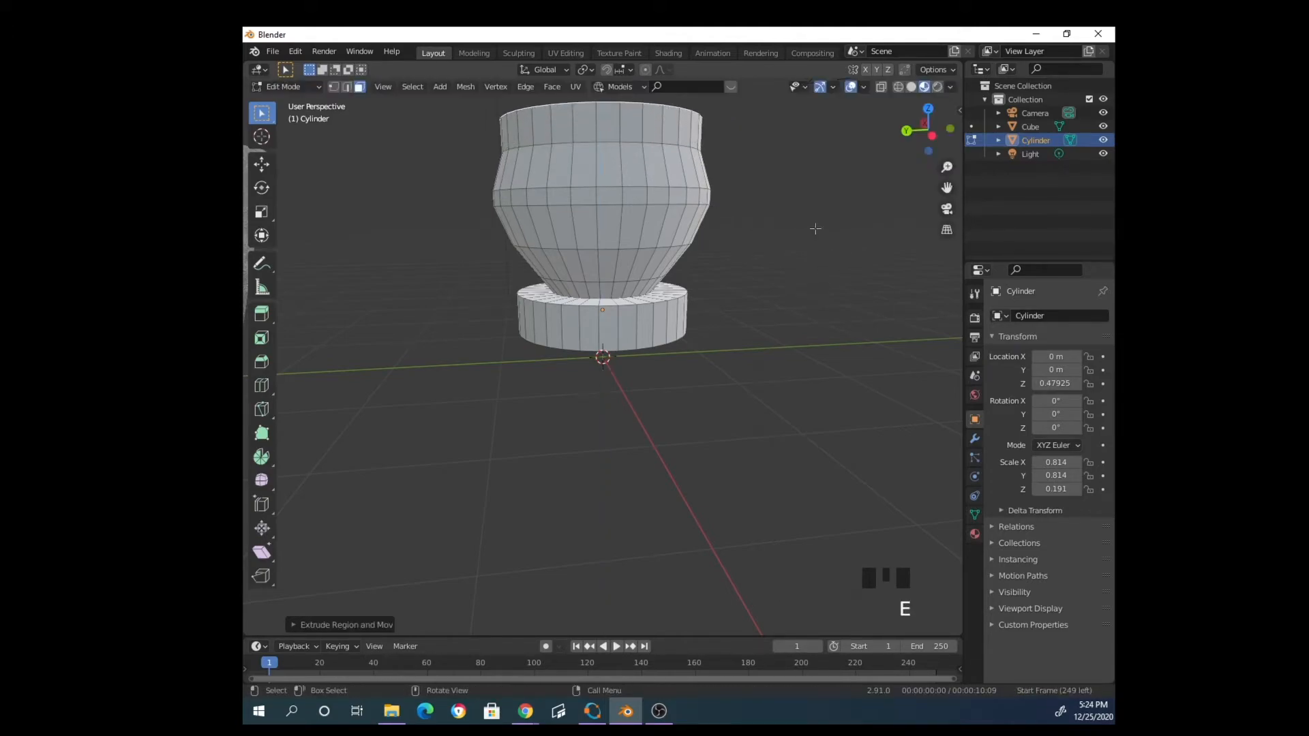
middle_click_drag(815, 229, 771, 292)
scroll(780, 308, "down", 2)
key("s")
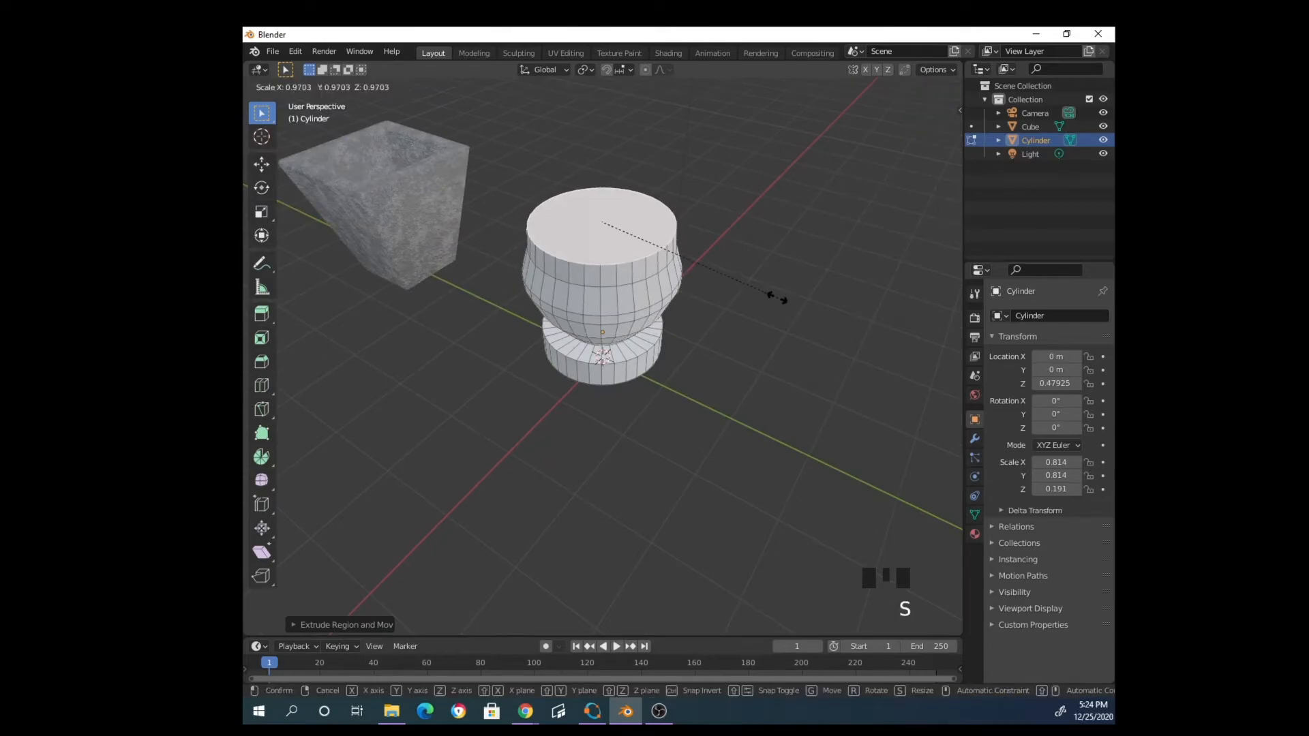
left_click(741, 280)
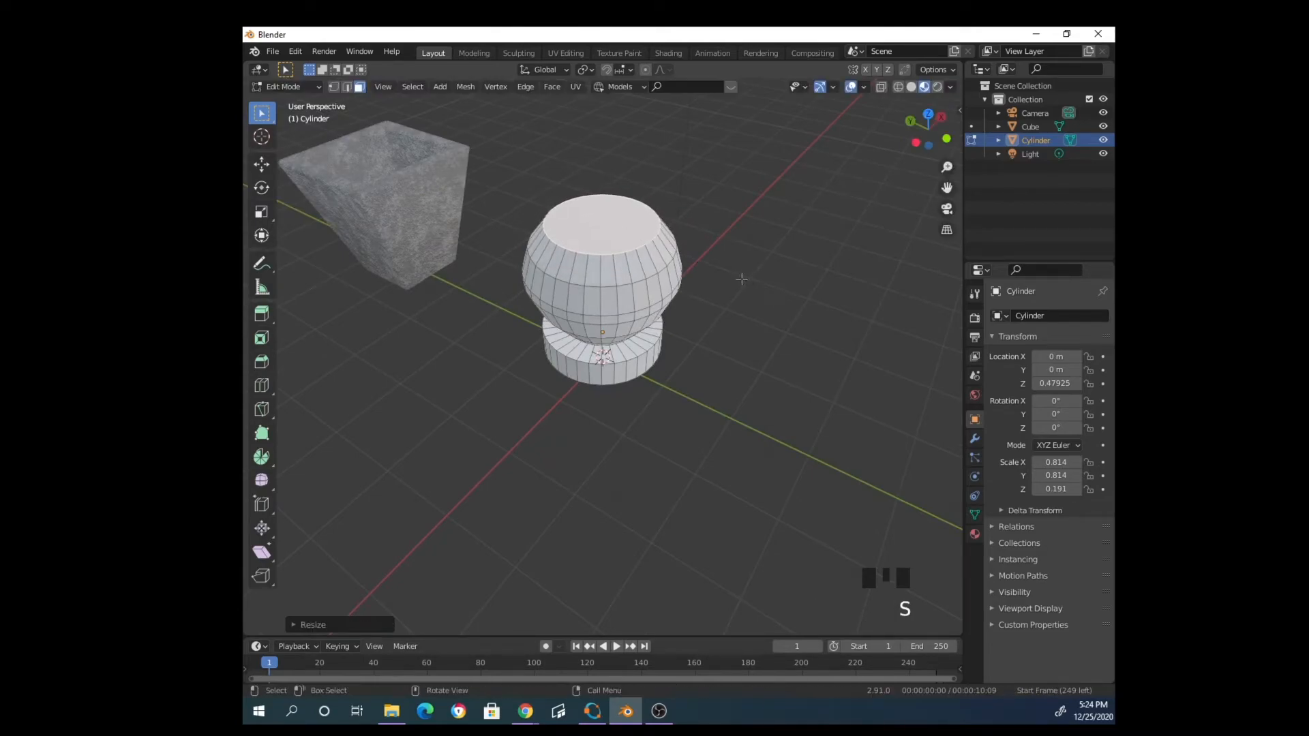
Extrude a short shoulder tier from the top face and narrow it to about 0.71 scale
key("e")
left_click(750, 263)
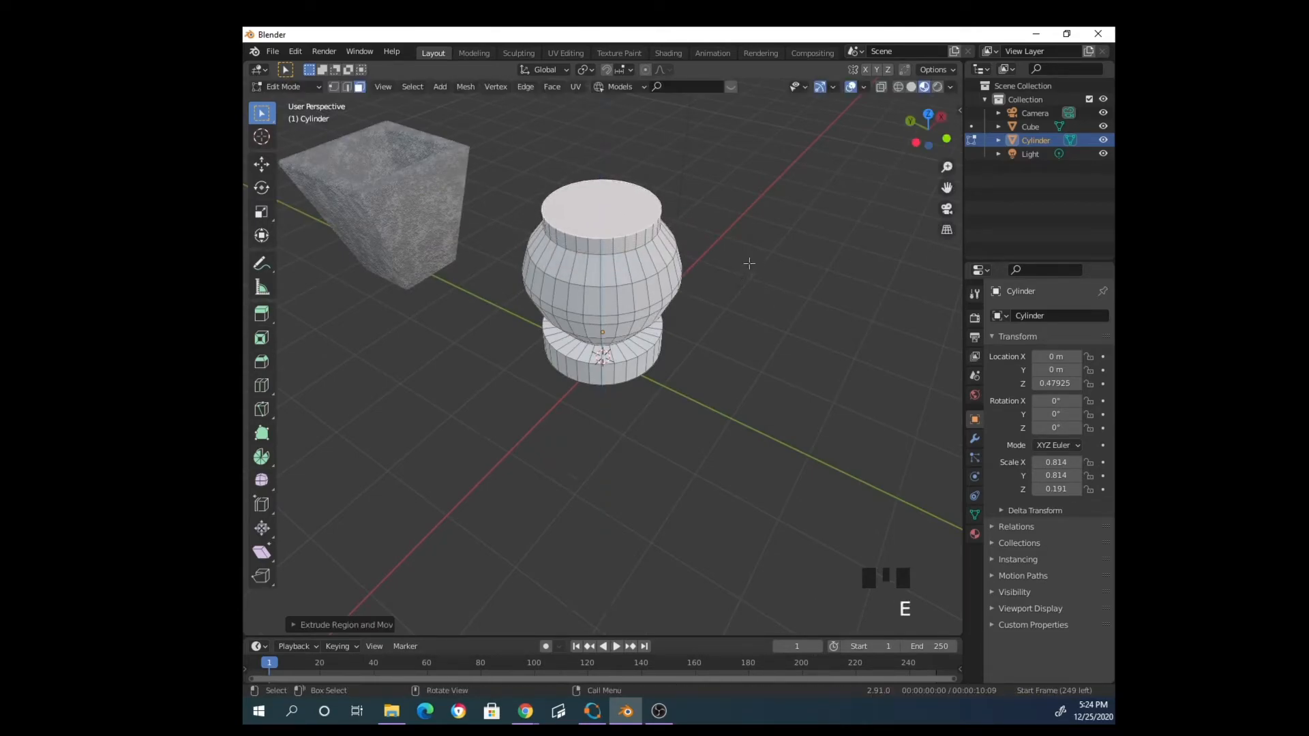
key("s")
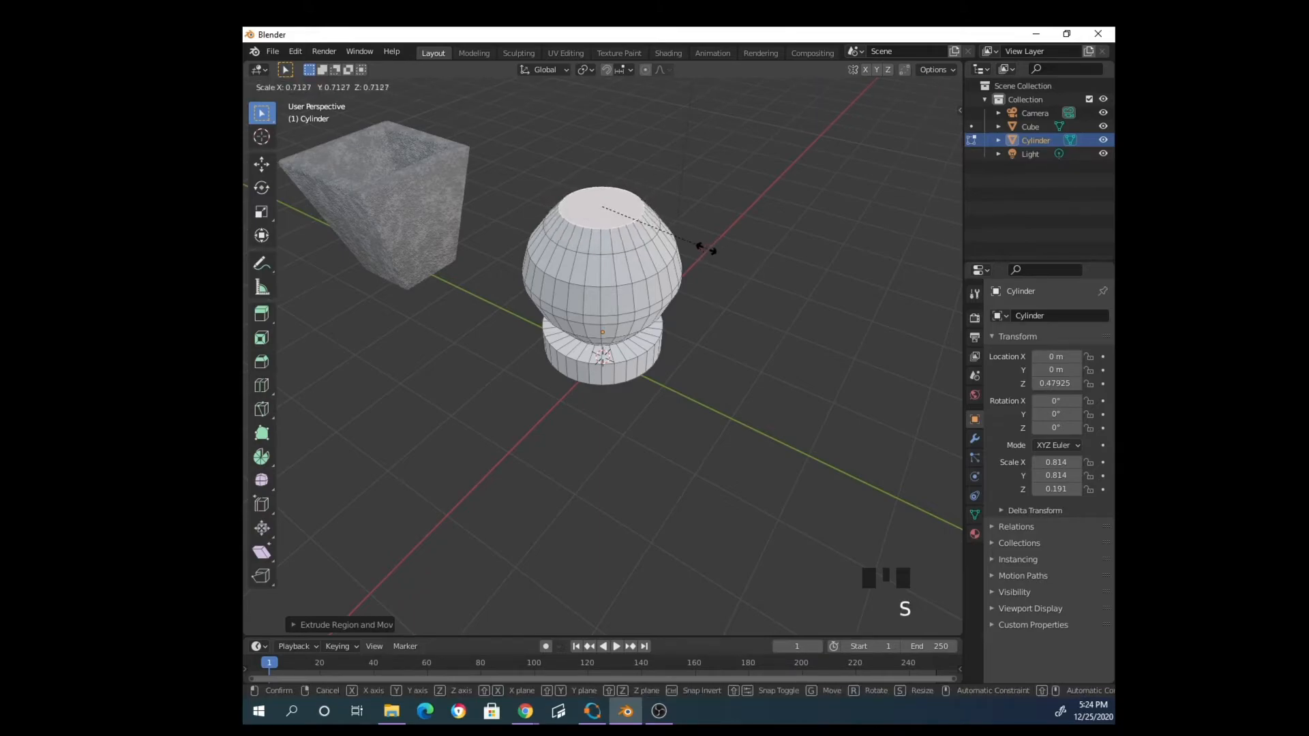
left_click(705, 249)
Extrude a slightly widening neck about 0.17 m high, plus a second neck tier flared strongly outward
middle_click_drag(785, 382, 780, 357)
key("e")
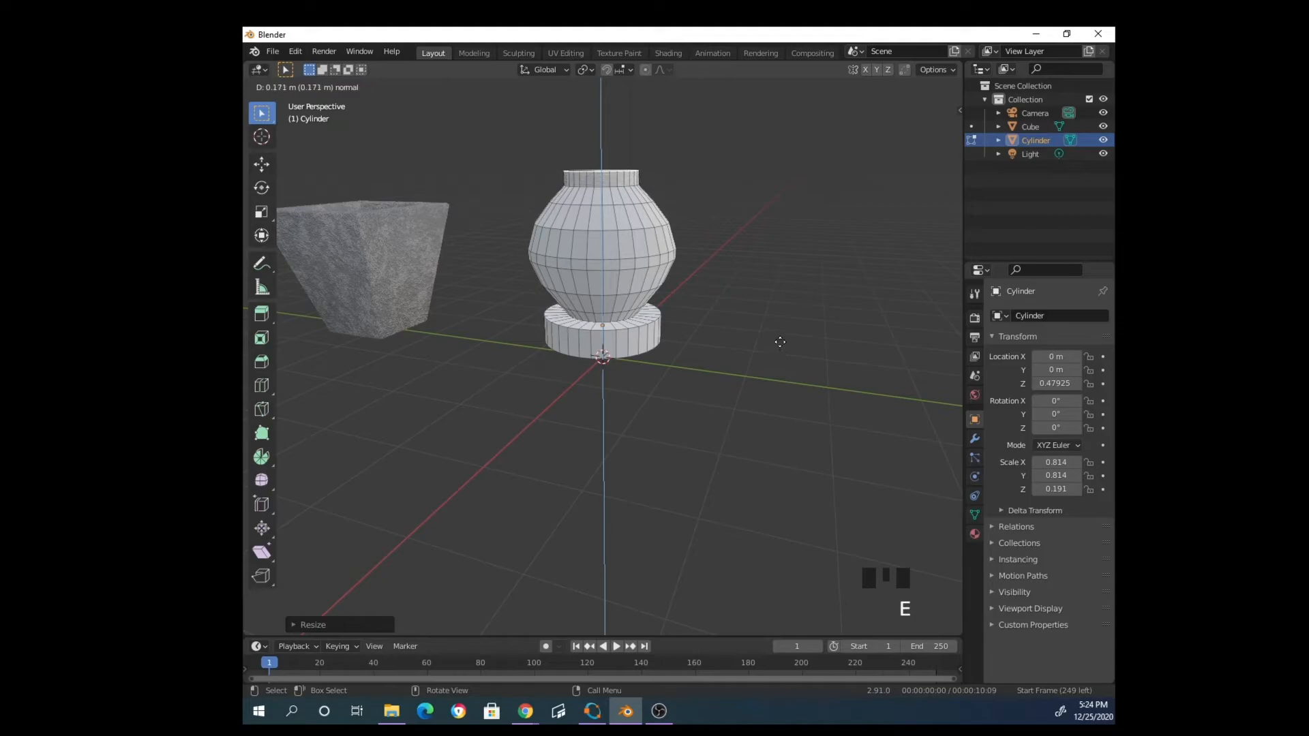
key("s")
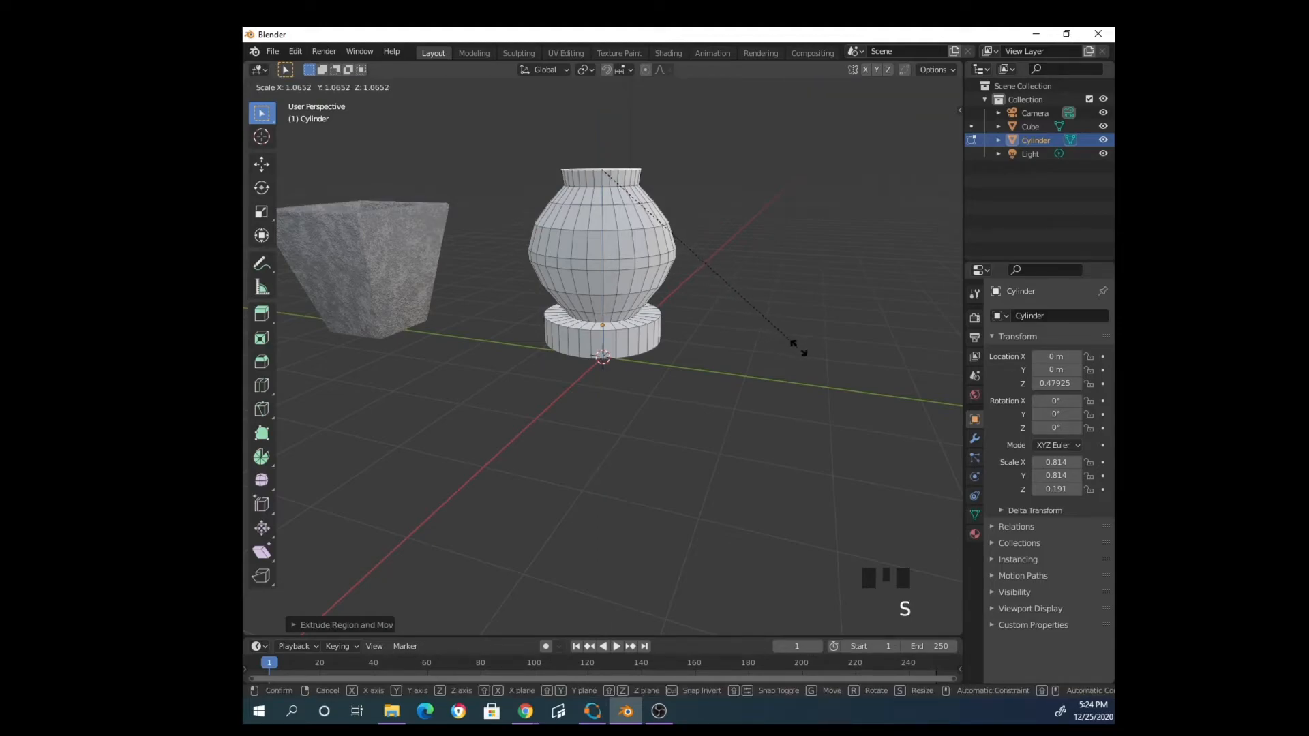
left_click(811, 355)
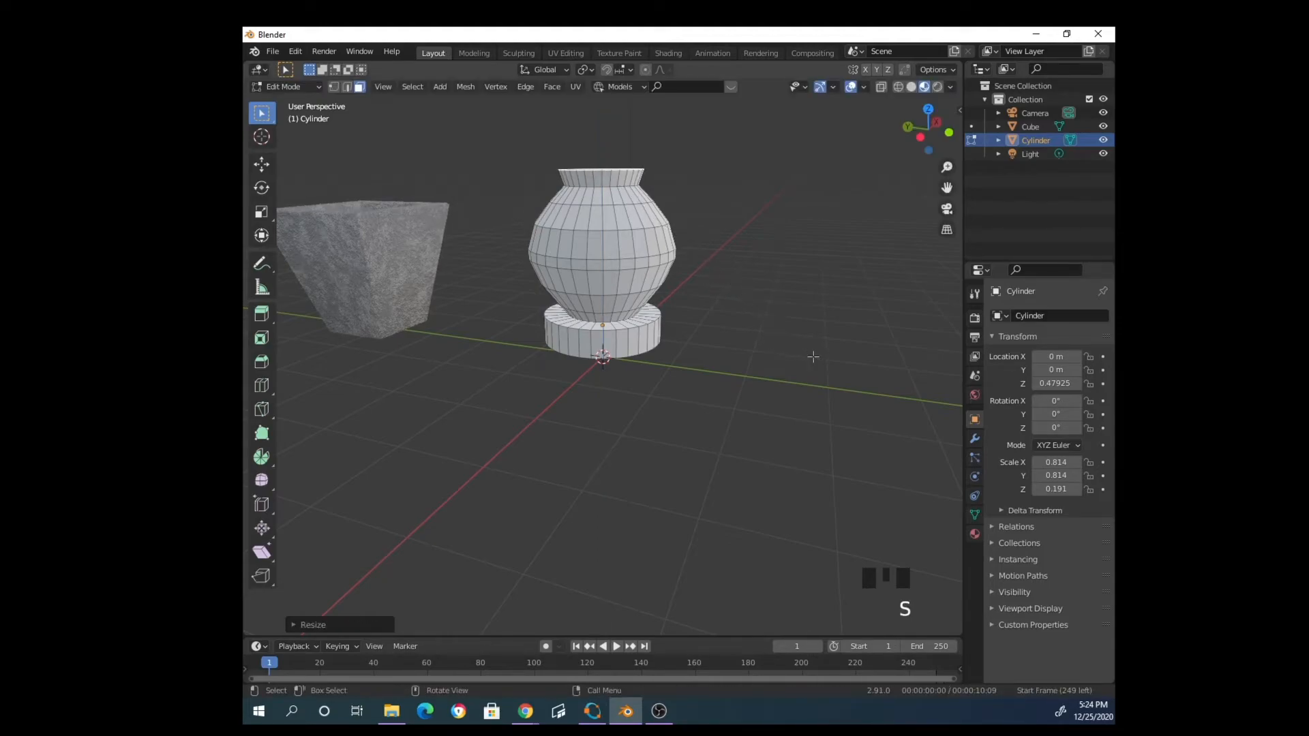
key("e")
left_click(816, 336)
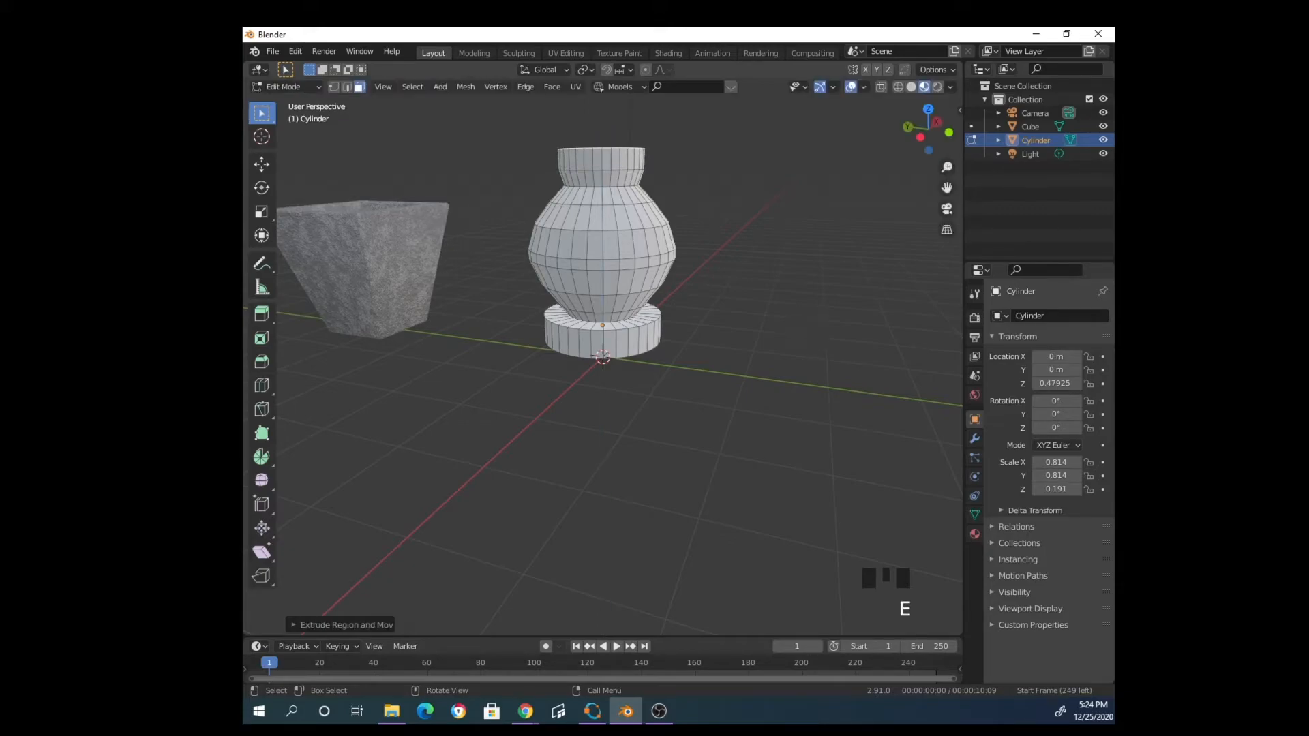
key("s")
left_click(859, 392)
Extrude the flared mouth slightly upward with about 1.27 widening, and extrude a thin straight rim above it
middle_click_drag(859, 392, 701, 177)
scroll(701, 178, "up", 2)
scroll(701, 177, "down", 3)
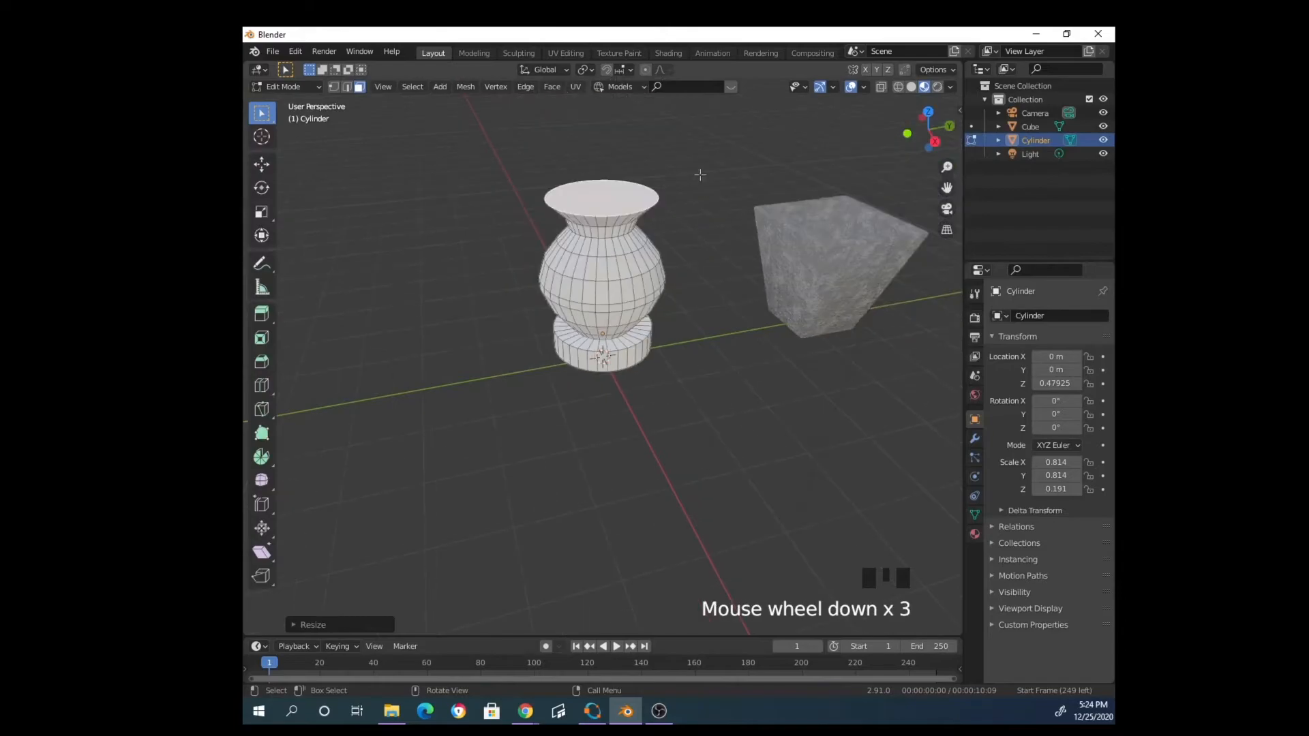
middle_click_drag(716, 245, 723, 219)
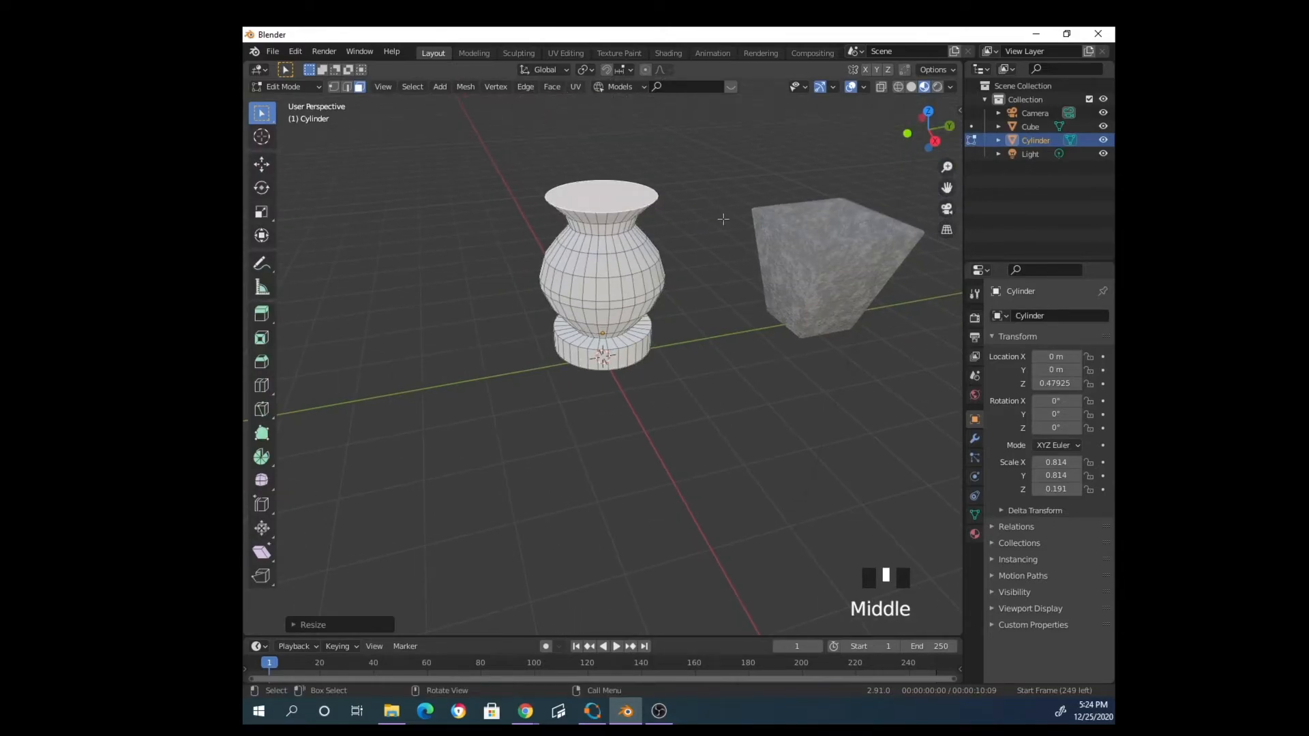
key("e")
left_click(724, 212)
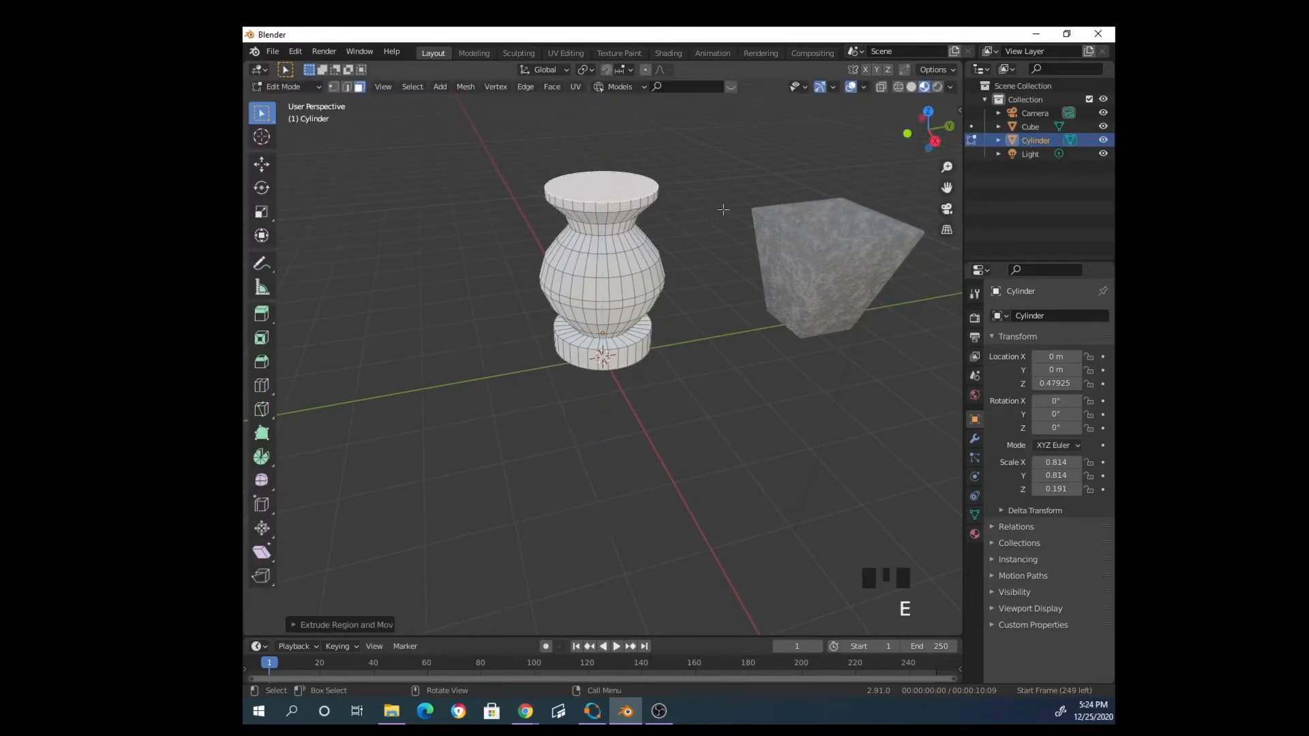
key("s")
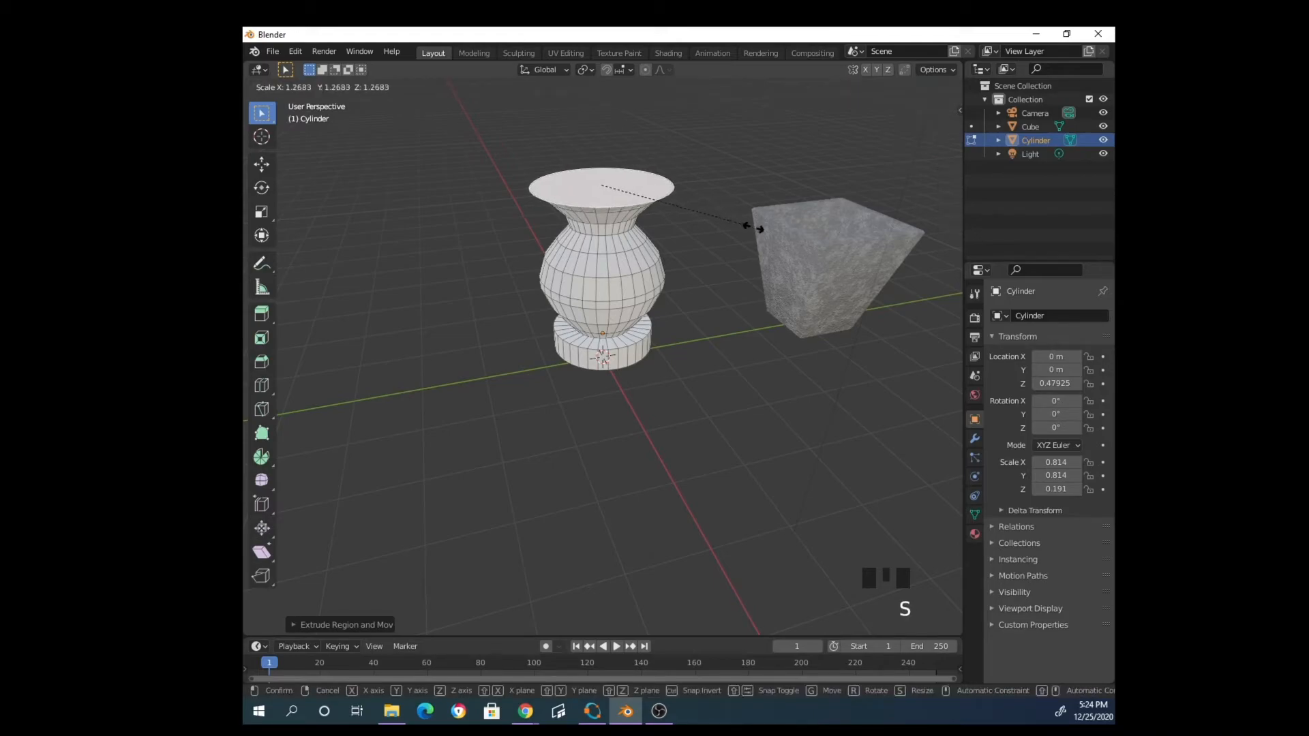
left_click(755, 229)
middle_click_drag(756, 229, 705, 232)
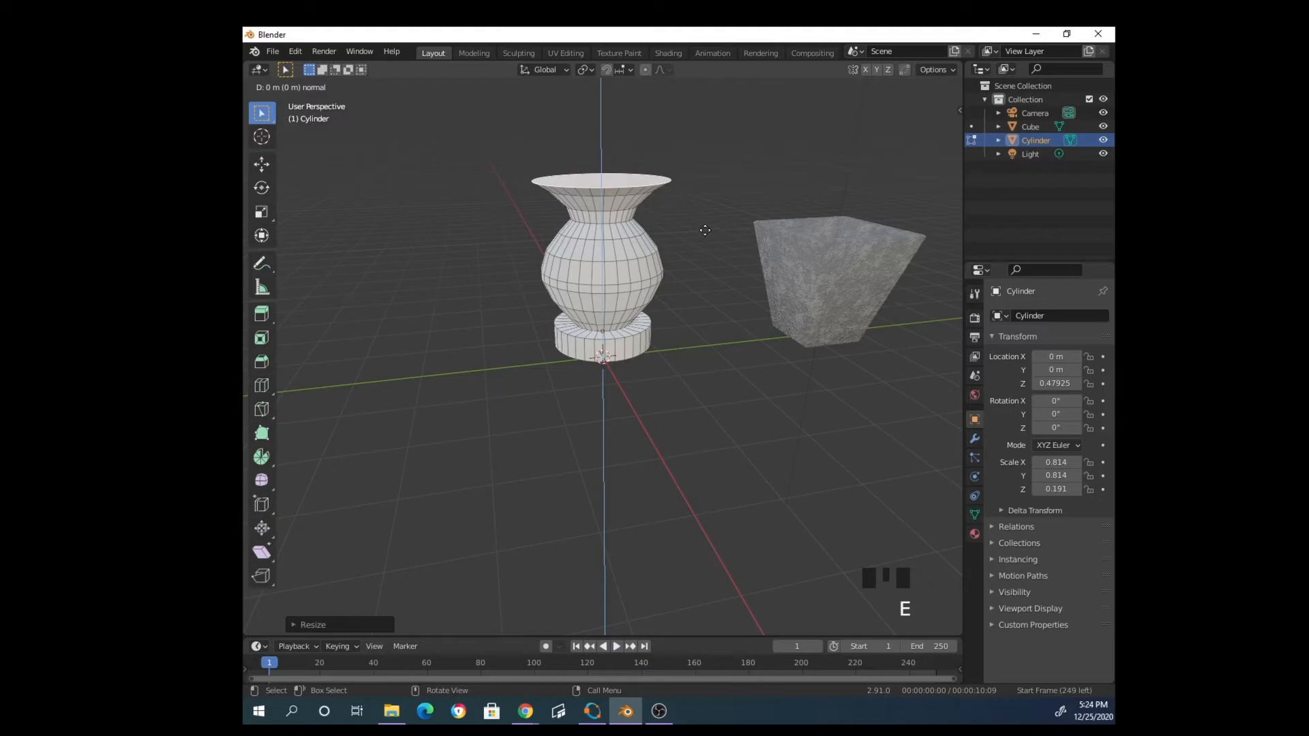
left_click(703, 225)
Inset the vase's top face to leave a rim and extrude the inner face slightly downward to start the opening
middle_click_drag(704, 225, 800, 264)
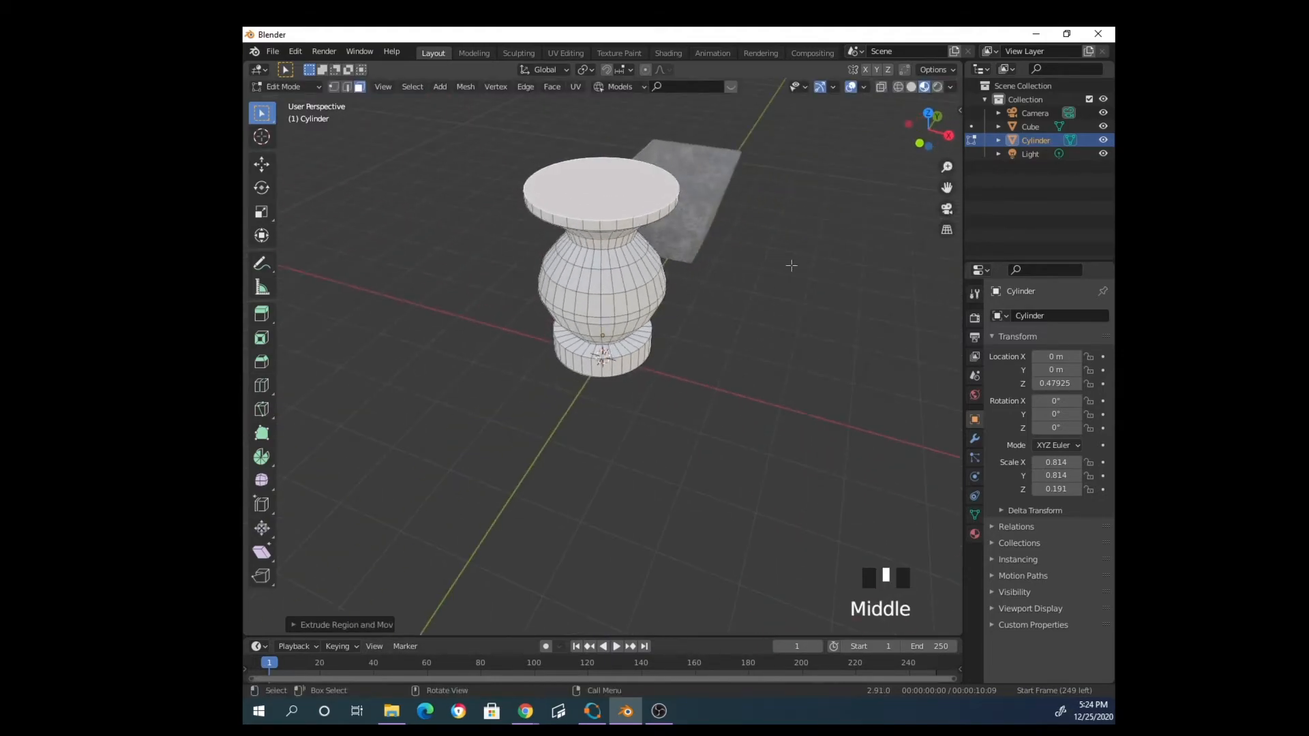
key("i")
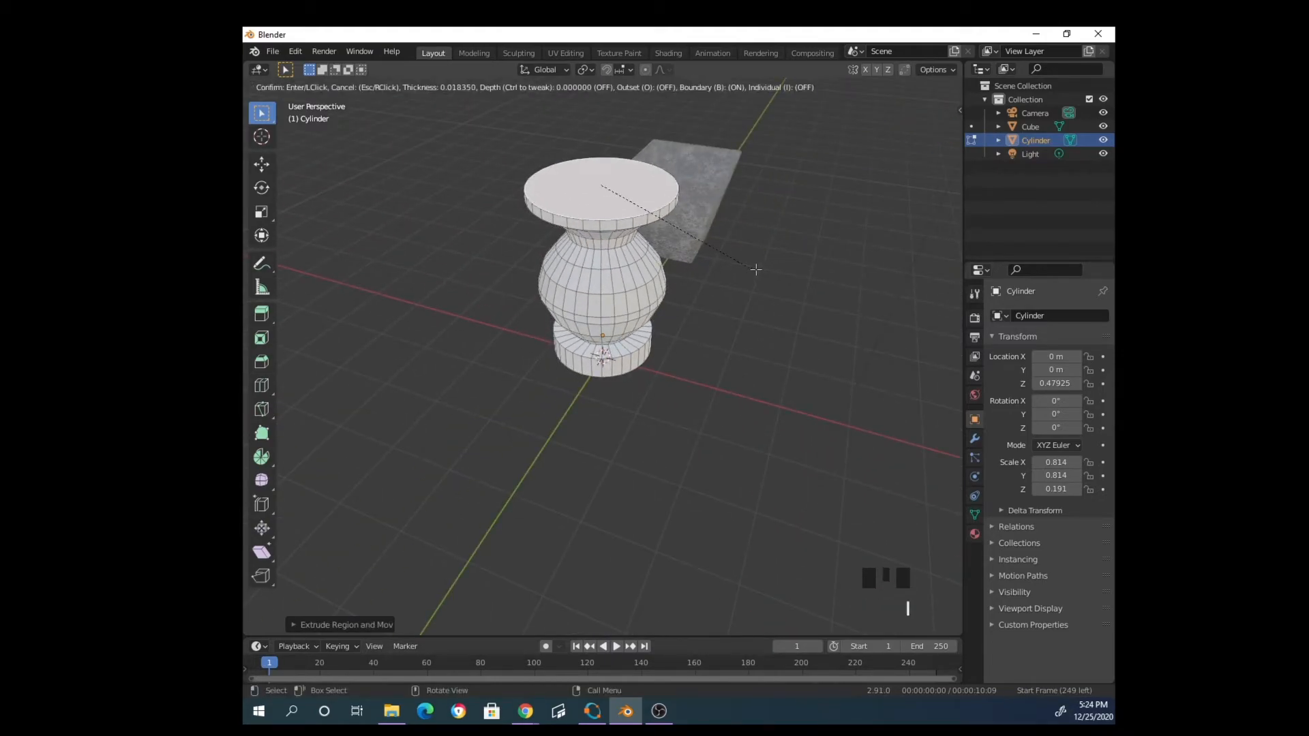
left_click(735, 261)
middle_click_drag(735, 261, 821, 250)
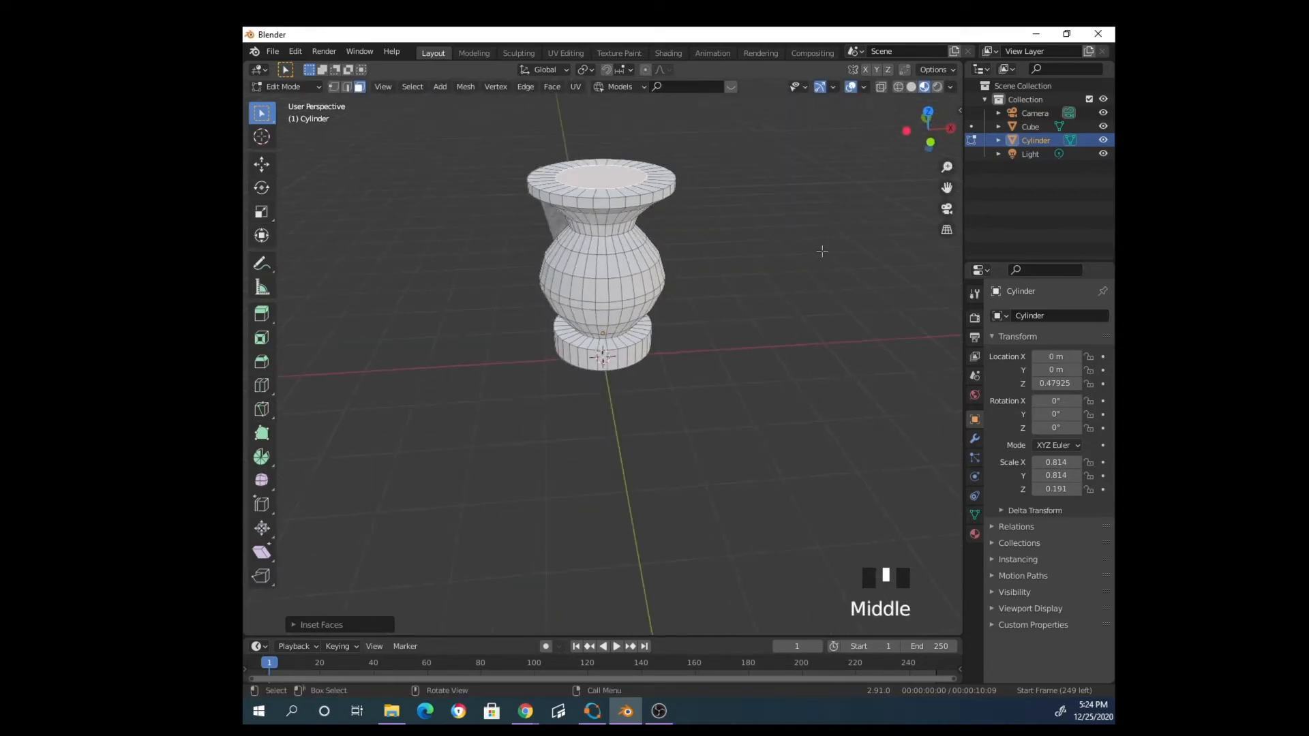
key("e")
left_click(823, 264)
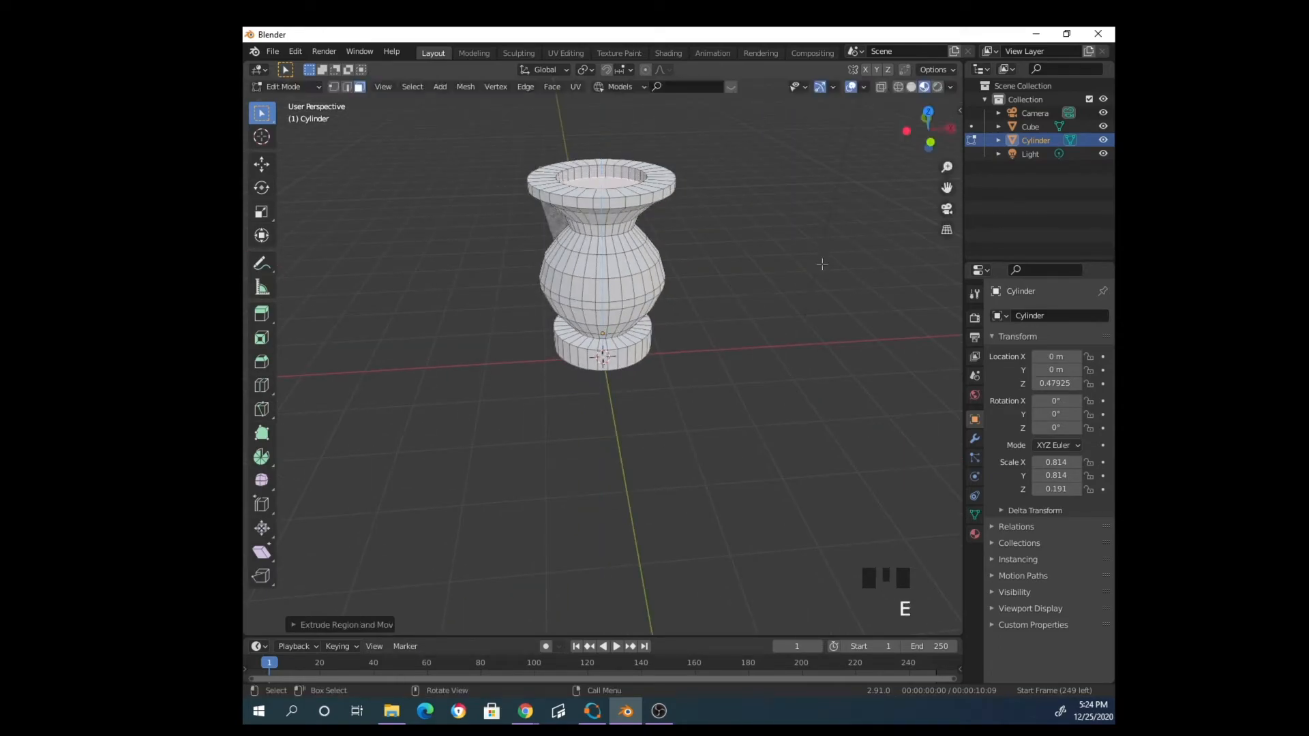
Deepen the vase's cavity by narrowing the inner face to about 0.83 scale, extruding it further down and narrowing it again
key("s")
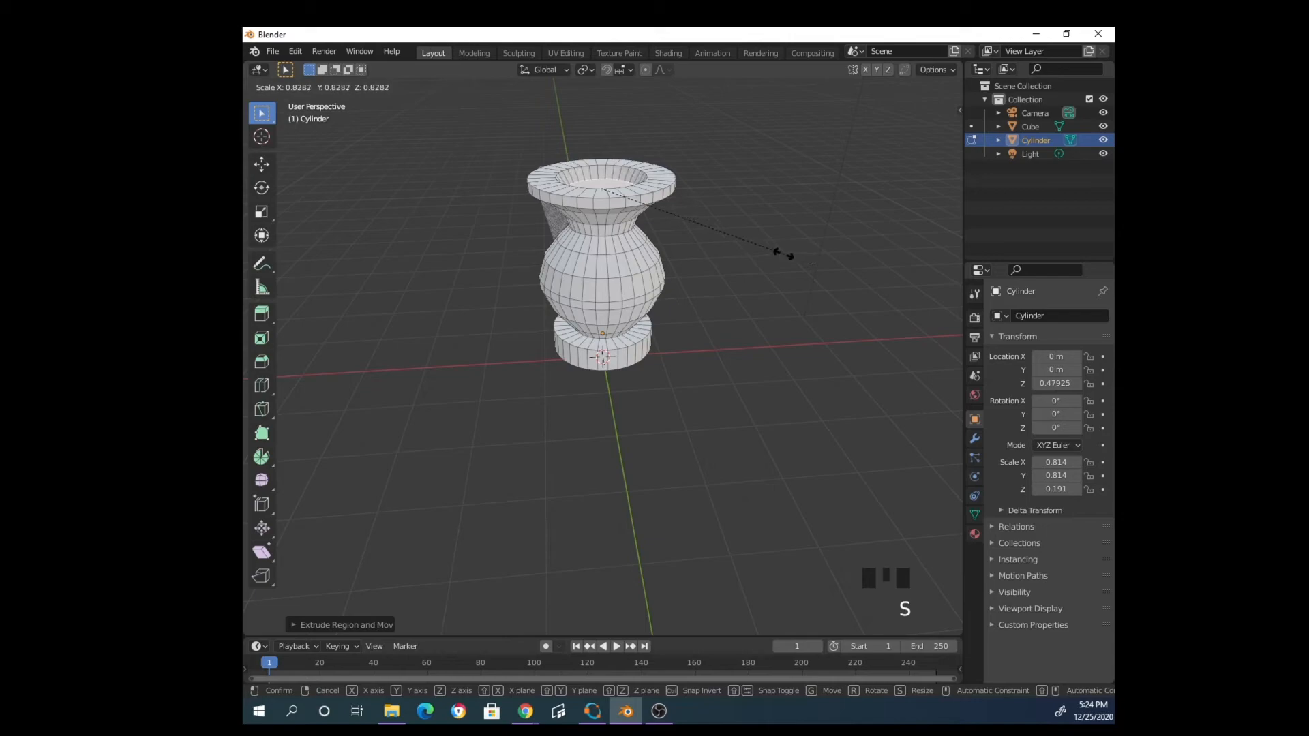
left_click(782, 253)
key("e")
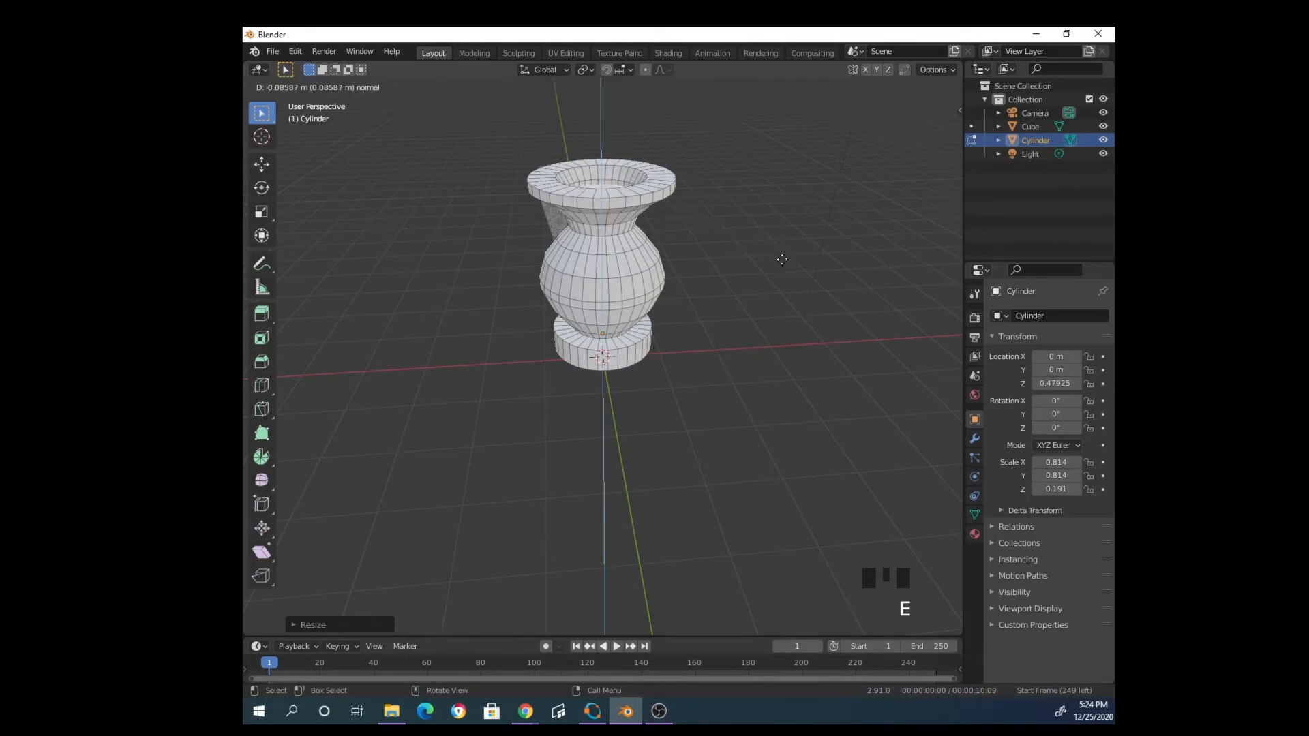
left_click(784, 269)
key("s")
left_click(748, 257)
Return to Object Mode and apply smooth shading to the whole vase
middle_click_drag(748, 257, 638, 310)
scroll(723, 232, "down", 4)
key("Tab")
scroll(746, 307, "up", 3)
left_click(611, 259)
middle_click_drag(611, 259, 682, 265)
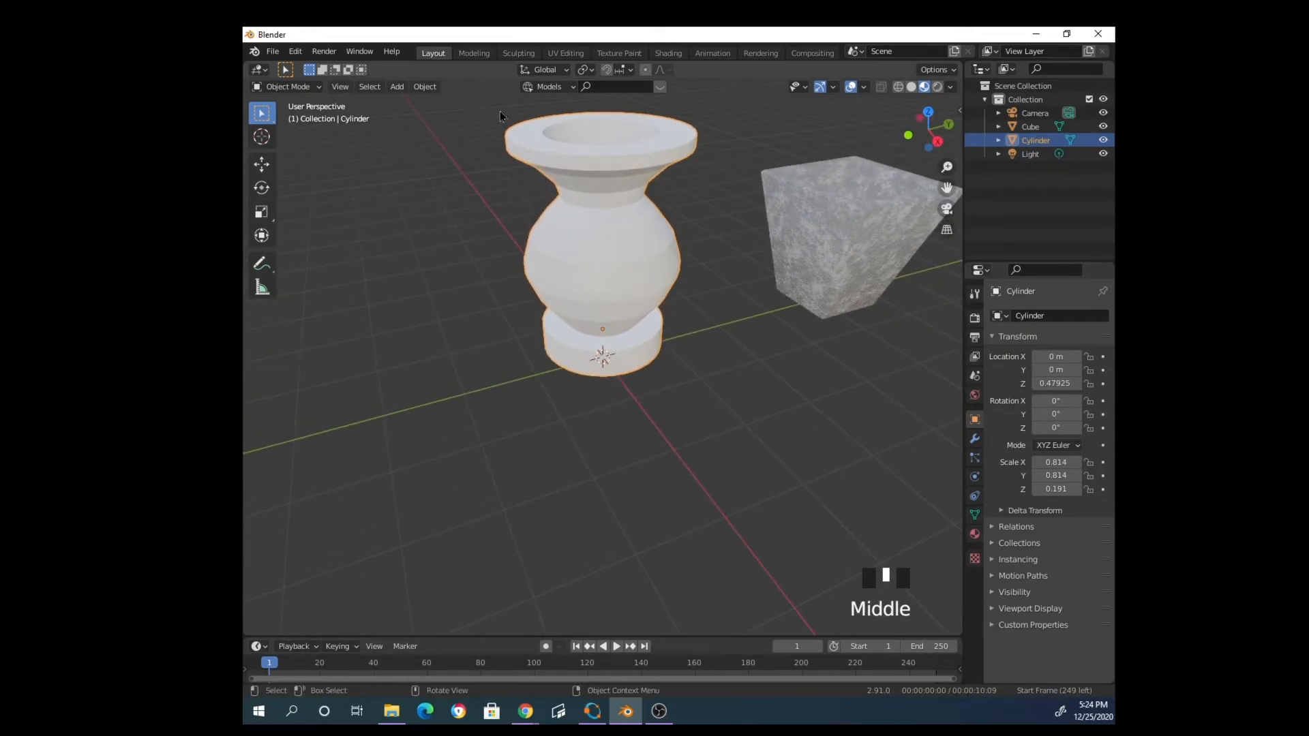
left_click(437, 93)
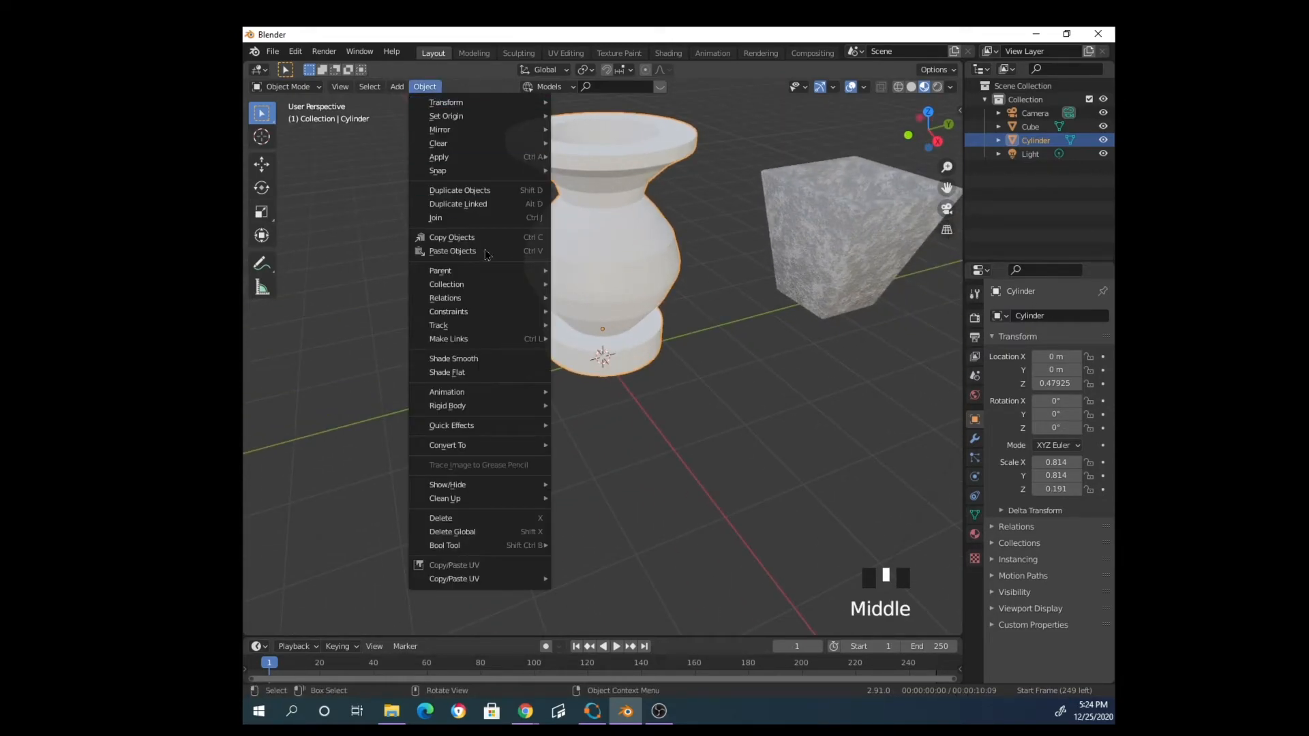
left_click(487, 363)
scroll(601, 323, "up", 2)
scroll(693, 288, "down", 3)
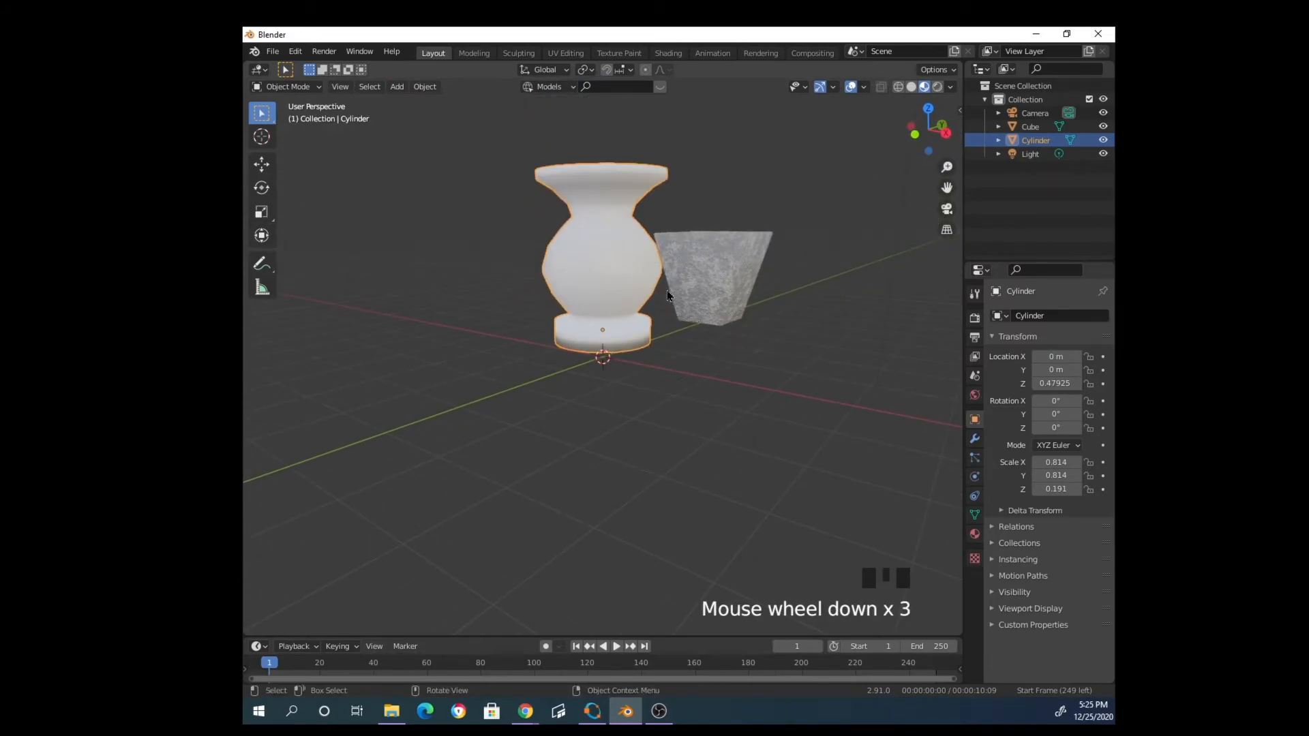
Add a Subdivision Surface modifier to the vase and set its viewport level to 2
left_click(623, 269)
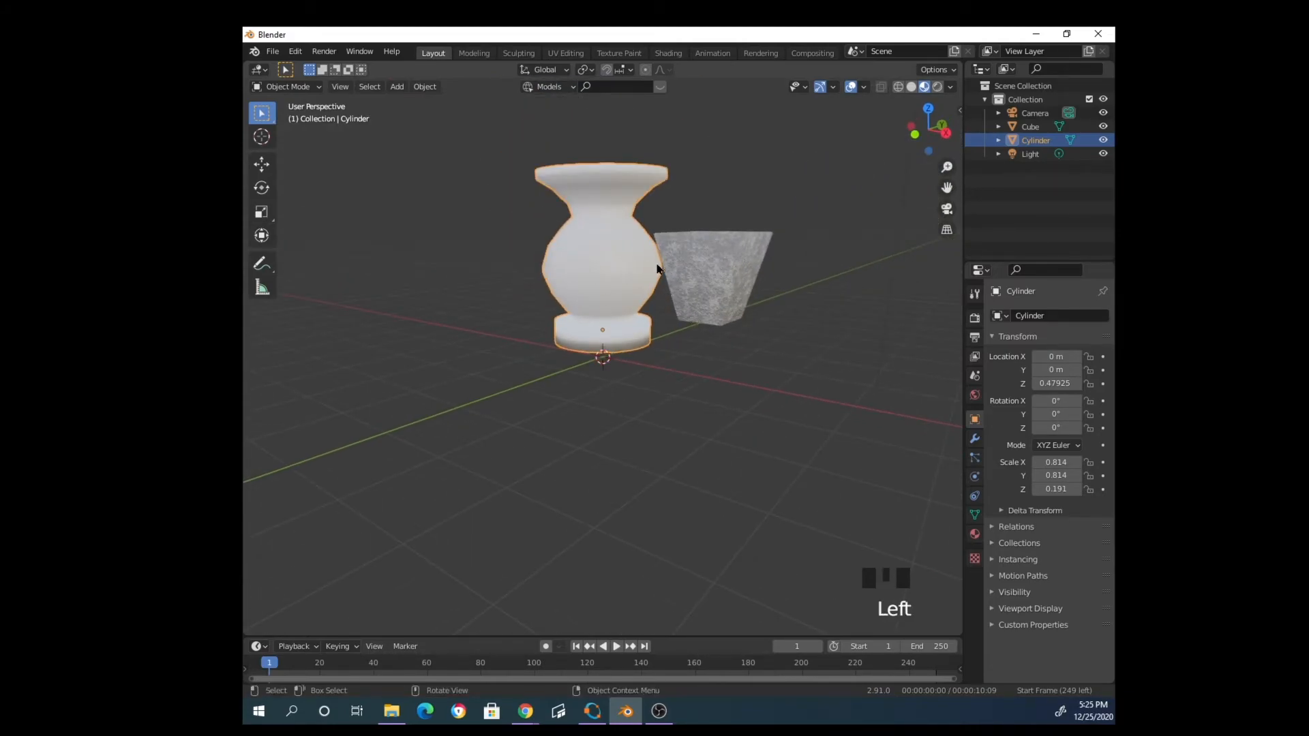
middle_click_drag(689, 276, 592, 300)
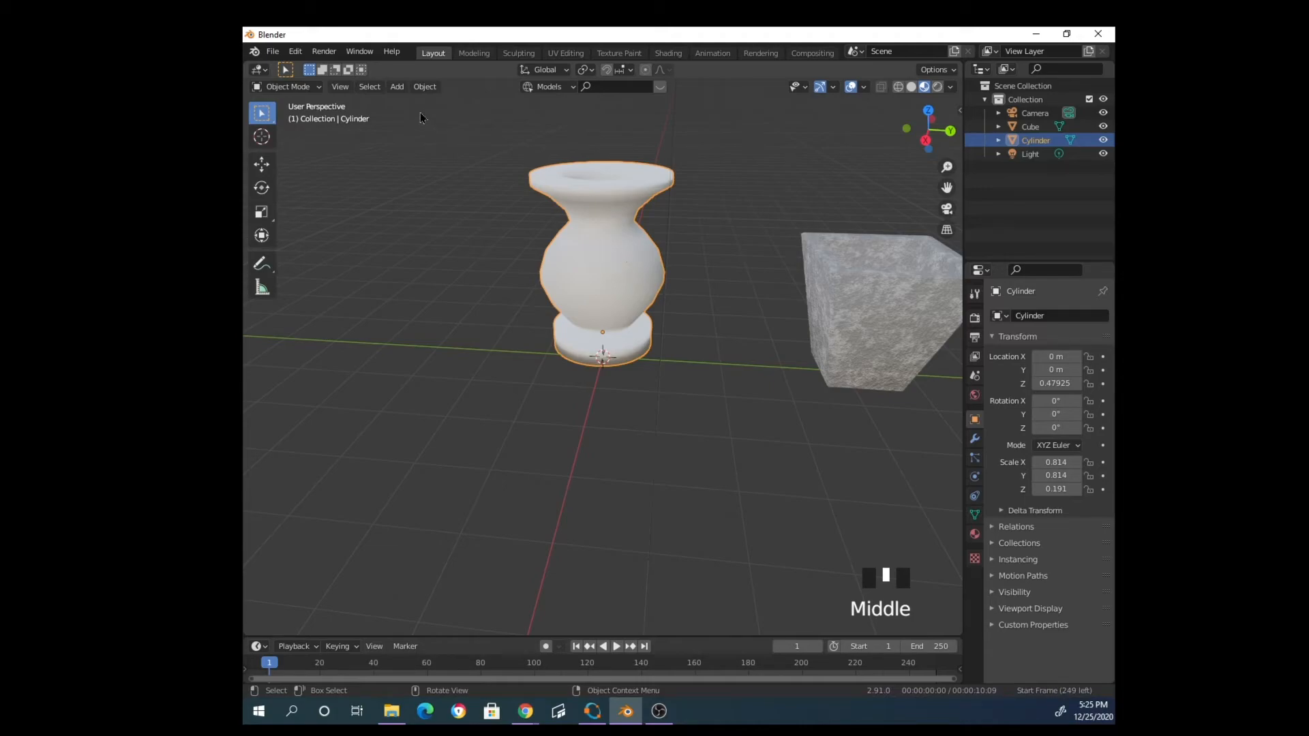
left_click(976, 440)
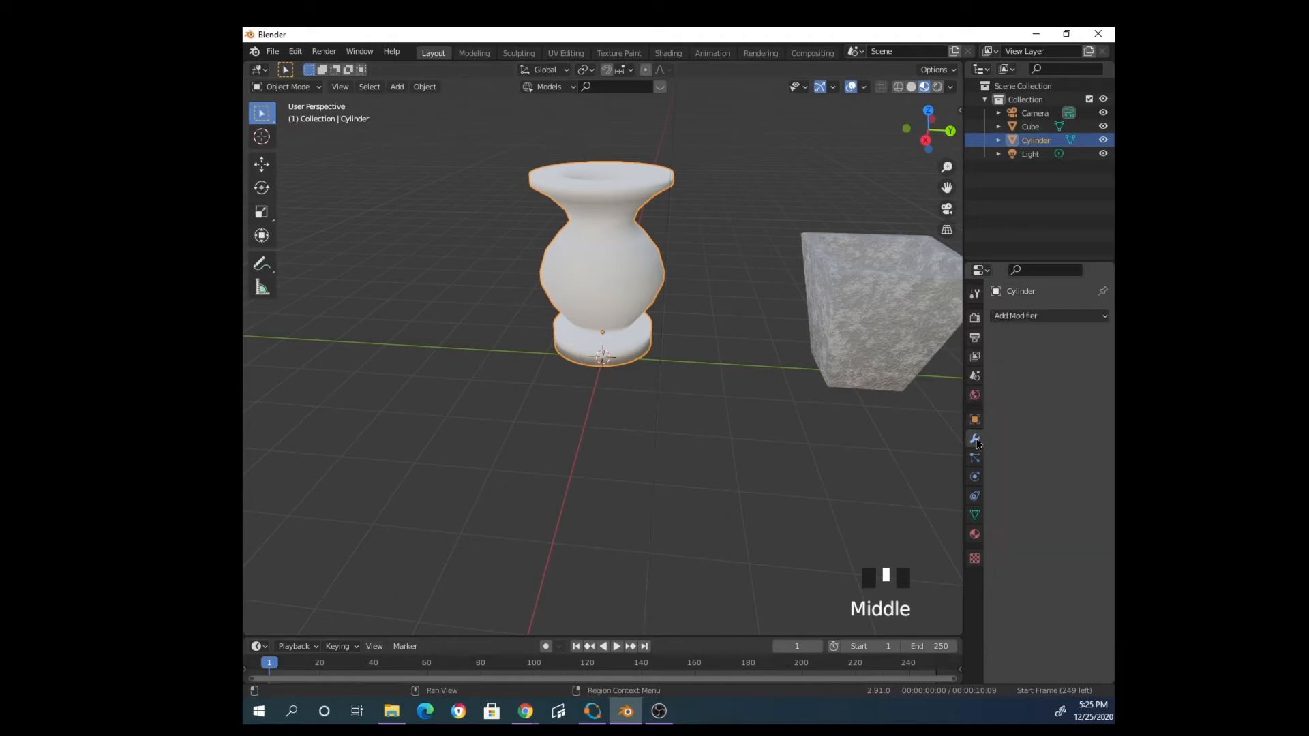
left_click(1029, 316)
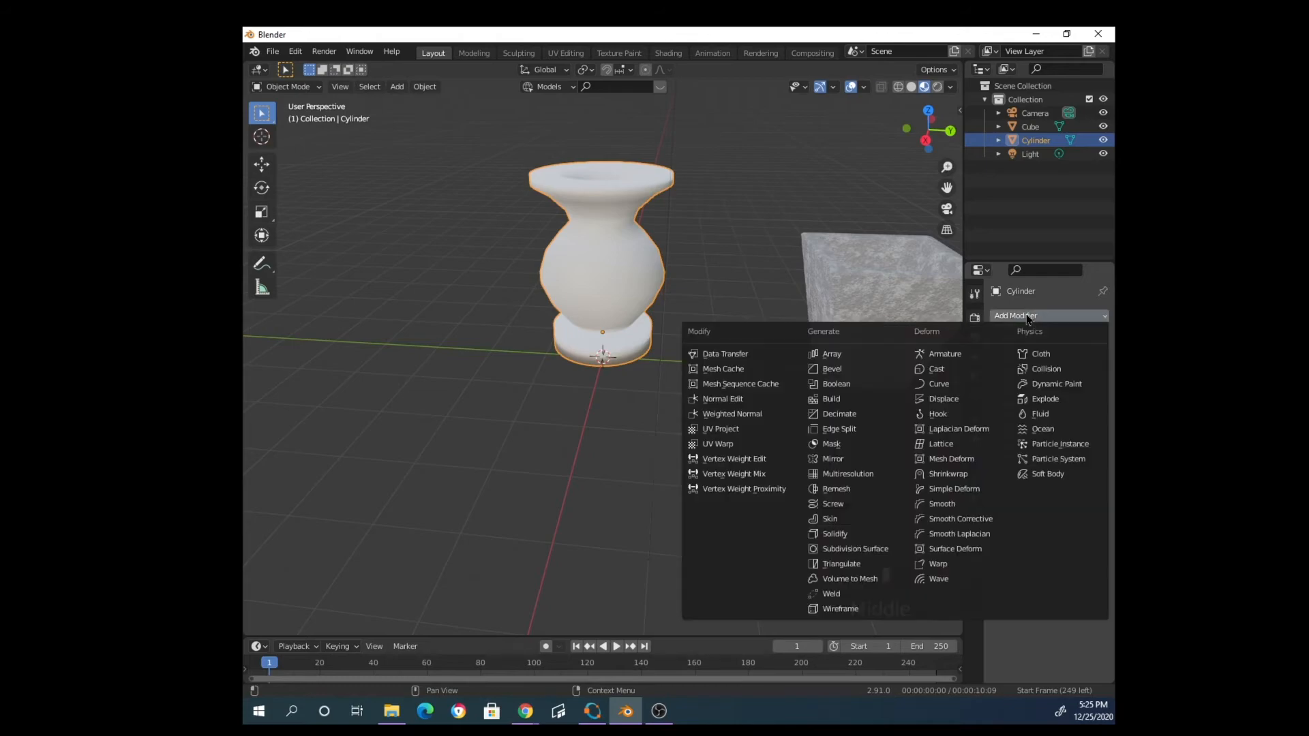
left_click(891, 550)
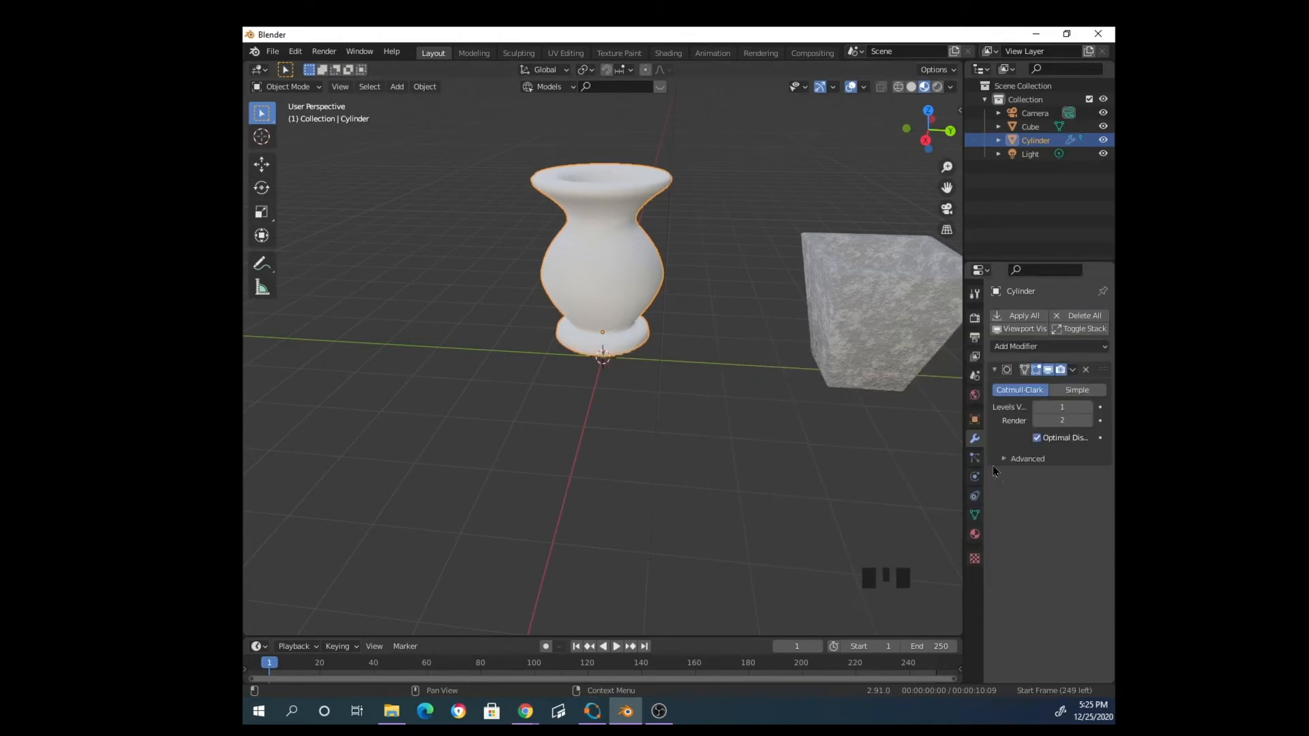
left_click(1090, 410)
Examine the subdivided vase from several sides, checking the shape of its foot
left_click(644, 336)
scroll(669, 322, "up", 4)
middle_click_drag(670, 321, 725, 307)
scroll(726, 306, "down", 5)
left_click(718, 334)
left_click(637, 299)
middle_click_drag(638, 300, 796, 304)
scroll(683, 321, "up", 3)
middle_click_drag(685, 325, 649, 336)
left_click(650, 336)
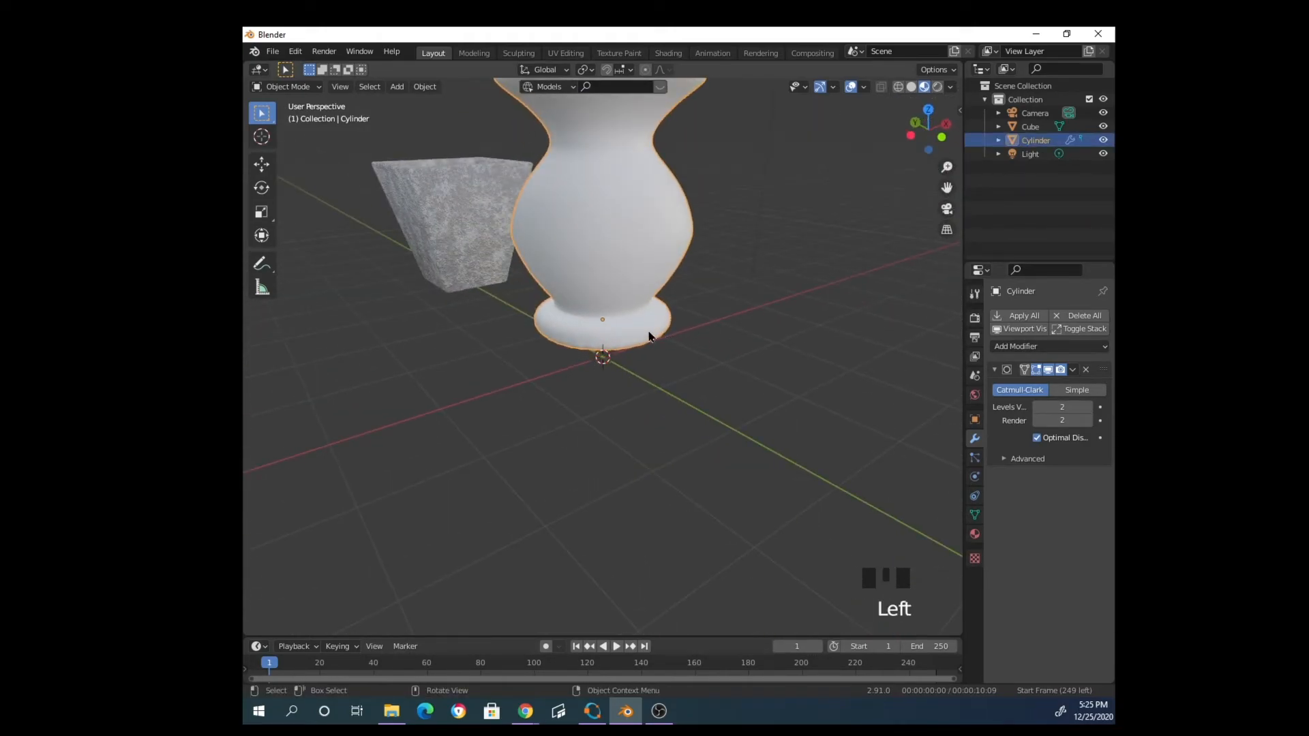
Add an edge loop around the vase's foot, slid down to its bottom edge, and return to Object Mode
key("Tab")
scroll(705, 350, "up", 3)
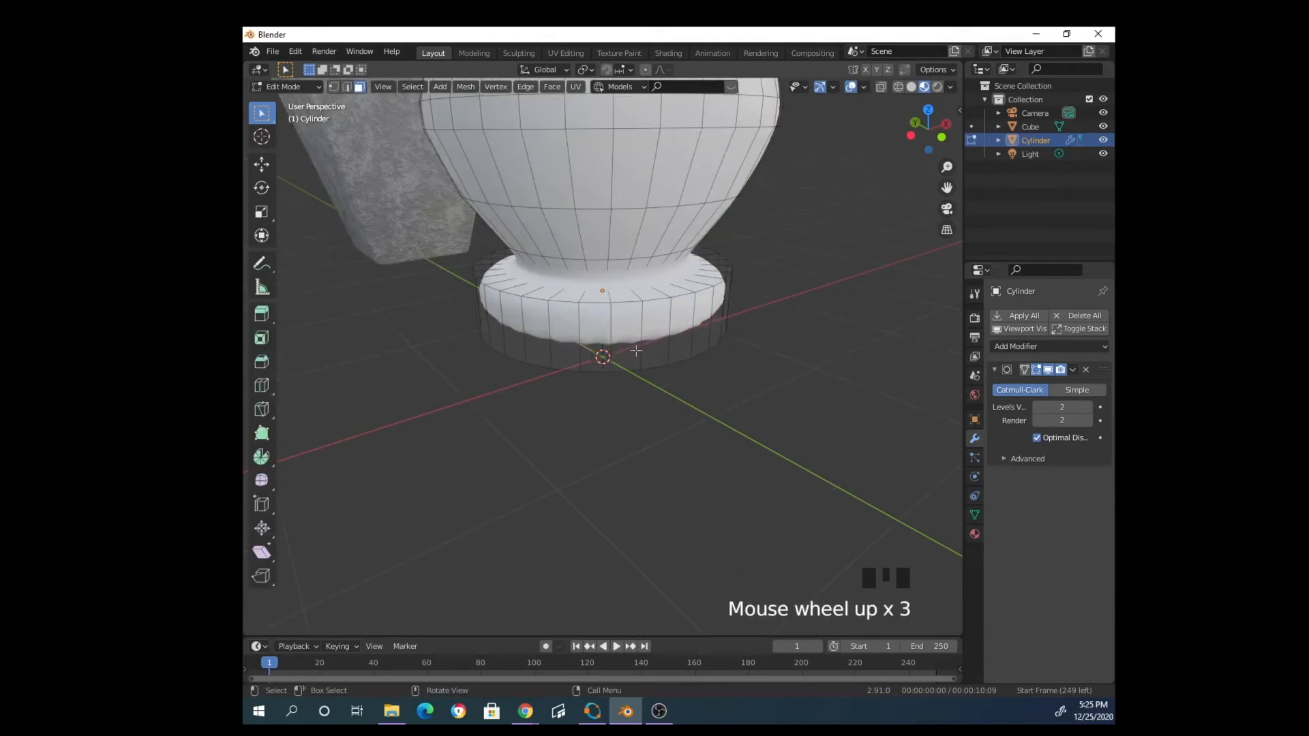
left_click(262, 386)
left_click_drag(578, 365, 576, 388)
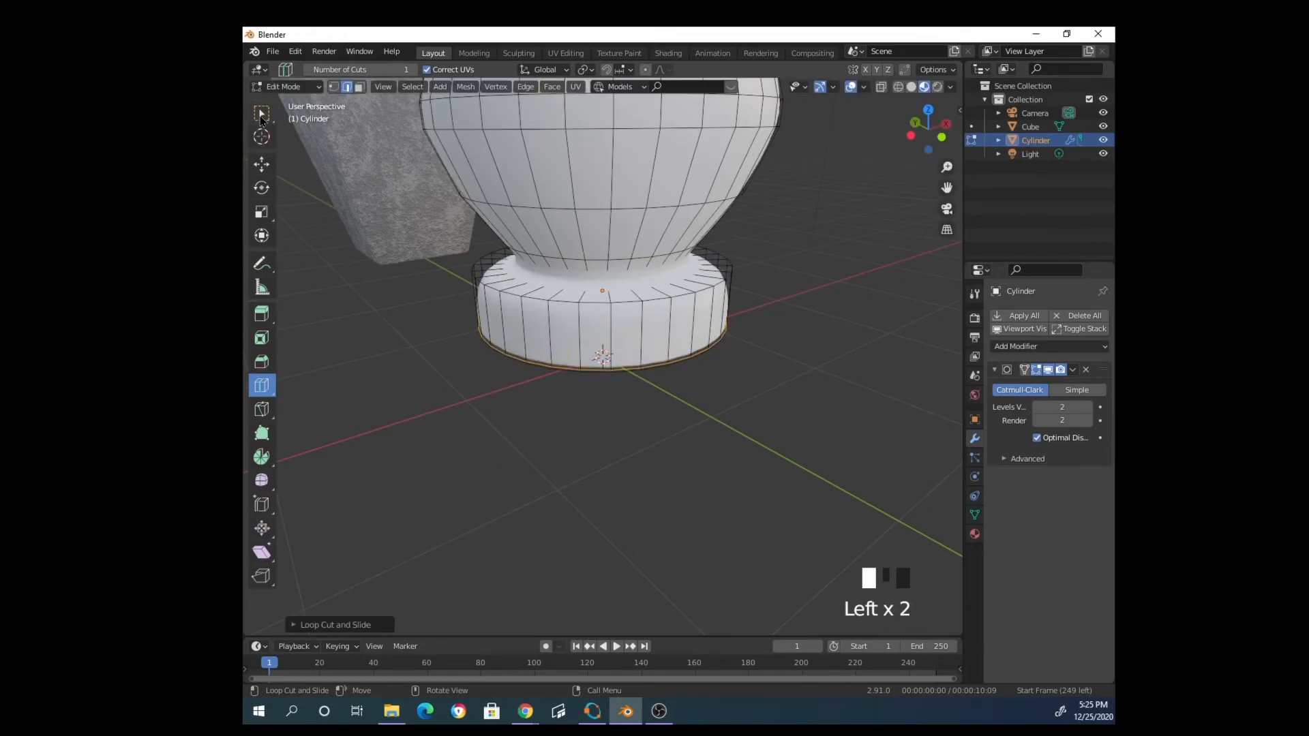
left_click(261, 118)
scroll(763, 310, "down", 3)
middle_click_drag(763, 368, 583, 338)
key("Tab")
scroll(765, 311, "down", 3)
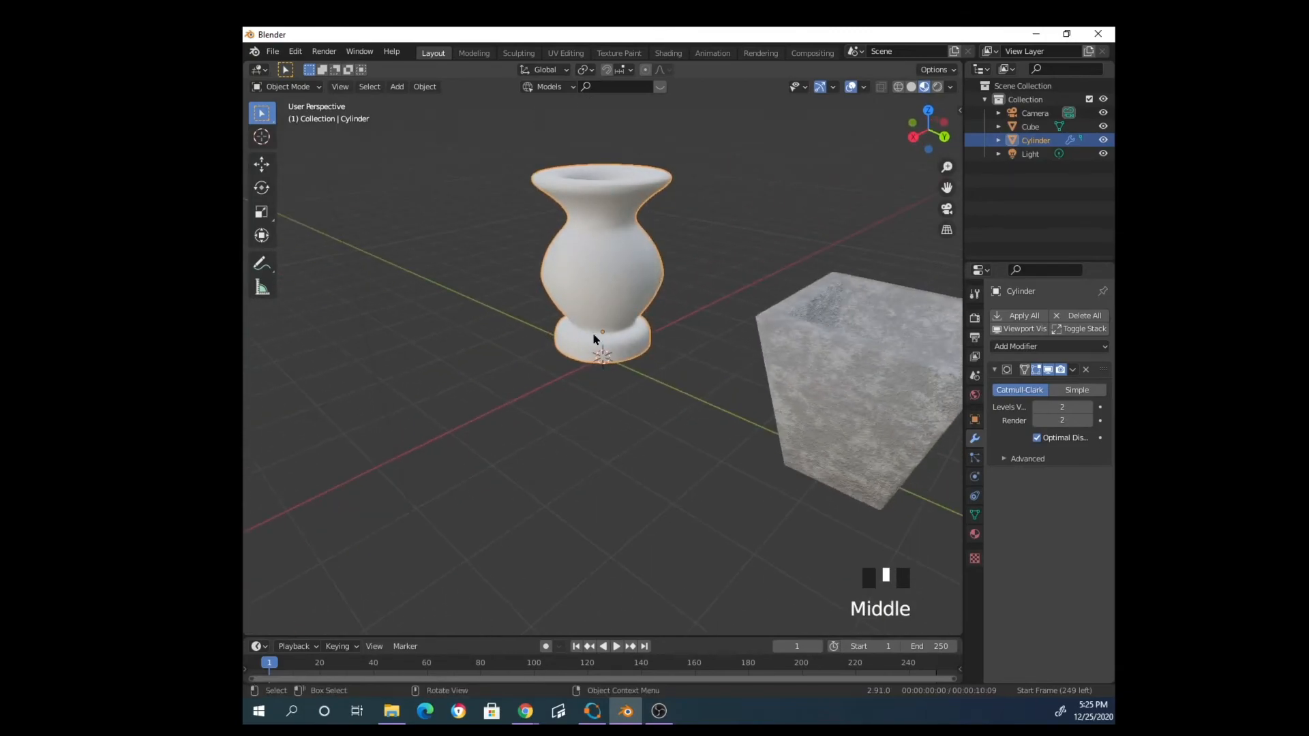
Link the square pot's stone material to the vase, with the square pot as the active object, and deselect both
scroll(614, 334, "up", 2)
scroll(730, 346, "up", 1)
mouse_move(668, 338)
middle_mouse_down()
mouse_move(769, 357)
mouse_move(652, 345)
middle_mouse_up()
left_click(750, 323)
scroll(733, 341, "down", 3)
left_click(599, 286)
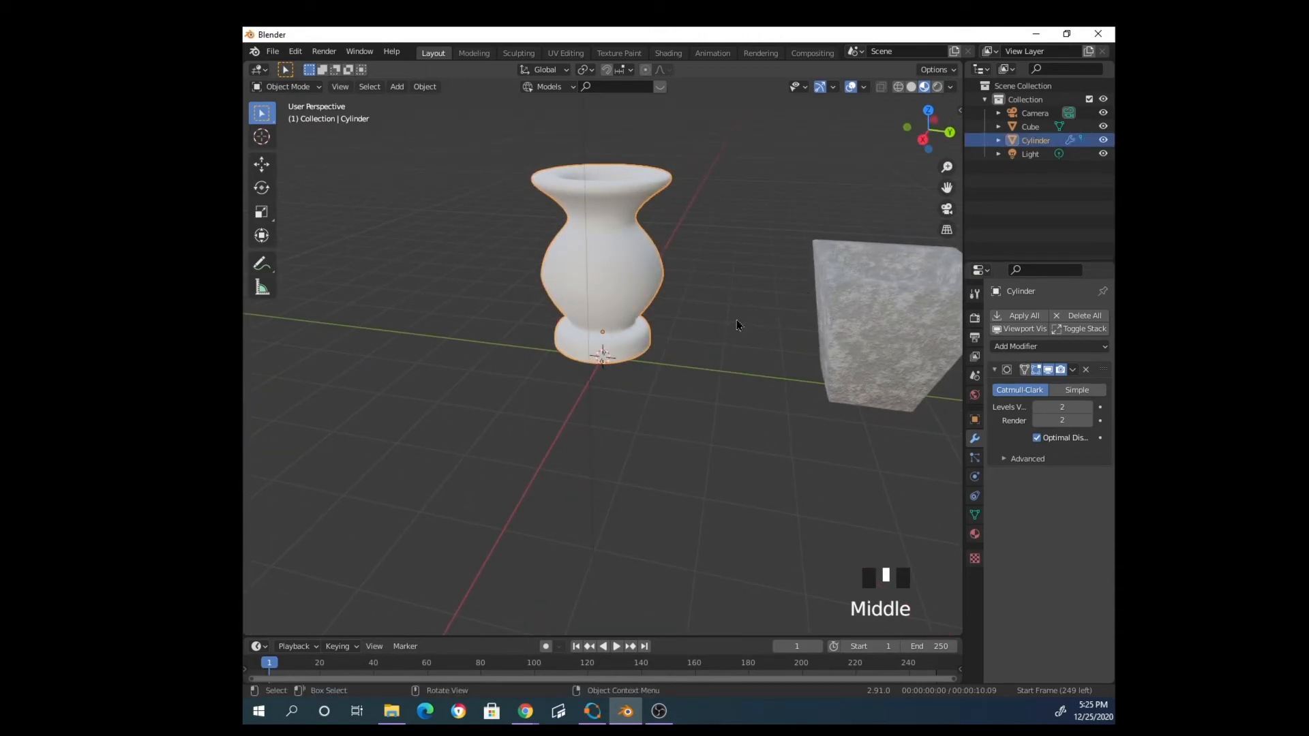
left_click(873, 321, "shift")
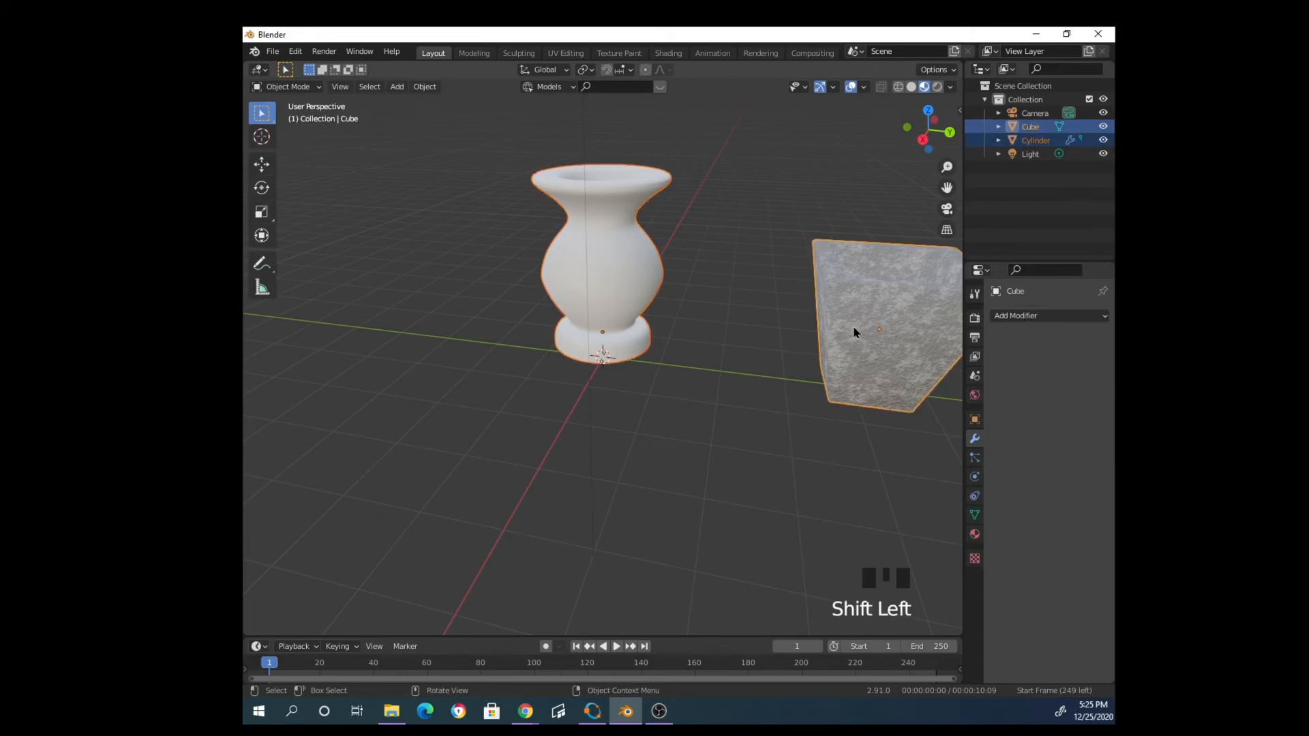
key("ctrl")
key("ctrl+l")
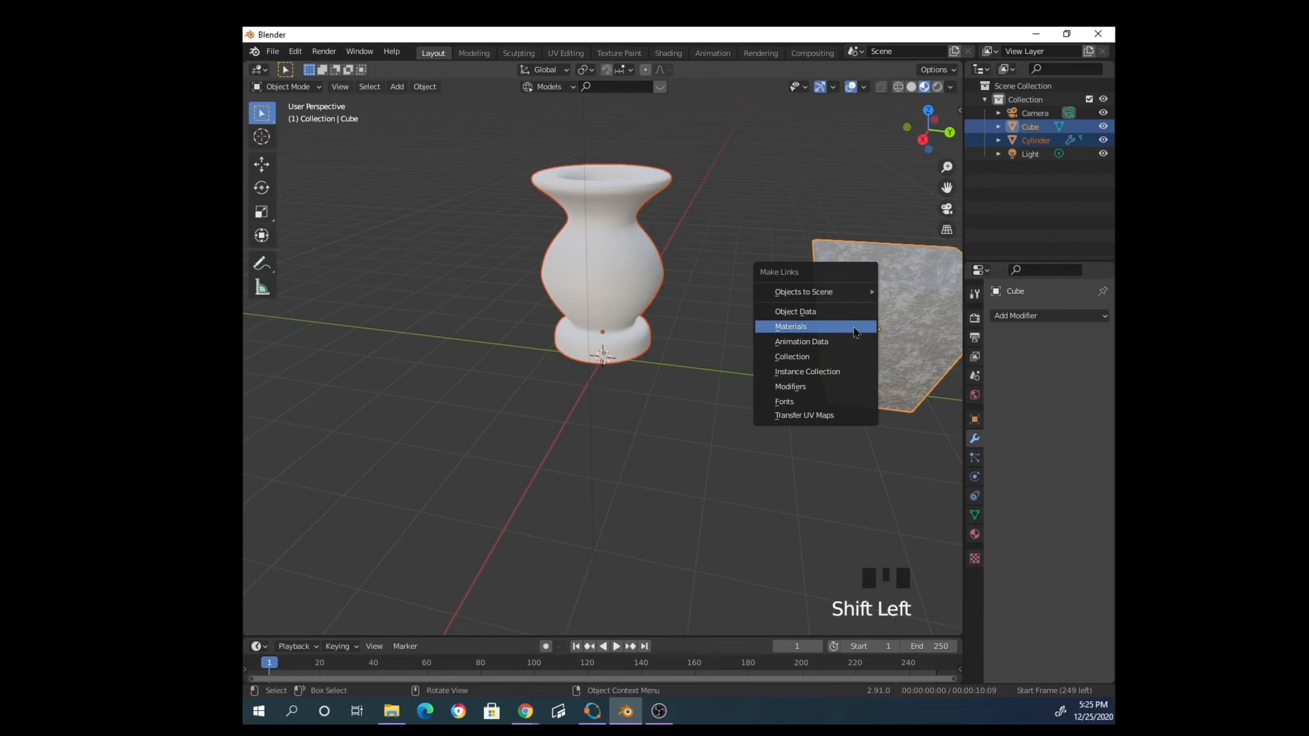
left_click(855, 332)
left_click(635, 414)
middle_click_drag(743, 310, 546, 327)
scroll(571, 346, "down", 2)
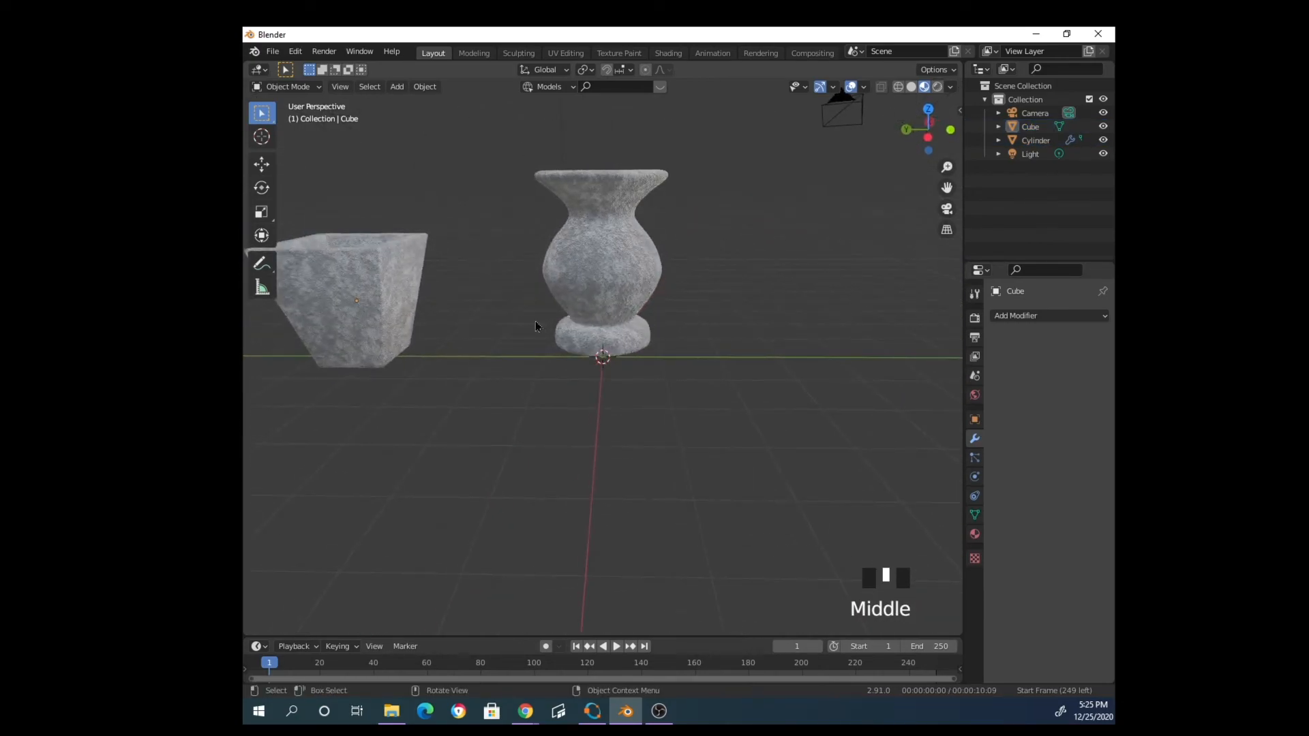
Move the vase sideways away from the square pot and lower it about 0.25 m along Z onto the ground
left_click(604, 304)
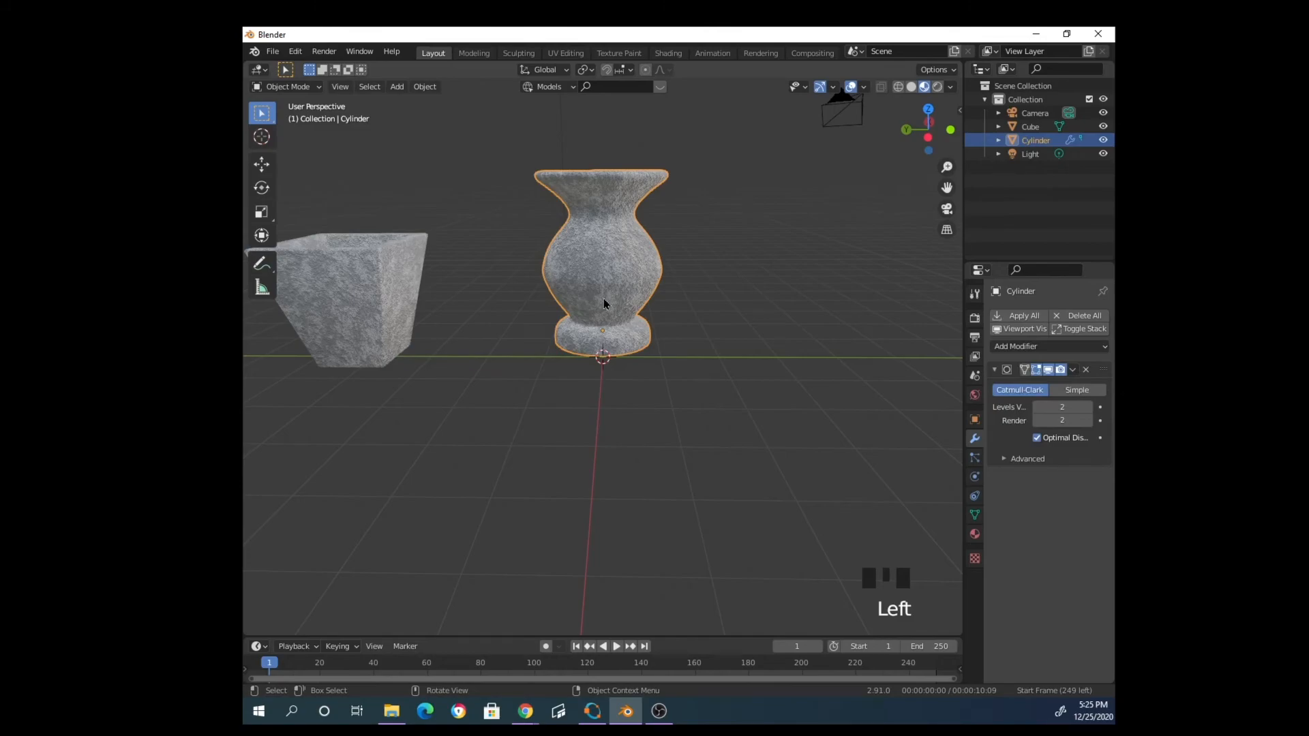
key("g")
left_click(691, 300)
middle_click_drag(692, 300, 695, 406)
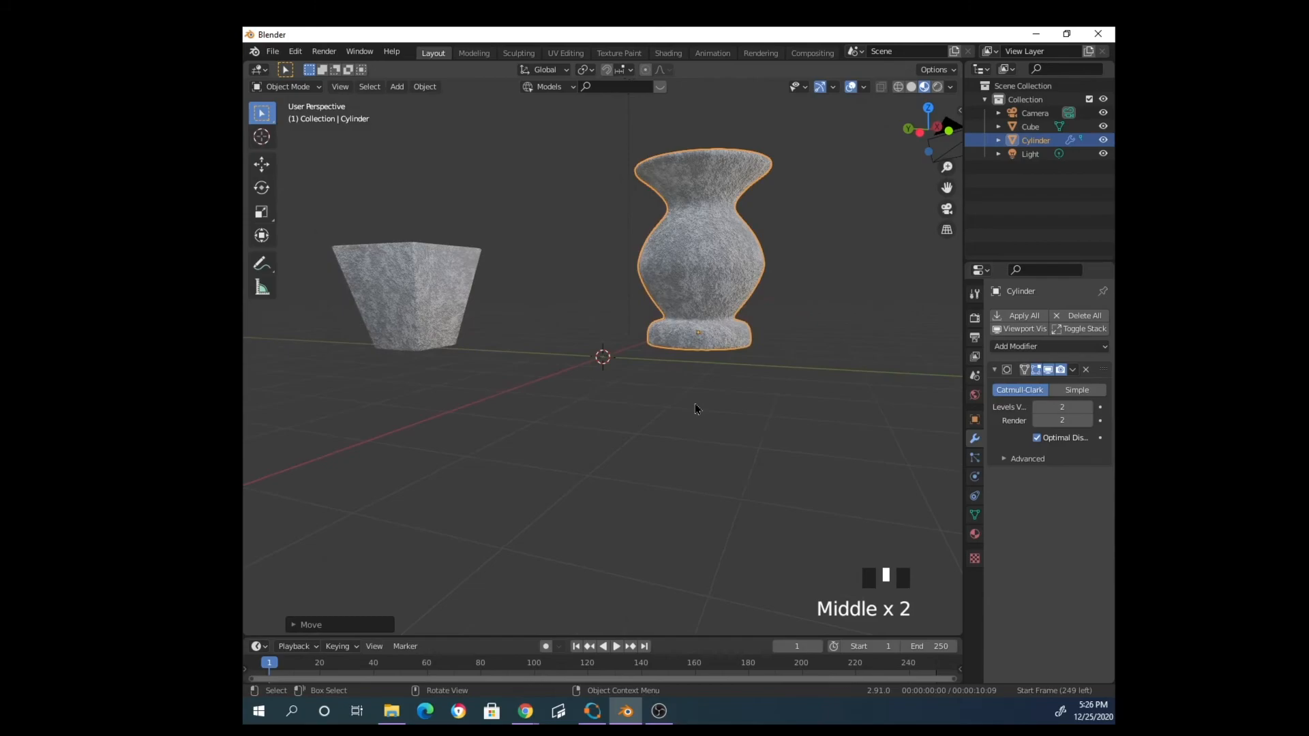
key("g")
key("z")
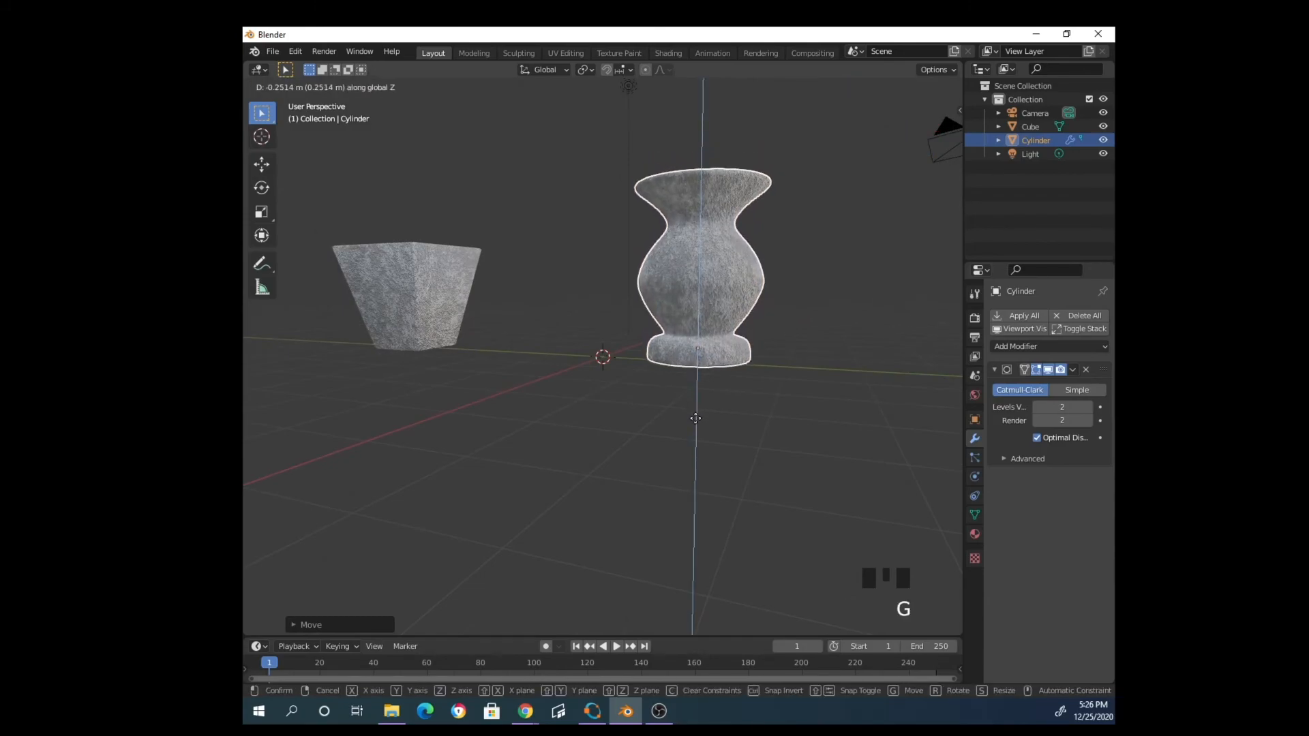
left_click(695, 419)
Move the square pot closer so that it stands beside the vase, and deselect it
left_click(476, 311)
middle_click_drag(503, 345, 546, 354)
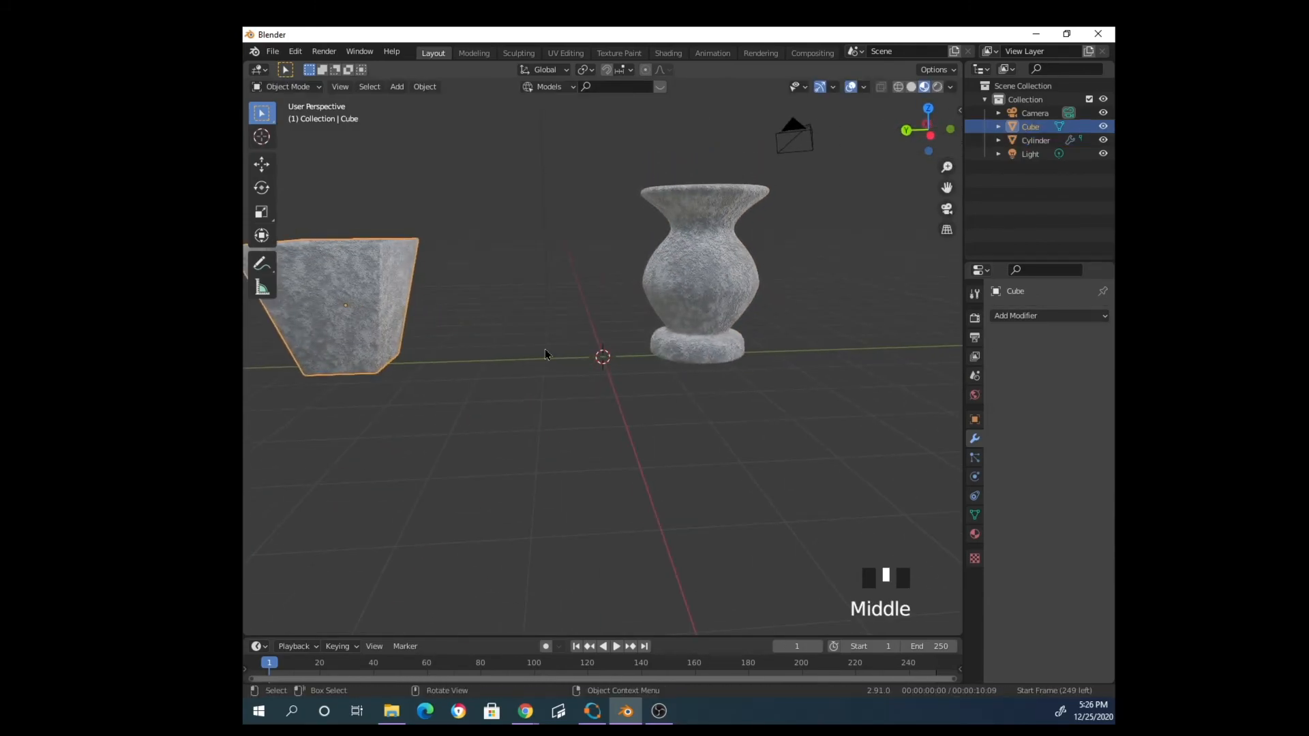
key("g")
left_click(686, 447)
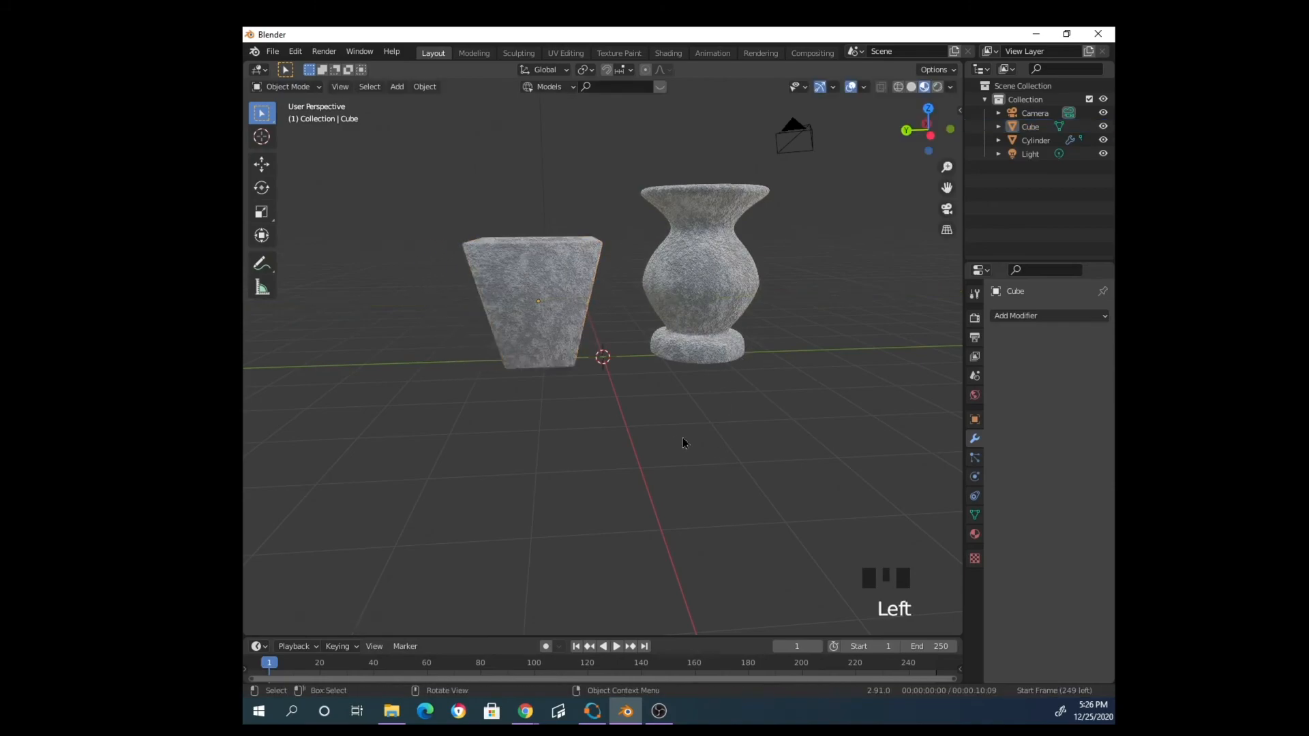
Examine the two finished stone pots together from all sides, up close and at a distance
middle_click_drag(687, 447, 823, 450)
scroll(701, 407, "up", 4)
scroll(701, 406, "down", 4)
middle_click_drag(701, 406, 811, 428)
scroll(685, 397, "up", 3)
scroll(685, 397, "down", 3)
middle_click_drag(686, 397, 546, 384)
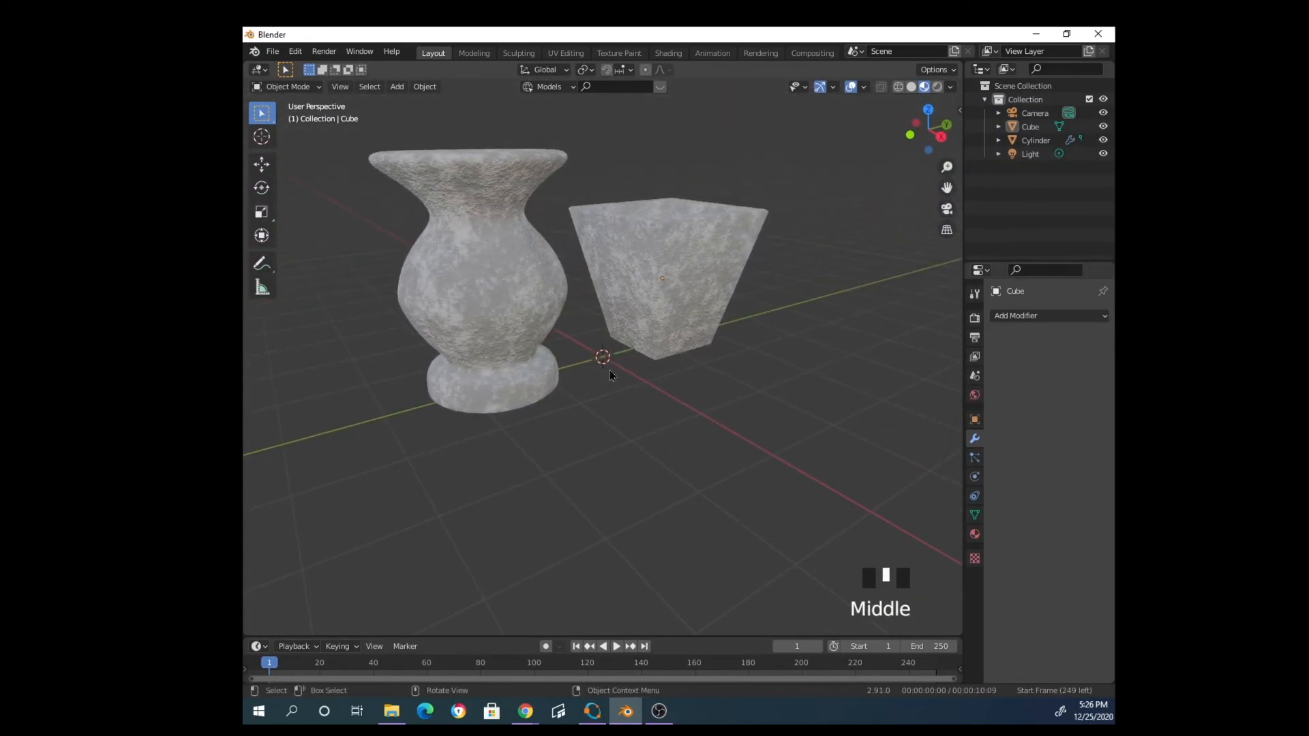
middle_click_drag(725, 402, 623, 377)
scroll(687, 387, "down", 2)
scroll(624, 374, "up", 2)
middle_click_drag(726, 383, 601, 399)
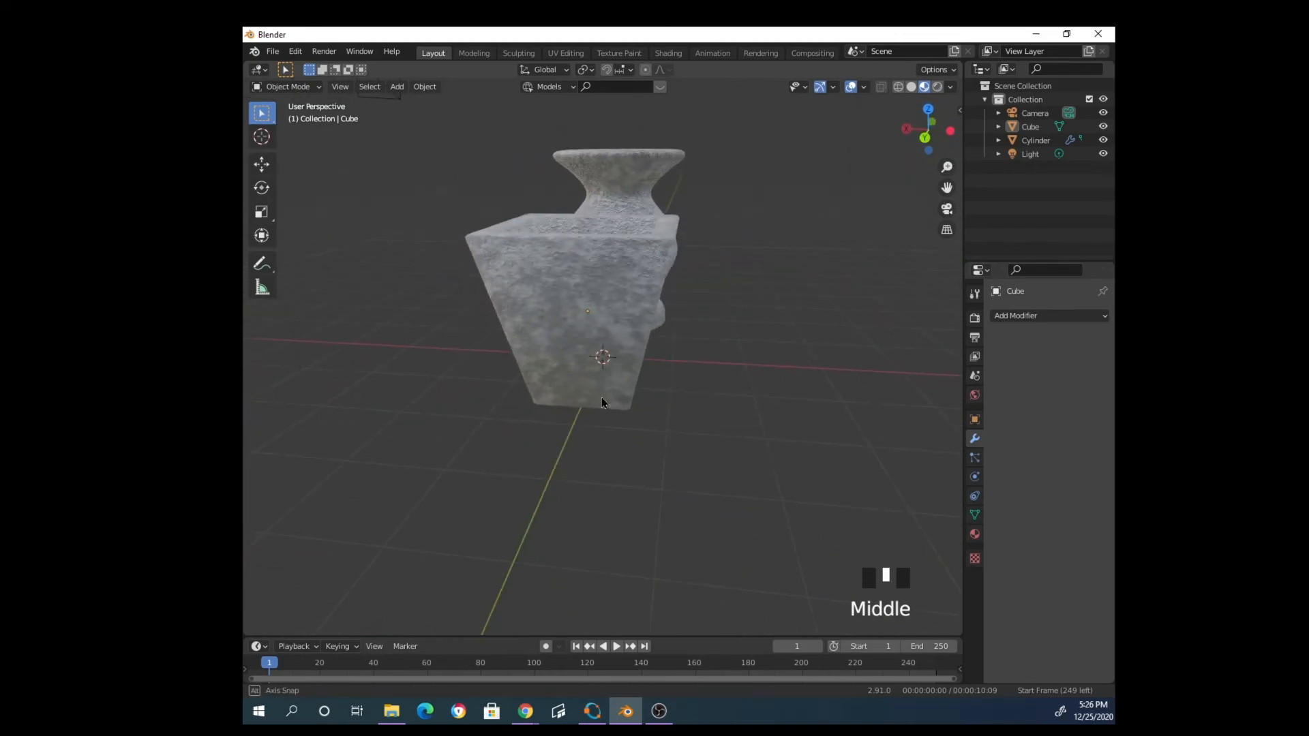
middle_click_drag(716, 363, 627, 360)
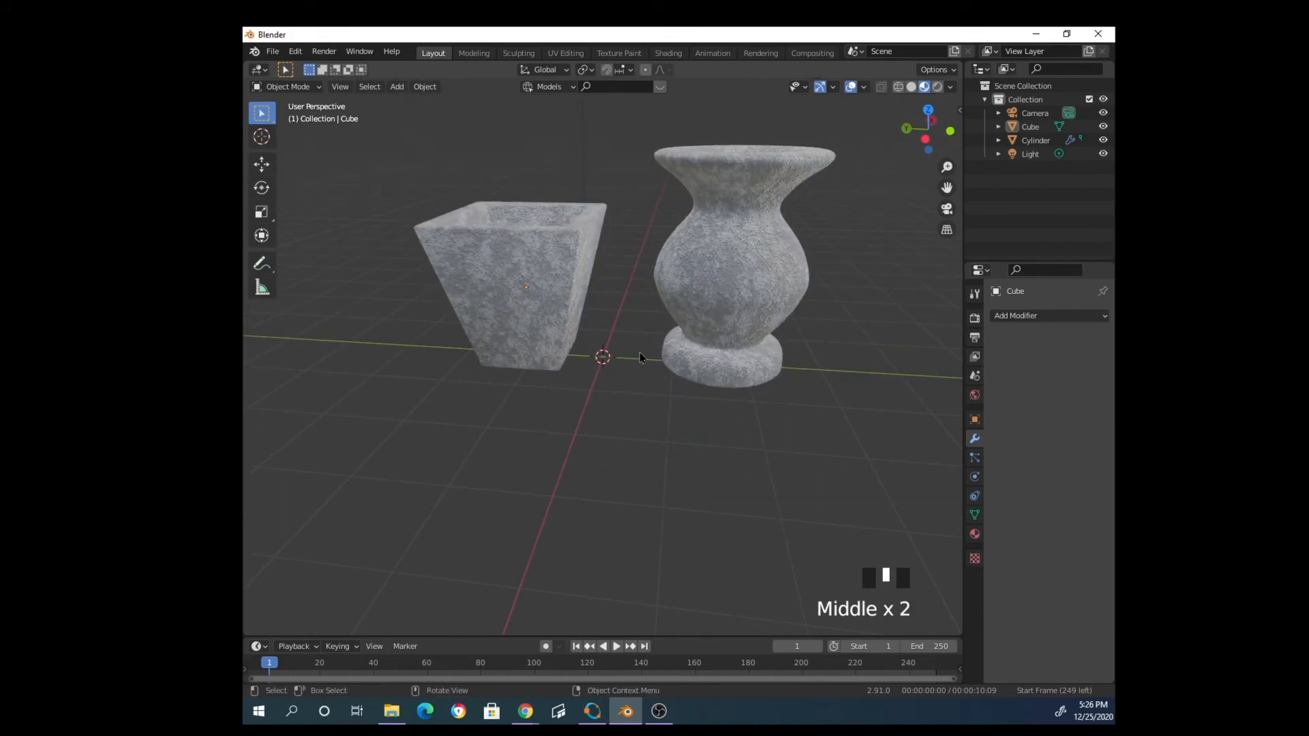
scroll(775, 322, "up", 2)
middle_click_drag(774, 322, 710, 343)
scroll(640, 339, "down", 1)
scroll(678, 345, "down", 3)
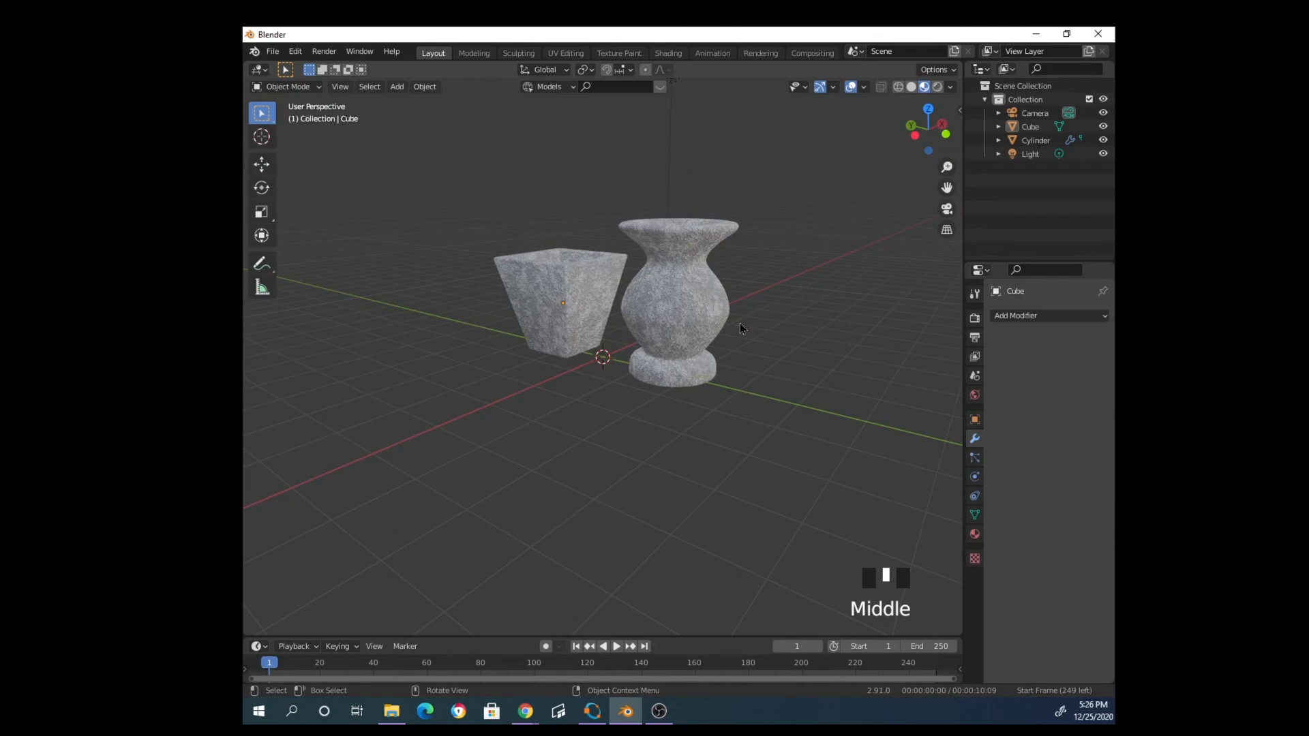
middle_click_drag(770, 313, 646, 334)
scroll(682, 334, "up", 2)
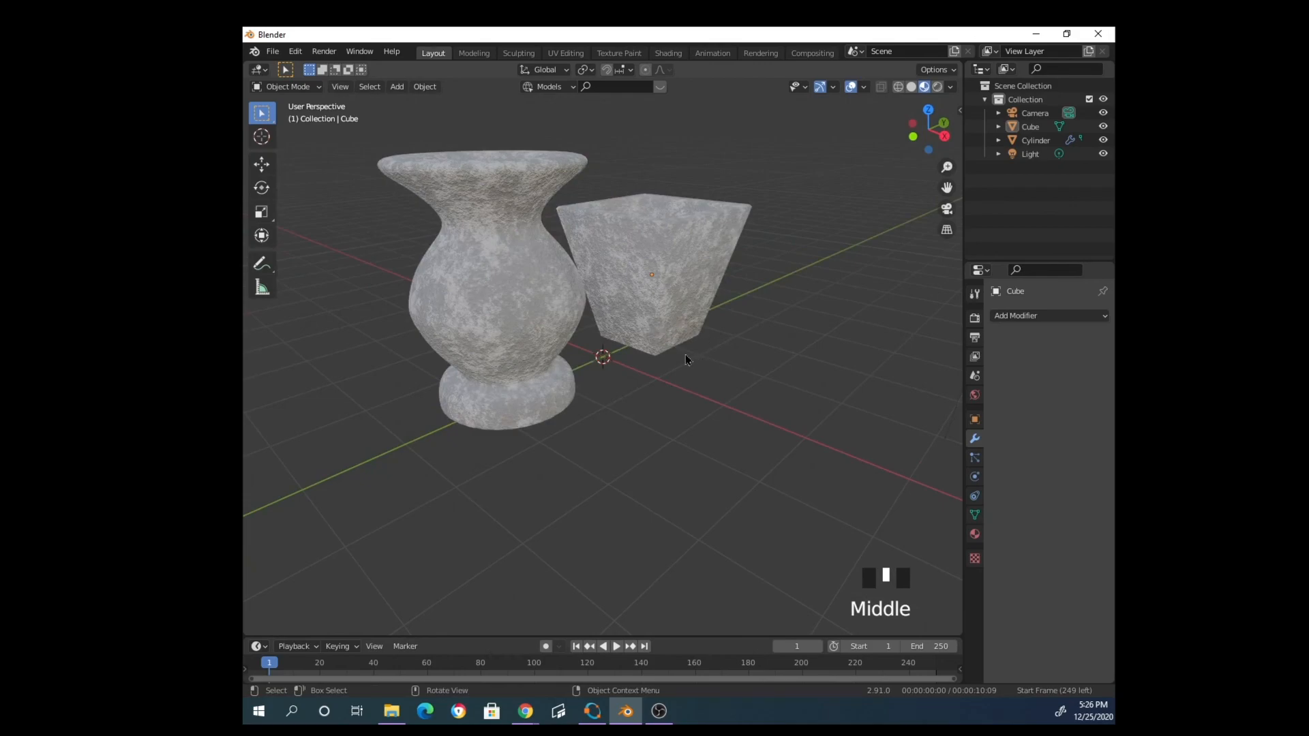
middle_click_drag(668, 356, 684, 278)
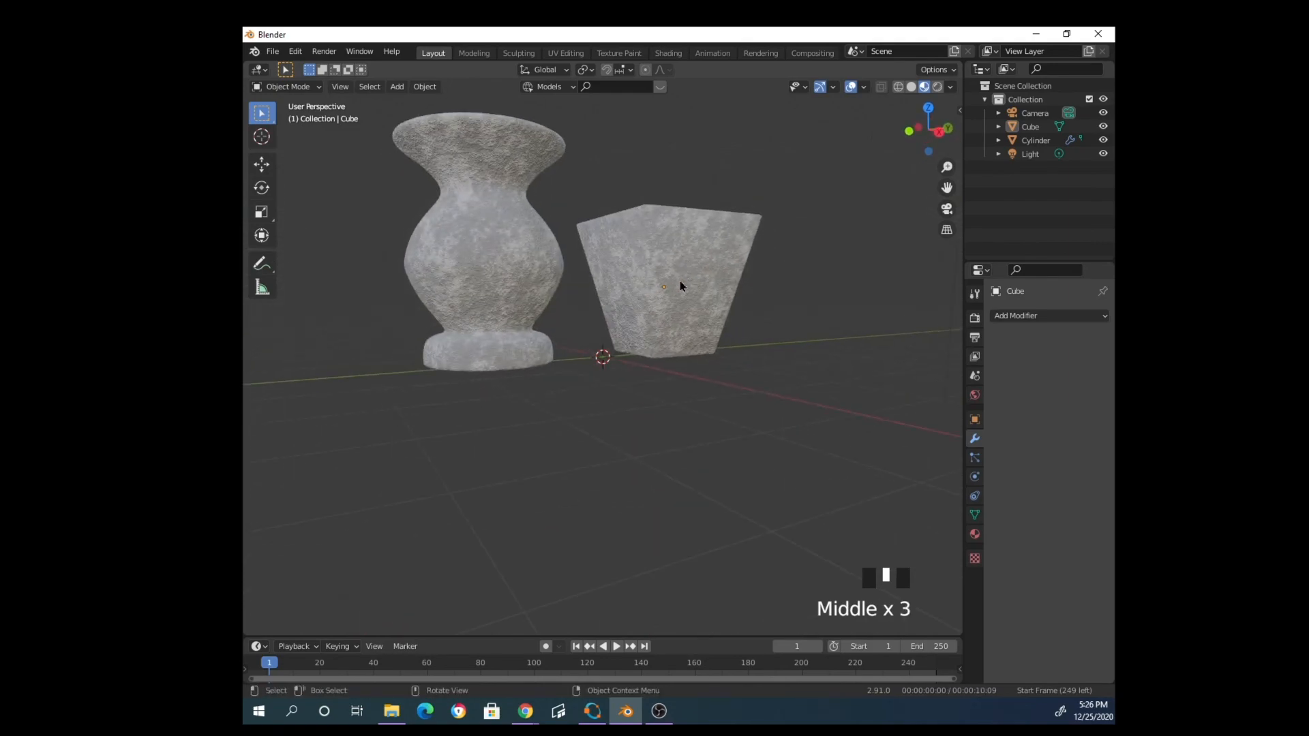